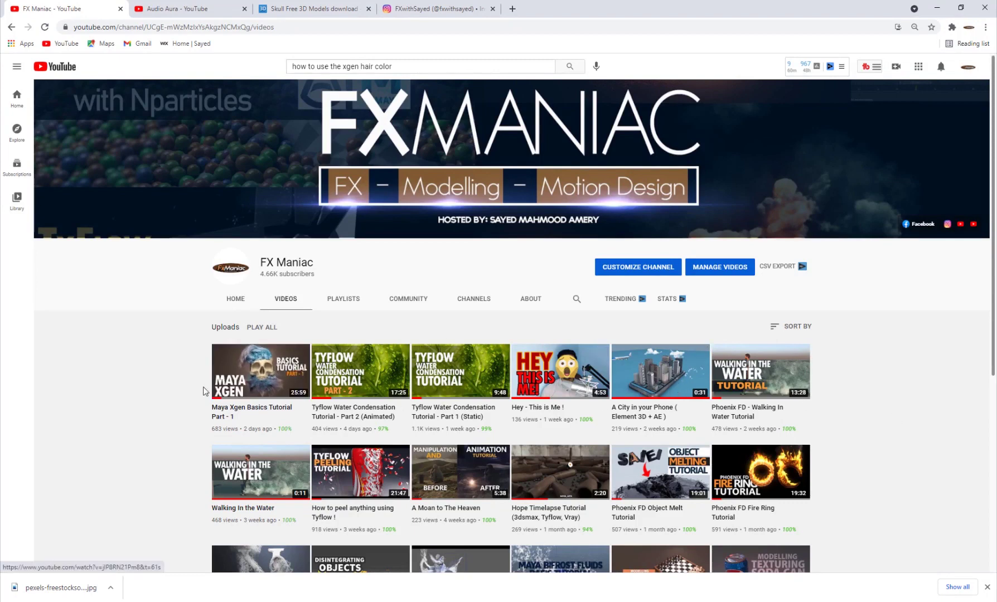
- Look over the Maya Xgen Basics Tutorial Part - 1 video entry on YouTube and the Hair and Hair and beard reference renders in Photos
mouse_move(273, 371)
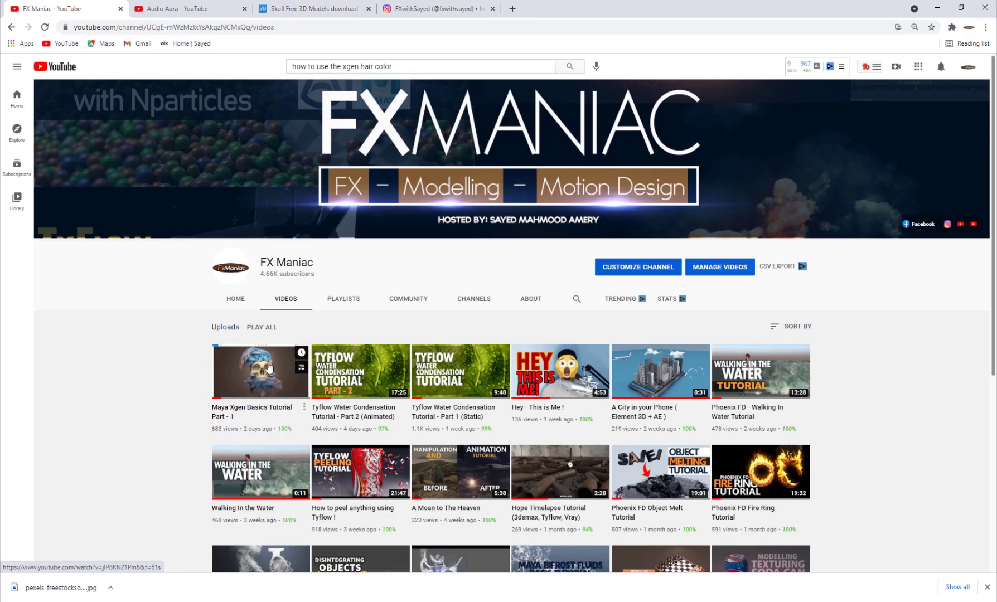
click(517, 599)
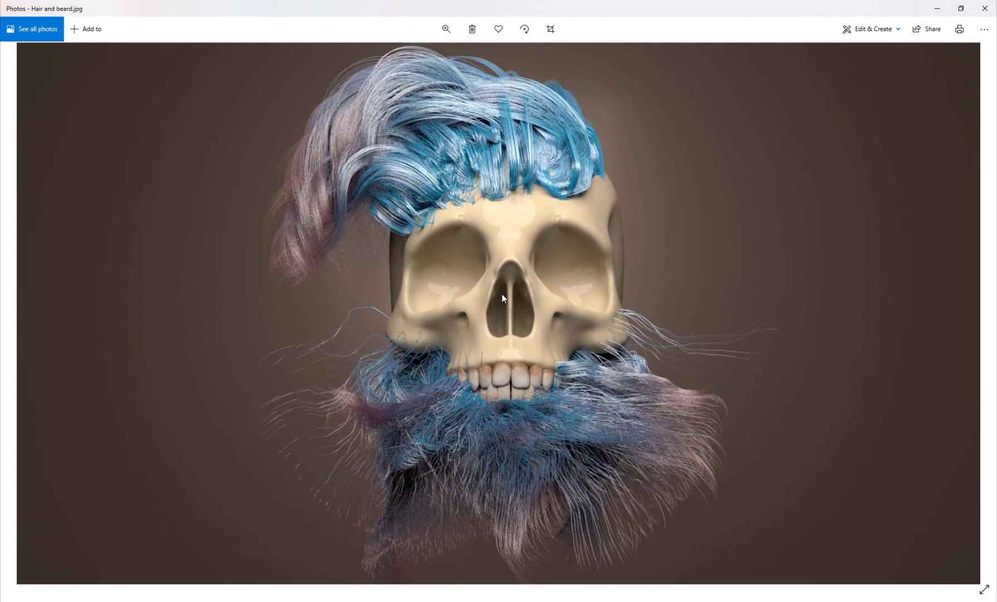
key(Right)
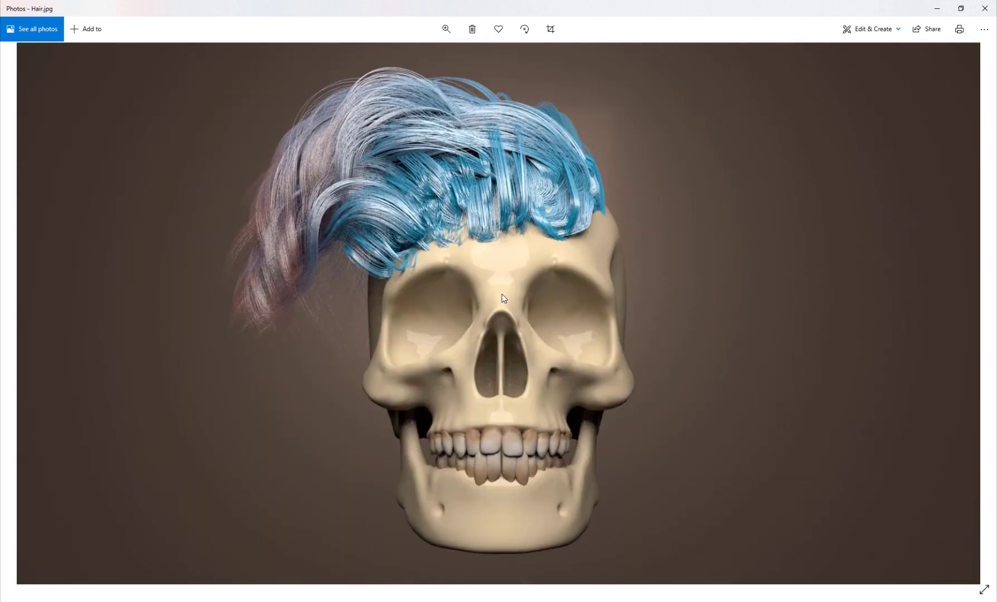
scroll(416, 184, up, 3)
scroll(417, 184, down, 3)
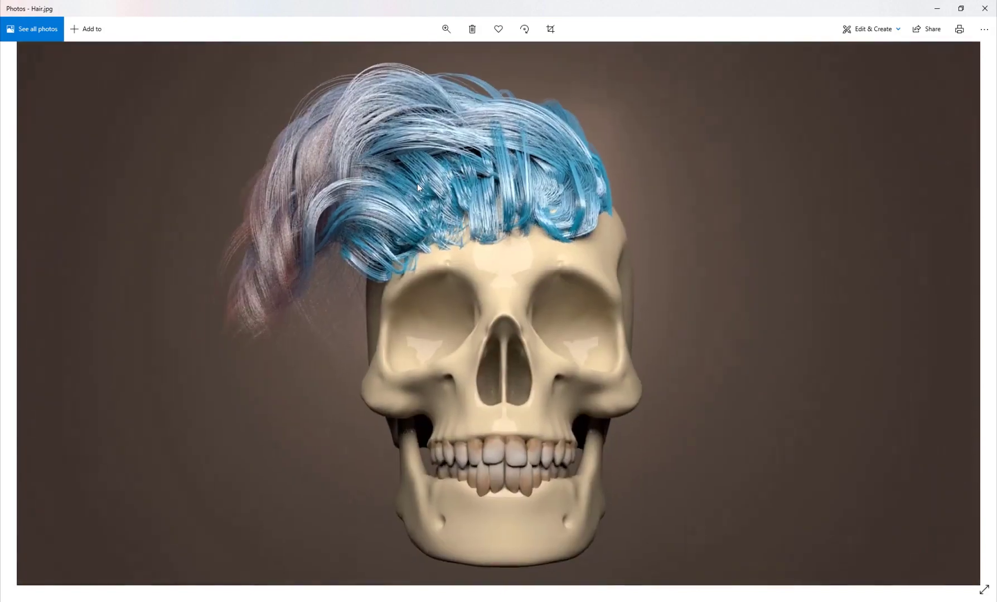
key(Left)
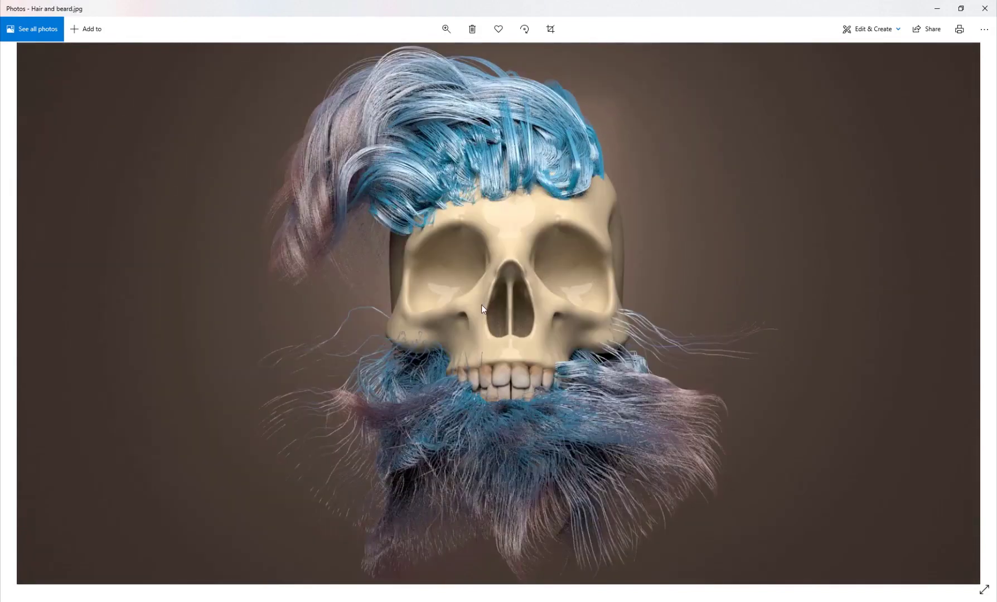
key(Left)
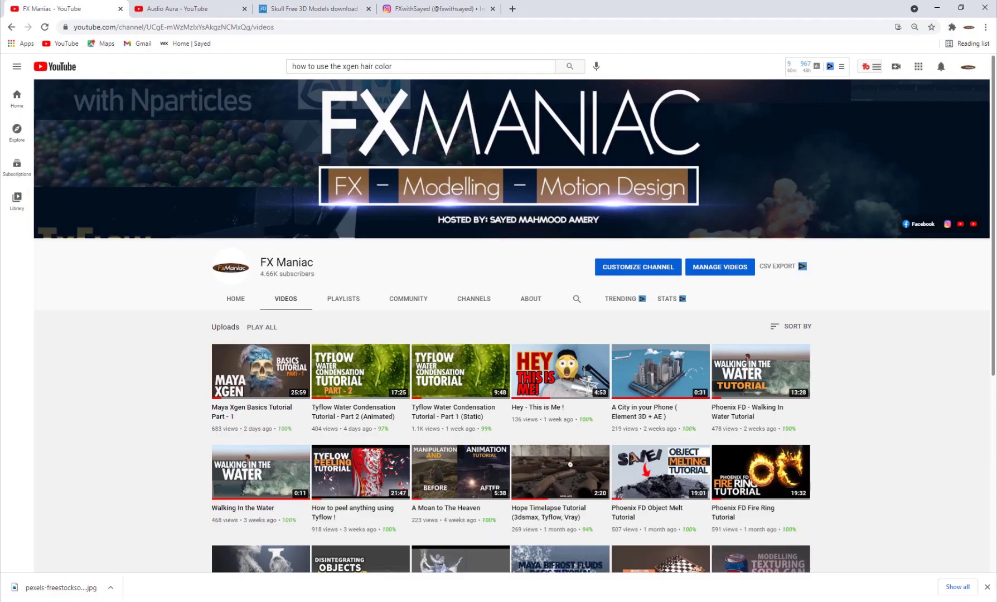
mouse_move(266, 391)
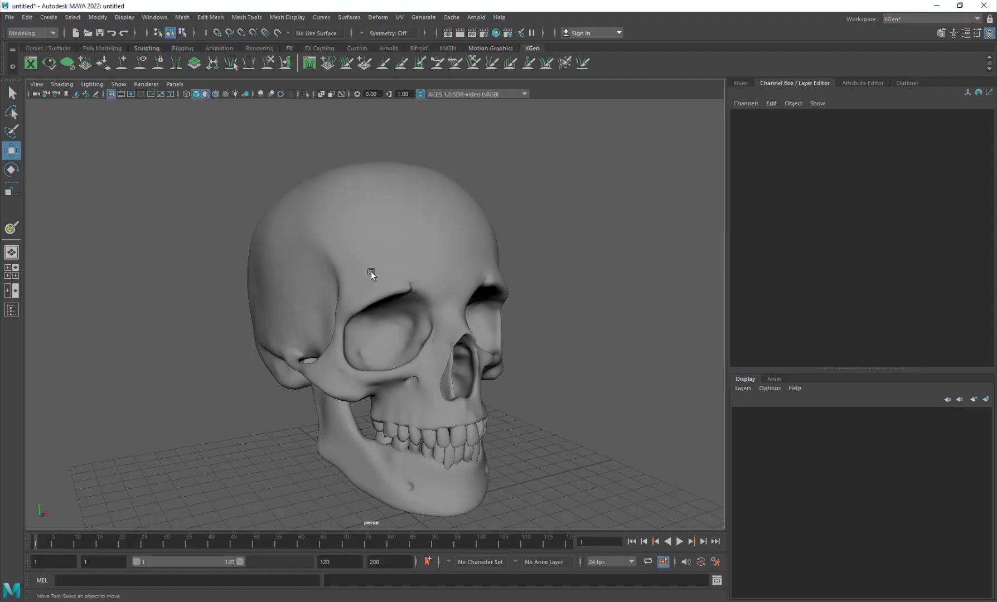
- Examine the skull mesh in Maya from several angles and look at the browser page with free skull 3D models
click(370, 271)
scroll(371, 271, down, 3)
click(503, 389)
alt+drag(502, 389, 374, 404)
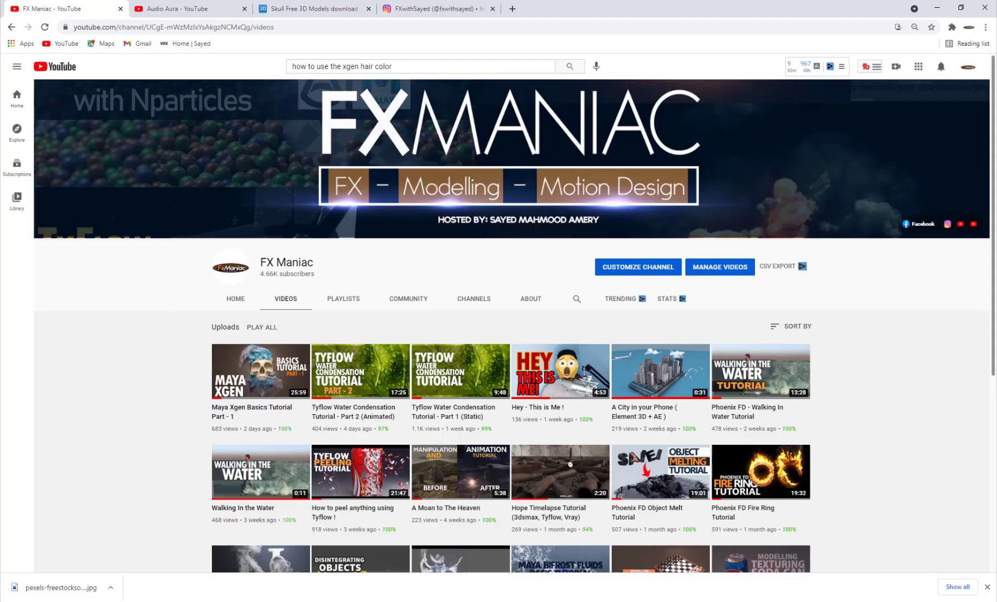
click(309, 8)
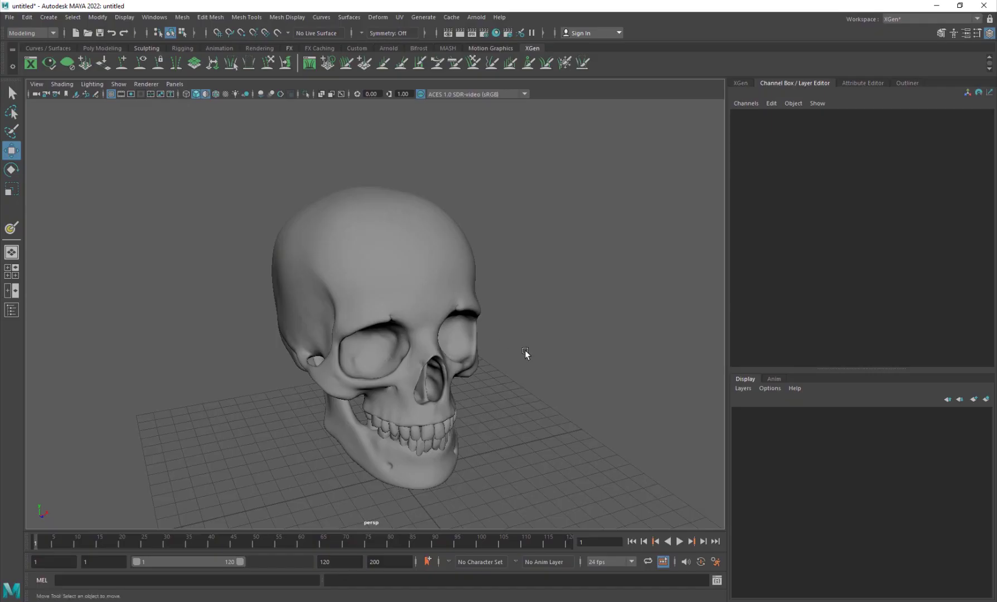
click(358, 302)
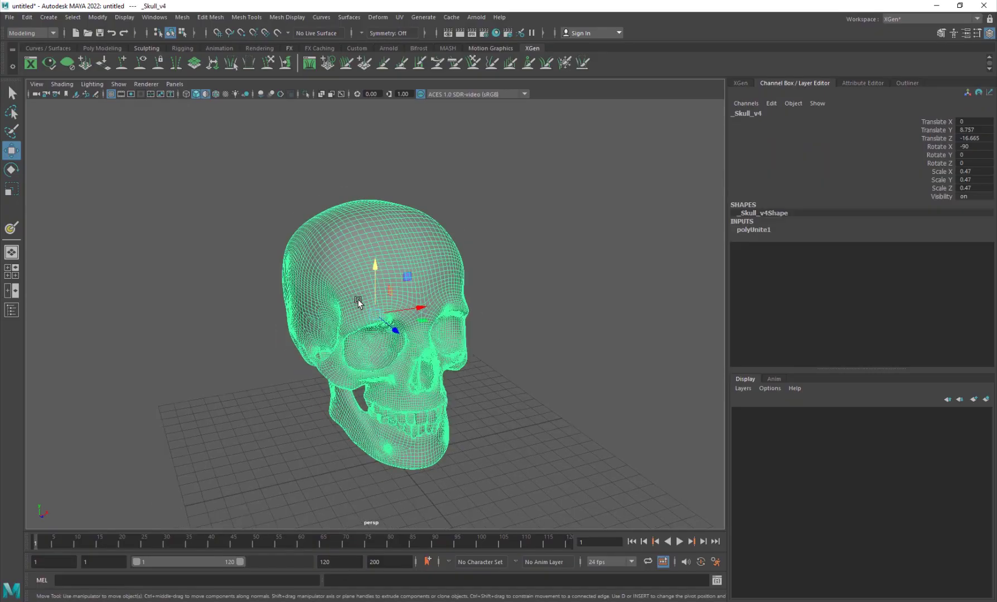
alt+drag(557, 446, 469, 443)
click(276, 408)
alt+drag(275, 407, 371, 405)
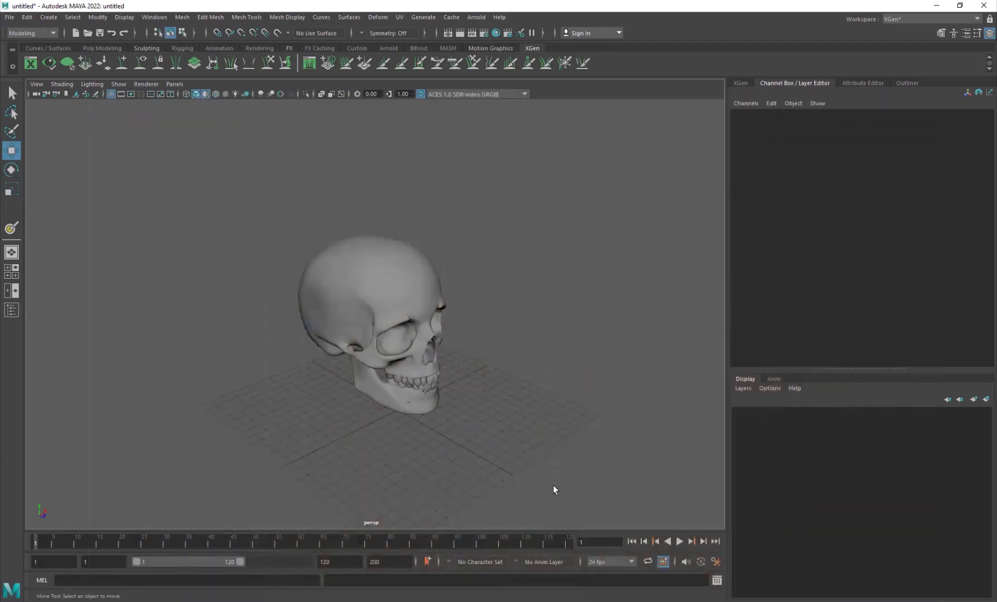
- Add an Arnold area light, move it behind the skull to about -17 on Z and scale it uniformly to about 9.85
alt+drag(554, 487, 447, 400)
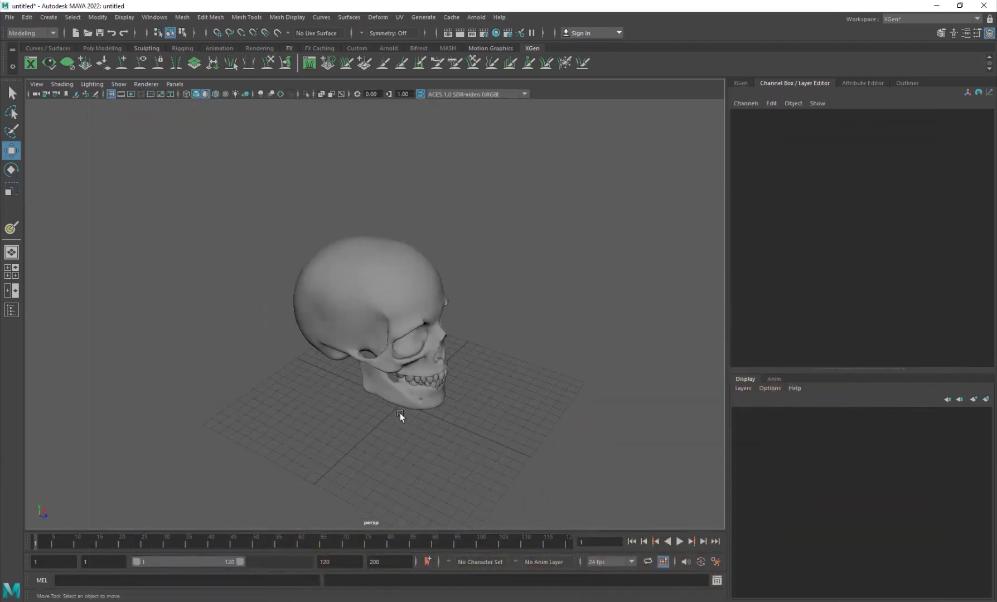
alt+middle_drag(399, 412, 388, 390)
click(476, 17)
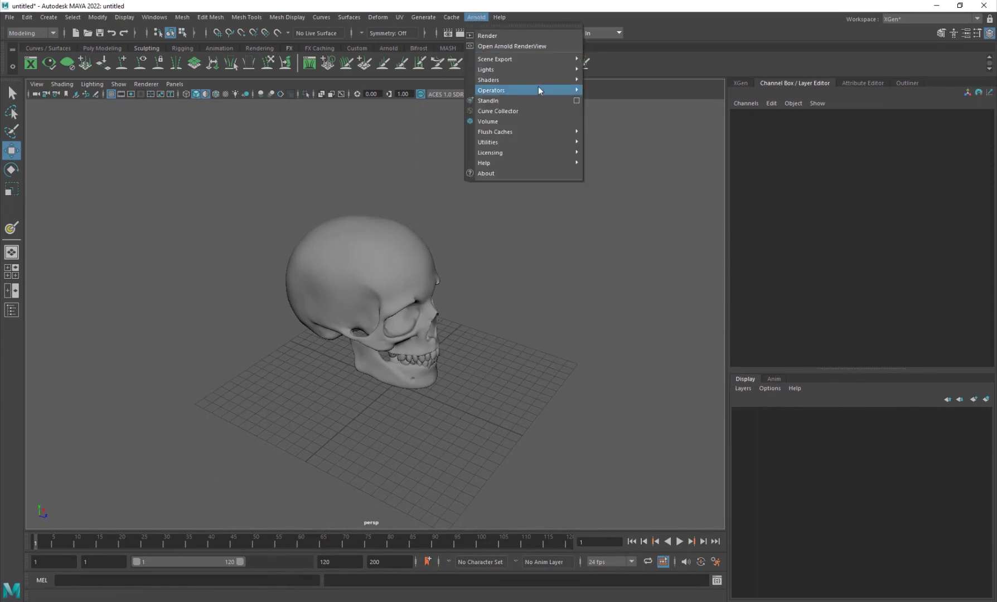
mouse_move(512, 69)
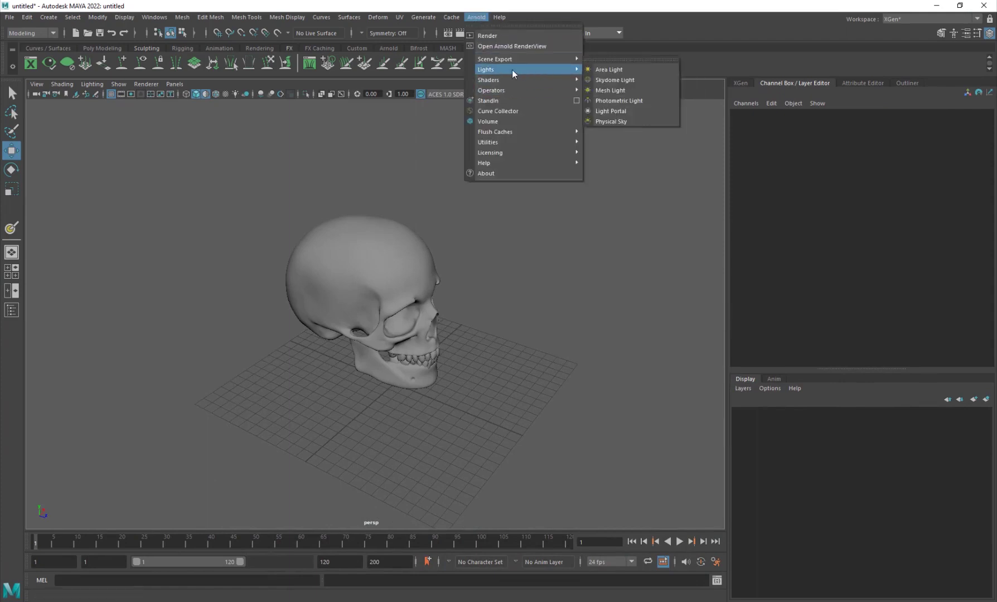
click(621, 69)
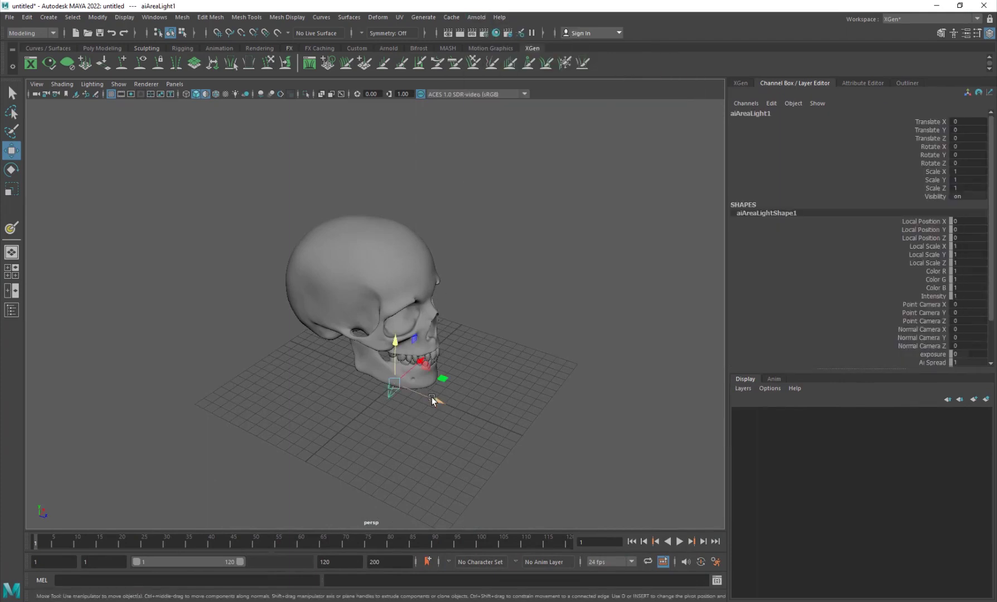
drag(435, 401, 487, 276)
key(r)
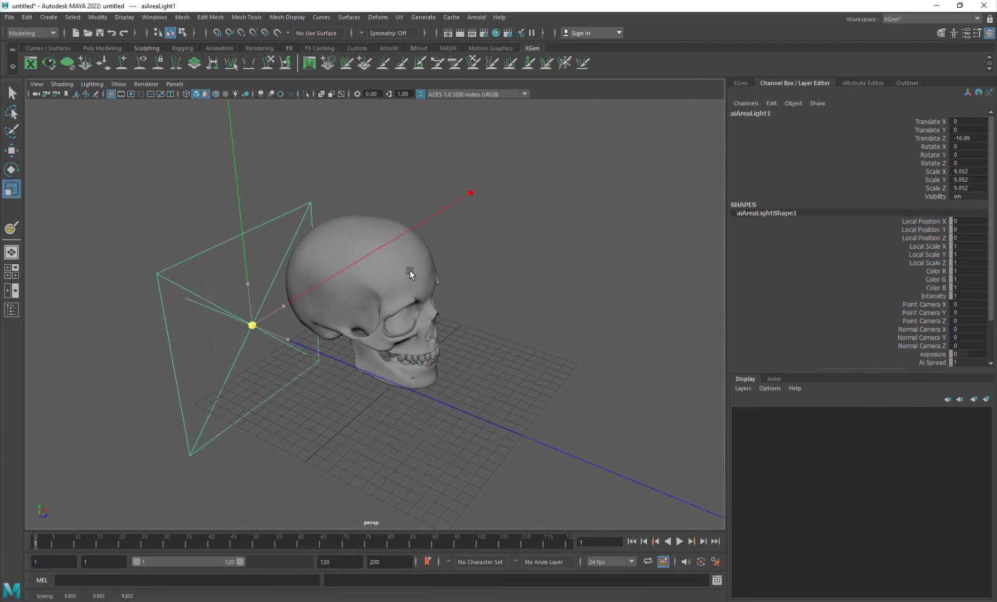
key(w)
- Filter the Plug-in Manager for "mto" to check whether the Arnold plug-in is loaded
alt+middle_drag(338, 383, 405, 372)
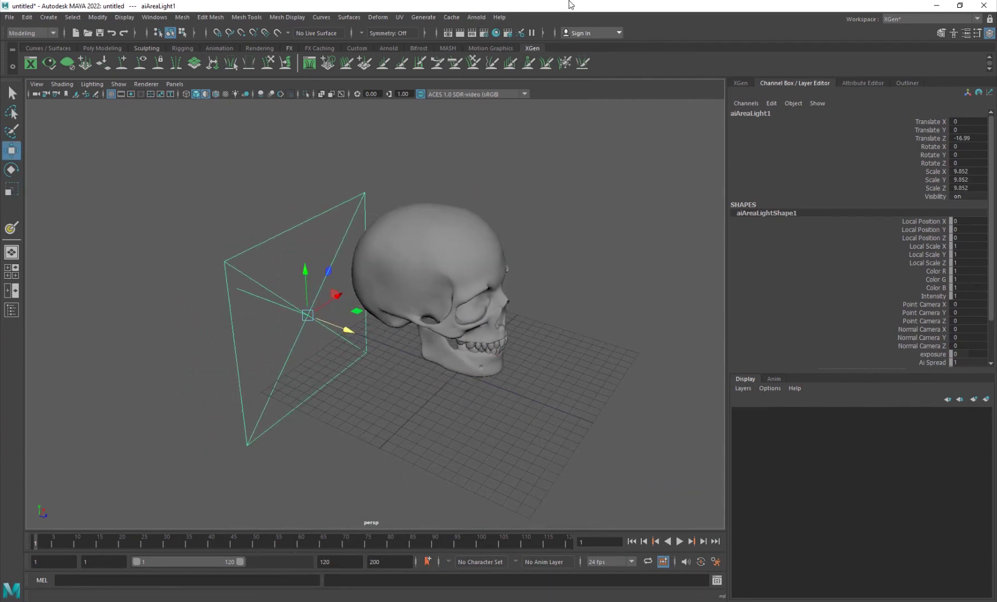
alt+middle_drag(438, 222, 331, 167)
click(146, 17)
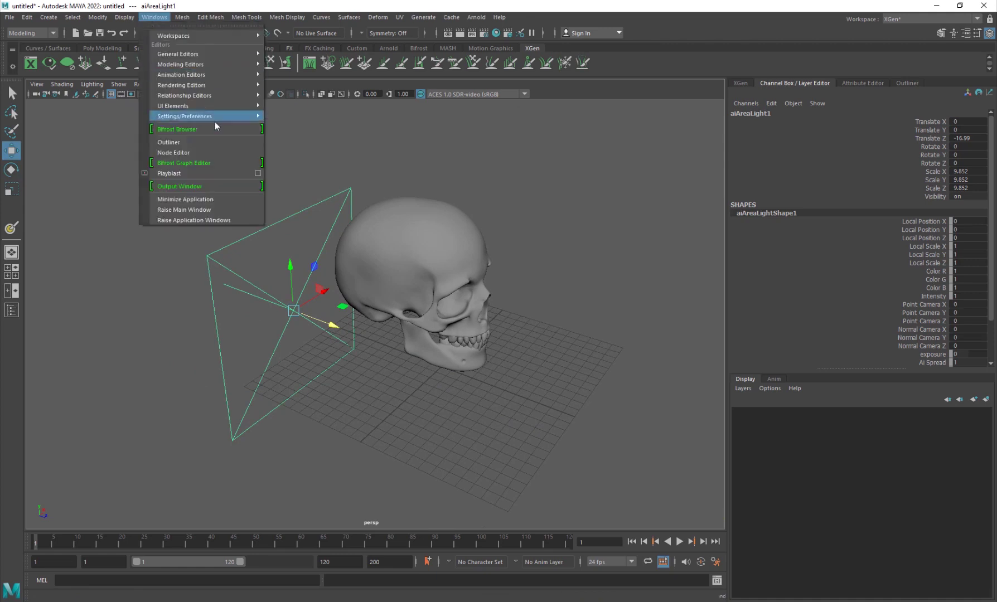
mouse_move(213, 116)
click(312, 193)
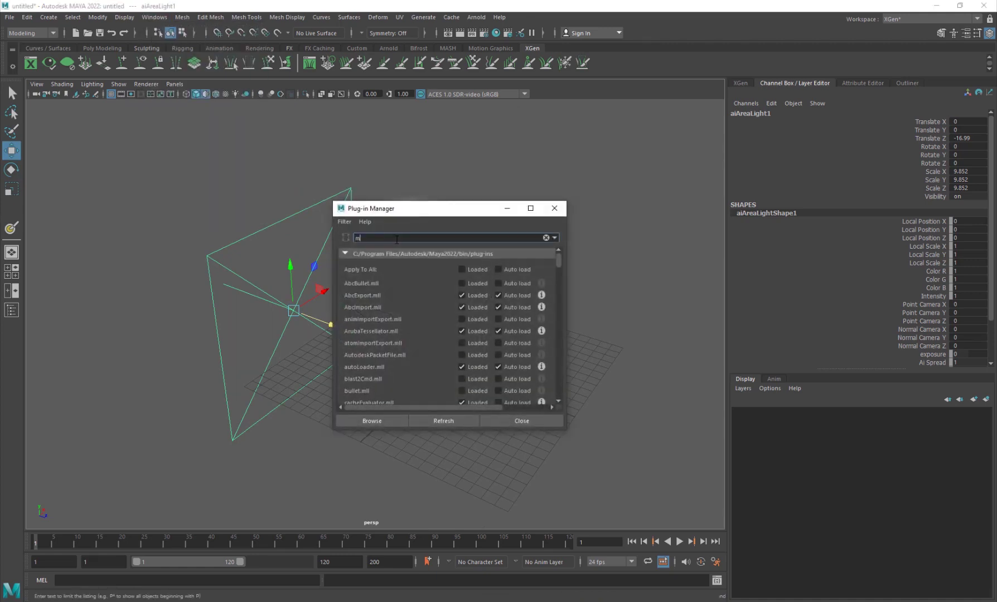
text(mto)
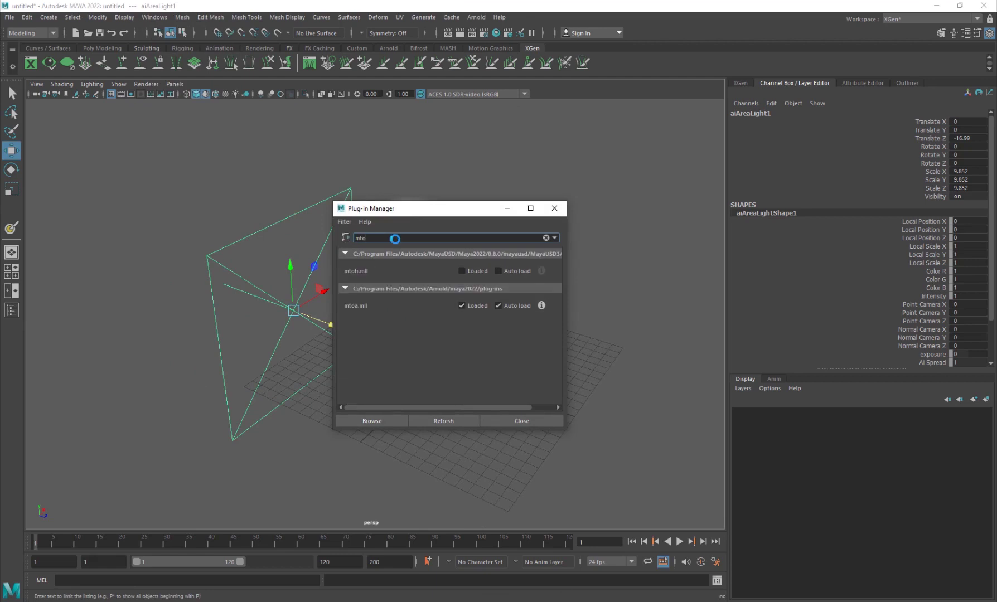
click(549, 421)
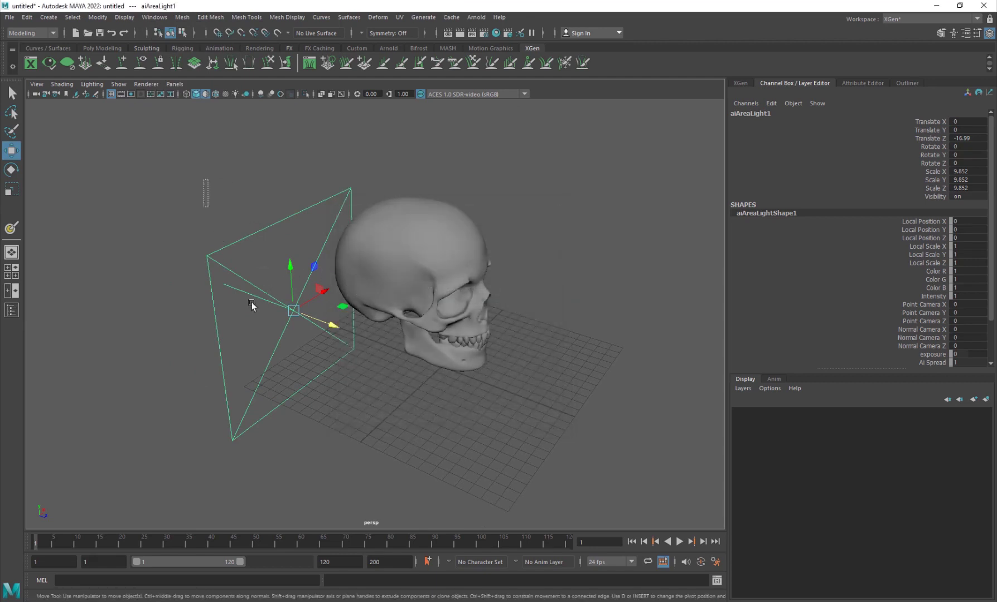
- Rotate the area light 180 degrees about X so it faces the back of the skull
key(e)
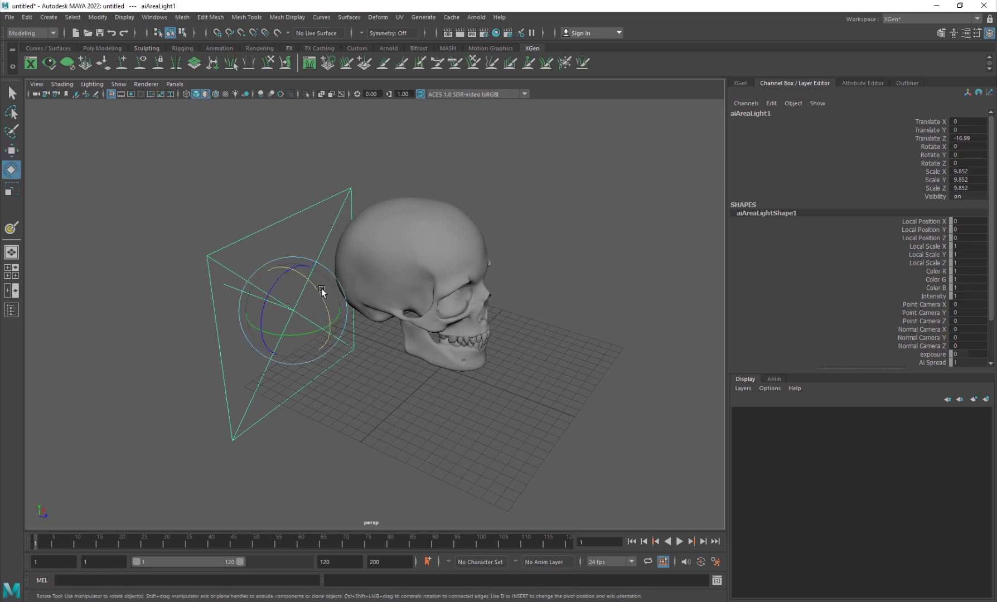
drag(315, 291, 384, 425)
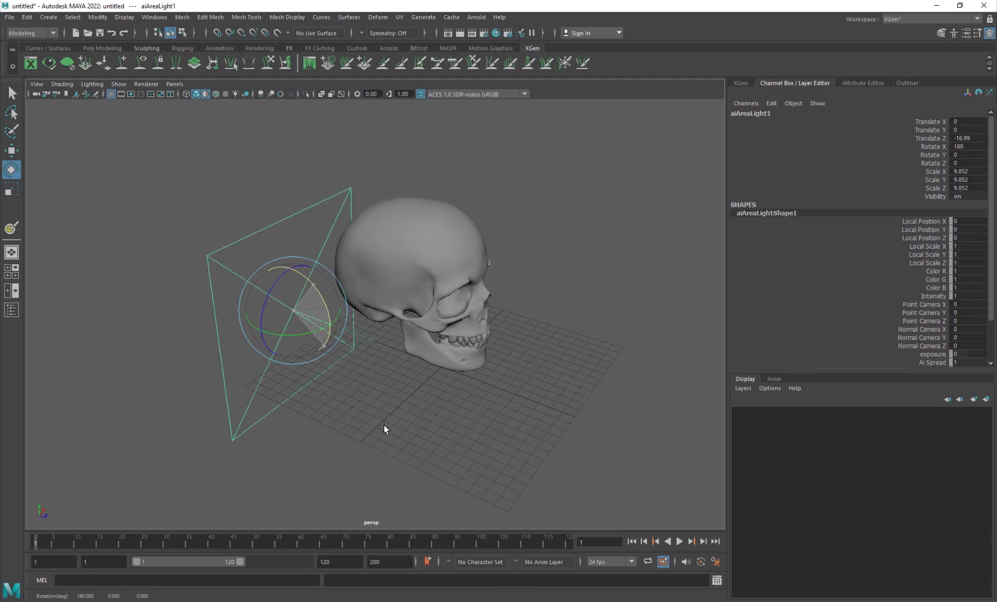
- Scale the area light uniformly to about 8.48 and move it farther behind the skull, to about -32.7 on Z
key(r)
click(234, 177)
click(298, 311)
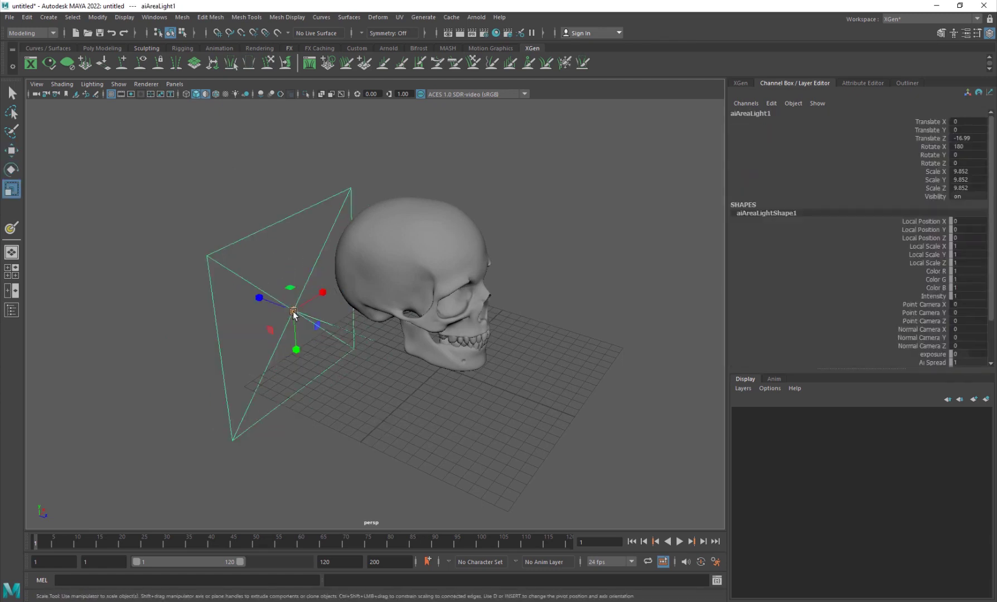
drag(294, 314, 293, 263)
key(w)
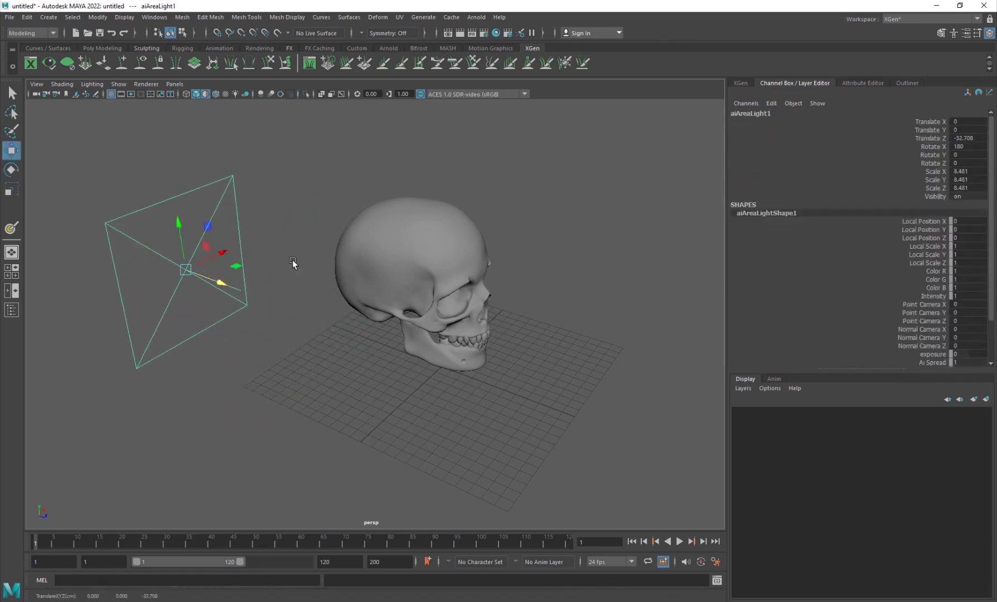
- Duplicate the area light and move the copy in front of the skull, to about 10.5 on Z
key(ctrl+d)
drag(218, 282, 631, 373)
- Rotate the front area light to 360 degrees about X and move it away from the skull to about X 6.07, Z 17.8
key(e)
alt+middle_drag(503, 411, 400, 360)
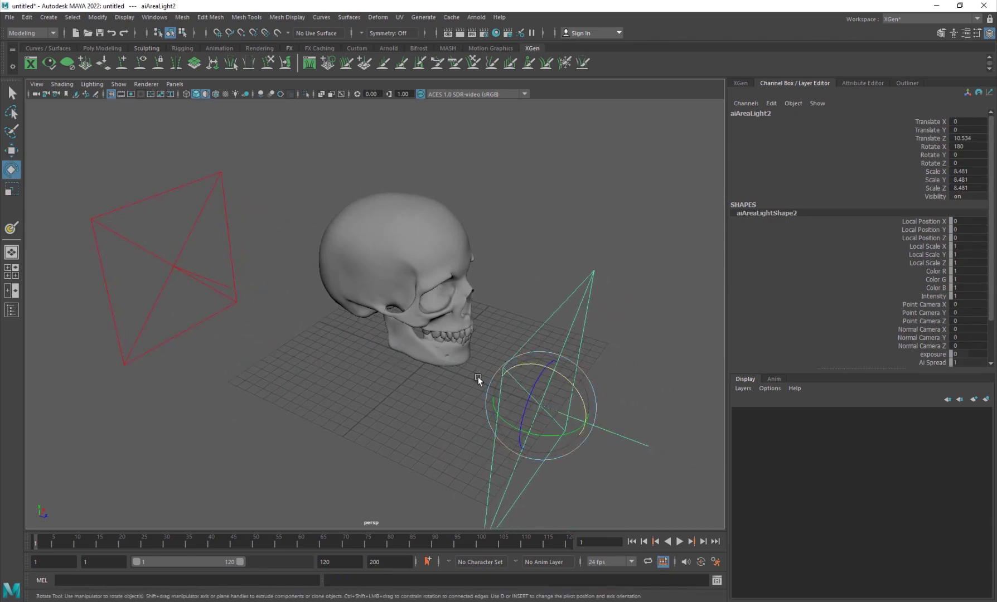
drag(561, 377, 625, 507)
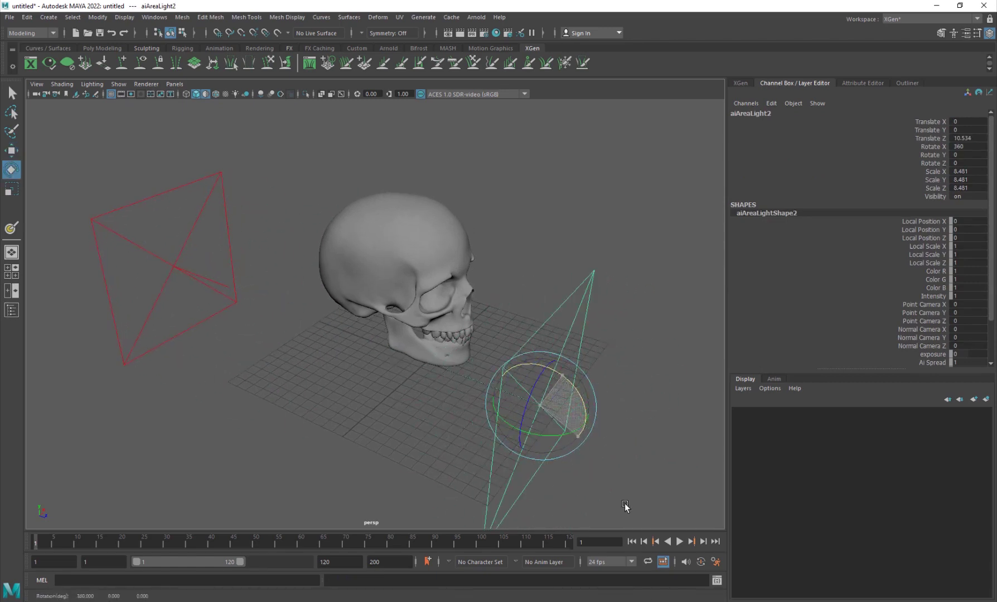
key(w)
drag(564, 415, 694, 428)
click(465, 427)
- Widen the area light behind the skull to about 13.57 in X scale and raise it to about 6.66 on Y
alt+drag(465, 426, 366, 429)
scroll(364, 390, up, 4)
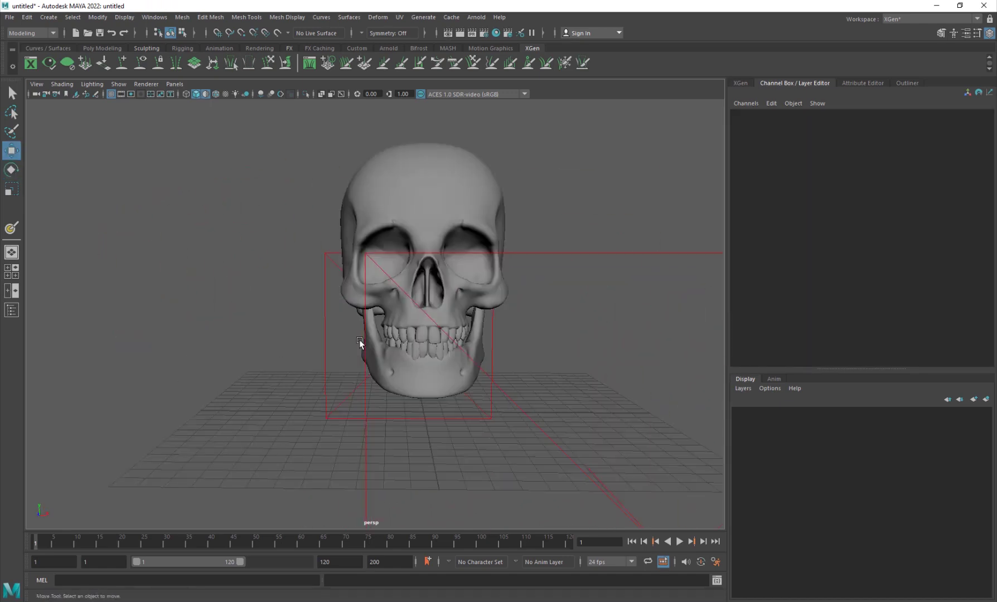
click(324, 312)
key(r)
drag(451, 332, 490, 338)
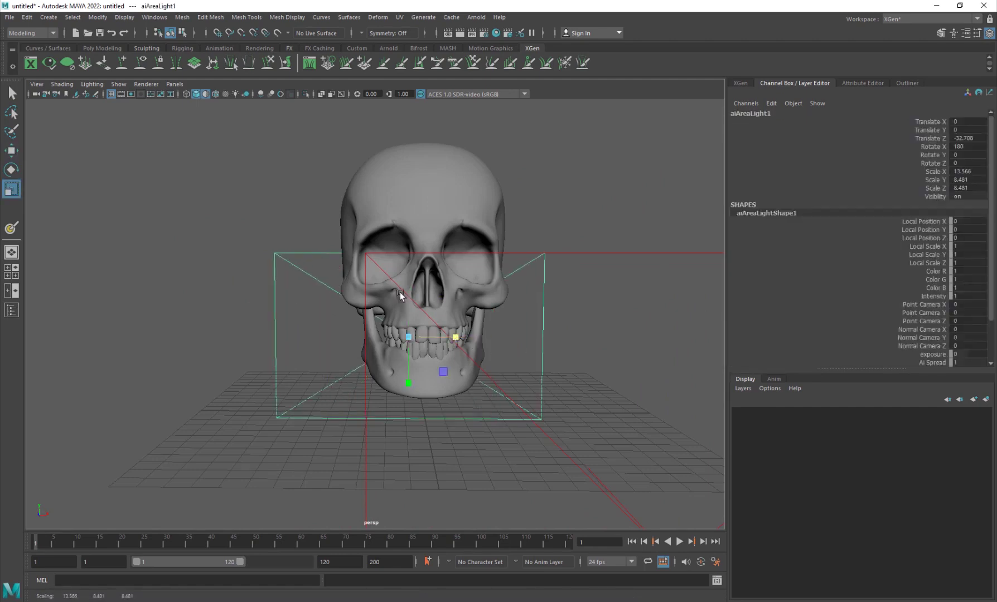
key(w)
drag(408, 287, 357, 286)
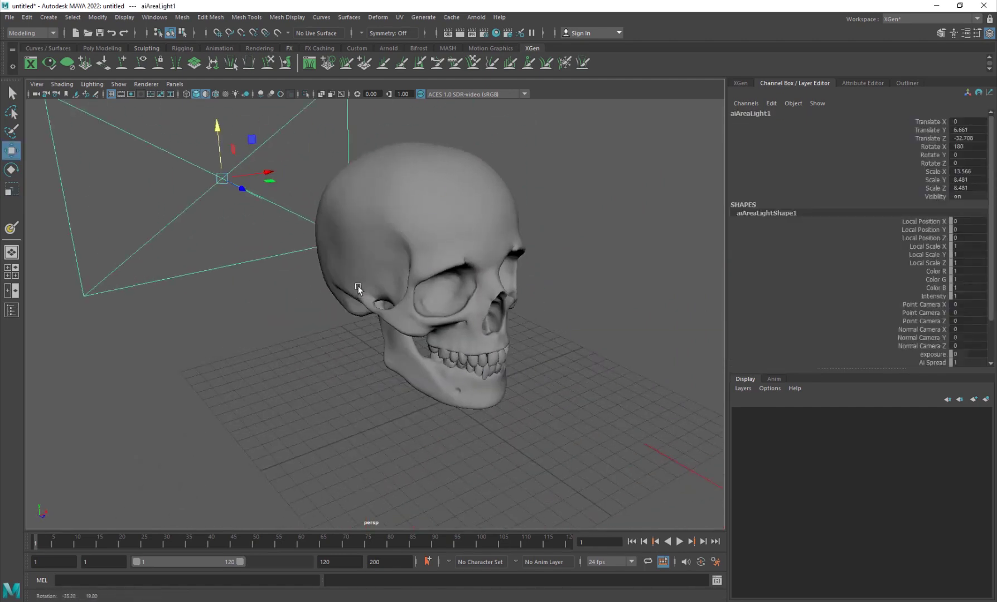
- Switch the viewport renderer to Arnold and minimize the Arnold viewport options window
scroll(359, 292, down, 6)
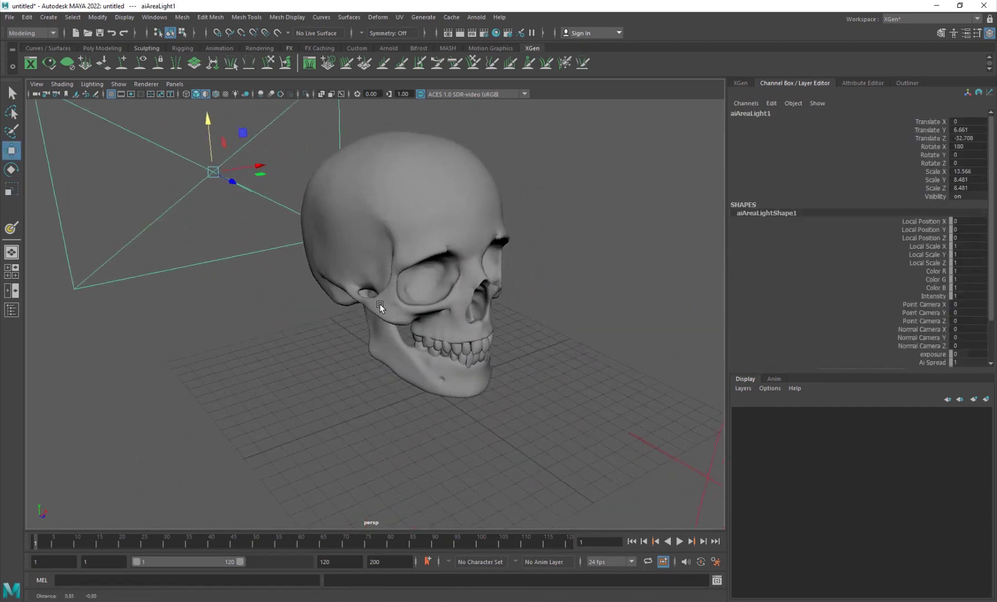
click(148, 84)
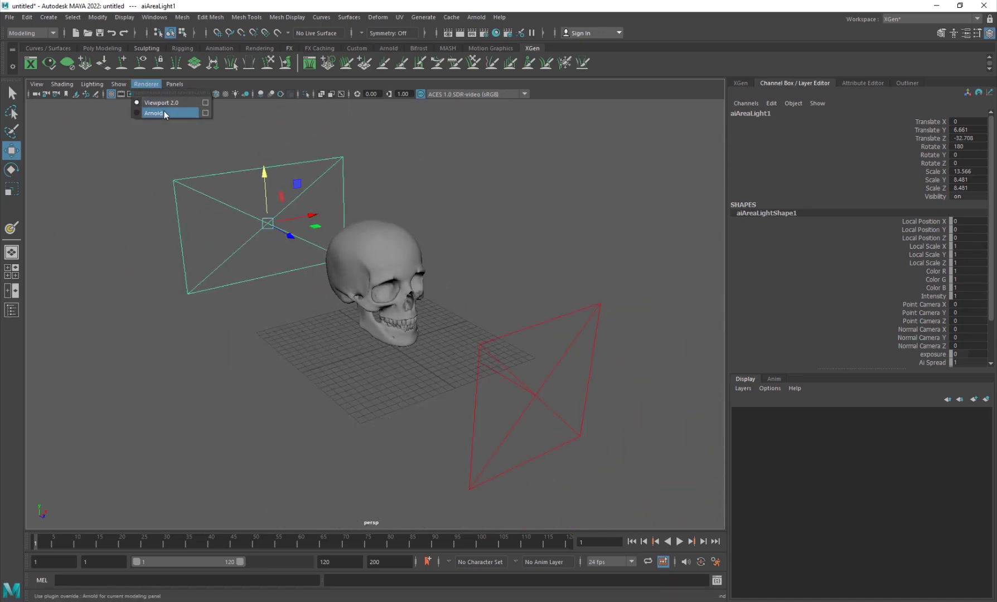
click(163, 110)
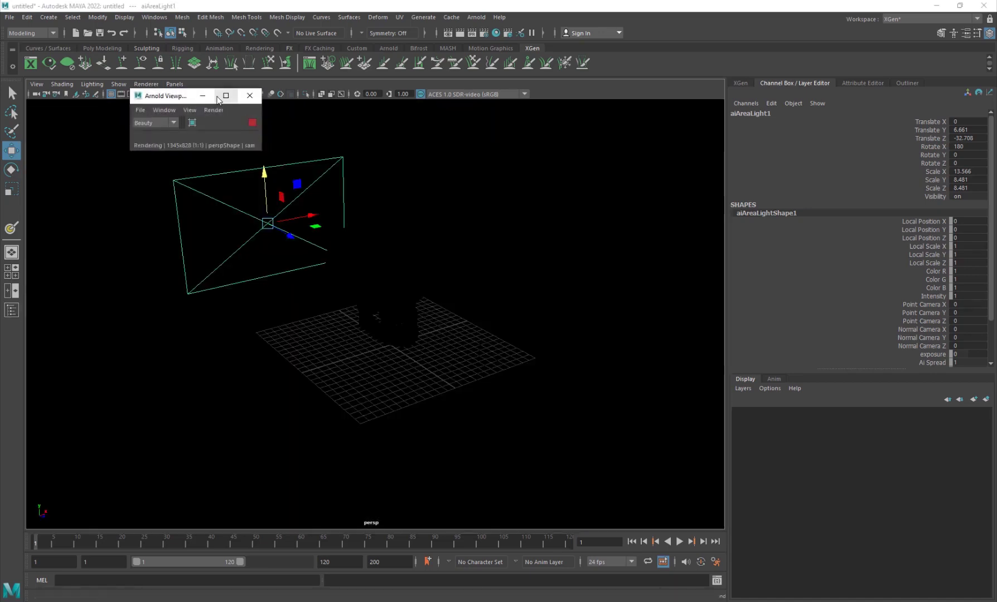
click(206, 96)
- Set the front area light's intensity to 10 and its exposure to 7
drag(483, 274, 517, 361)
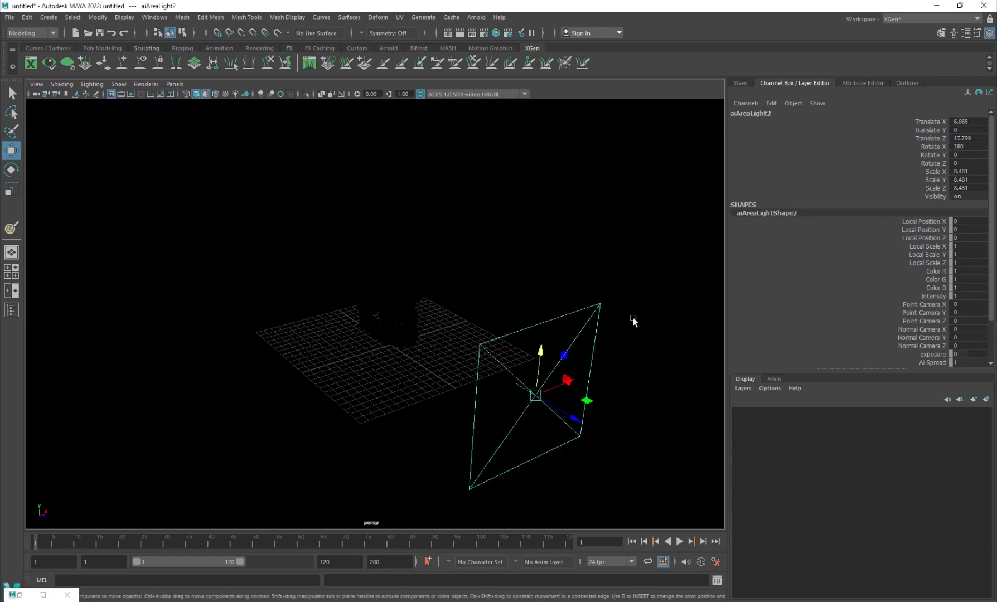
click(863, 83)
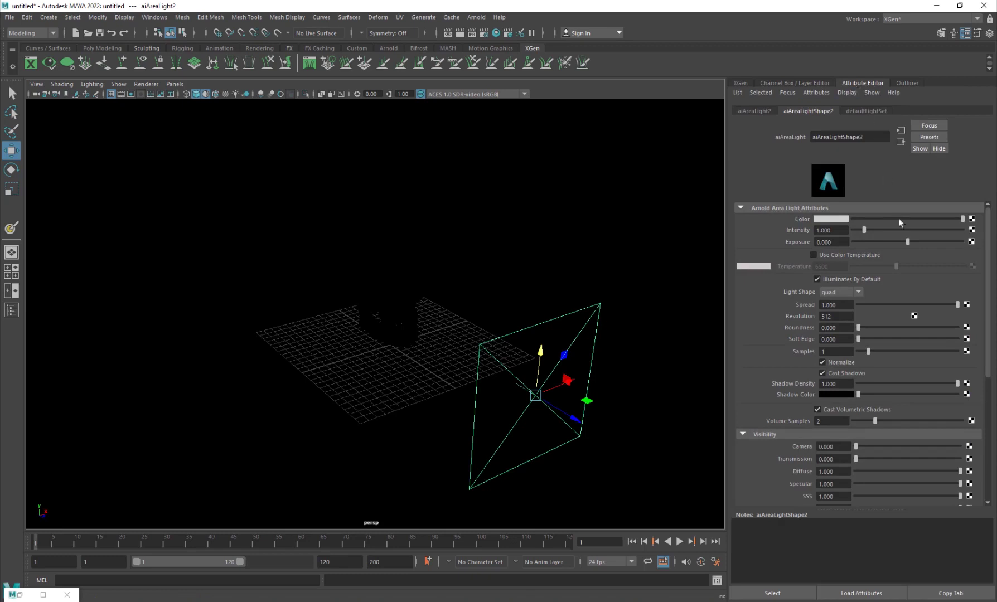
drag(905, 229, 971, 242)
double_click(825, 242)
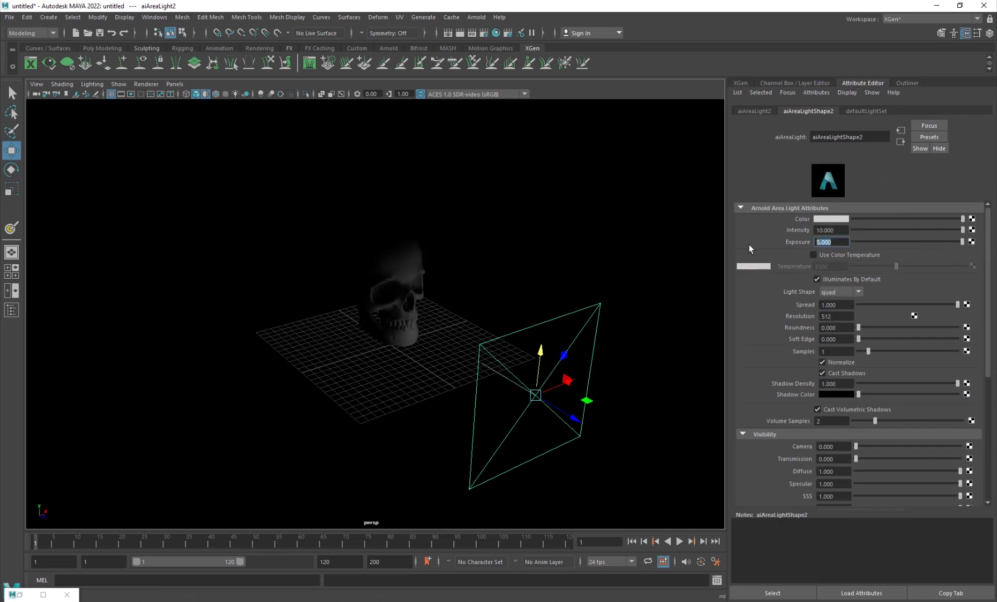
text(7)
key(Return)
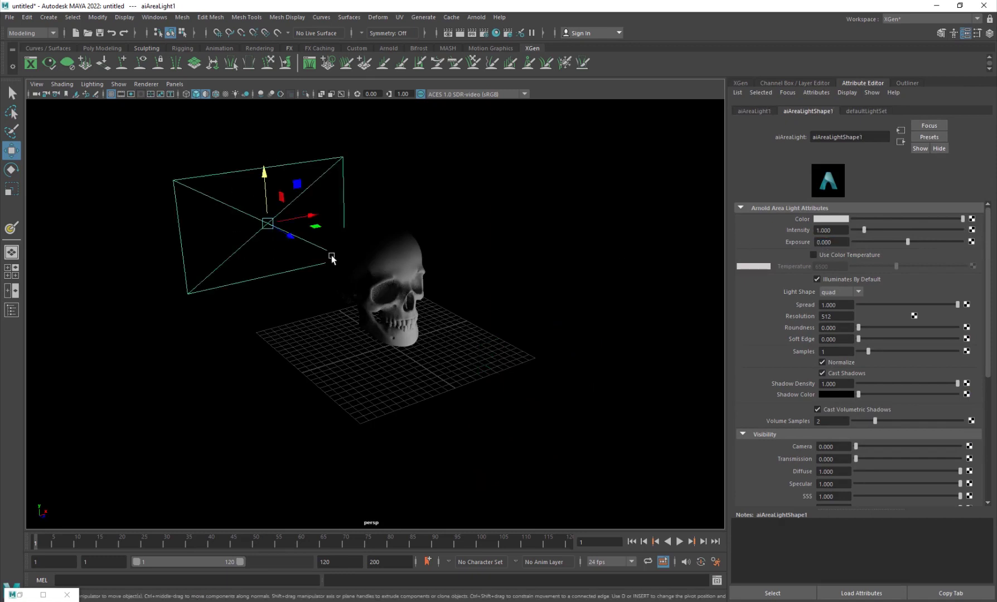
- Set the area light behind the skull to an intensity of 10 and an exposure of 7
double_click(830, 229)
text(10)
key(Tab)
text(7)
key(Return)
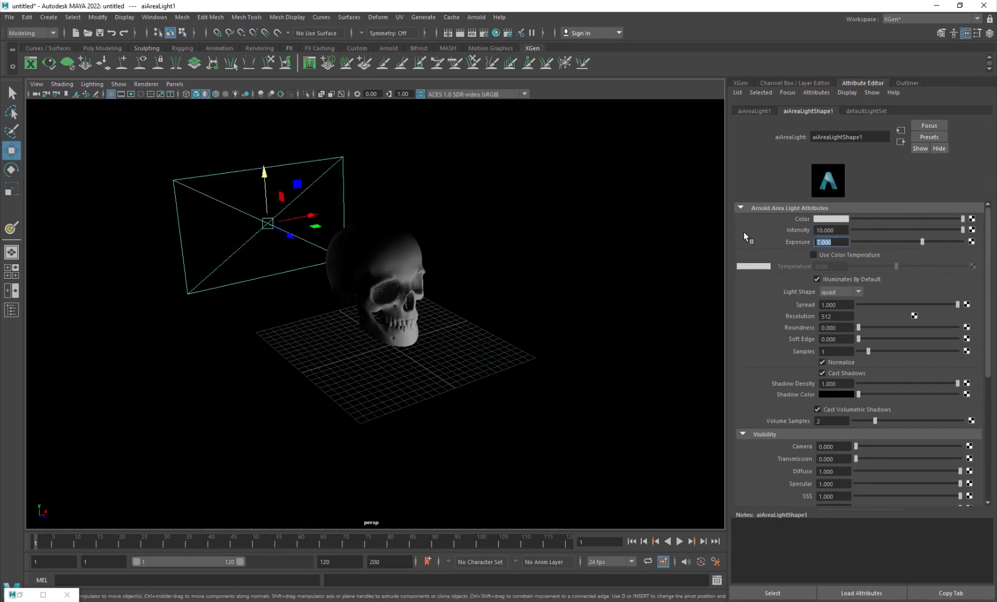
- Inspect the lighting on the skull and compare it with the beard.jpg reference in Photos, returning to Maya
scroll(420, 343, up, 2)
alt+drag(421, 343, 354, 383)
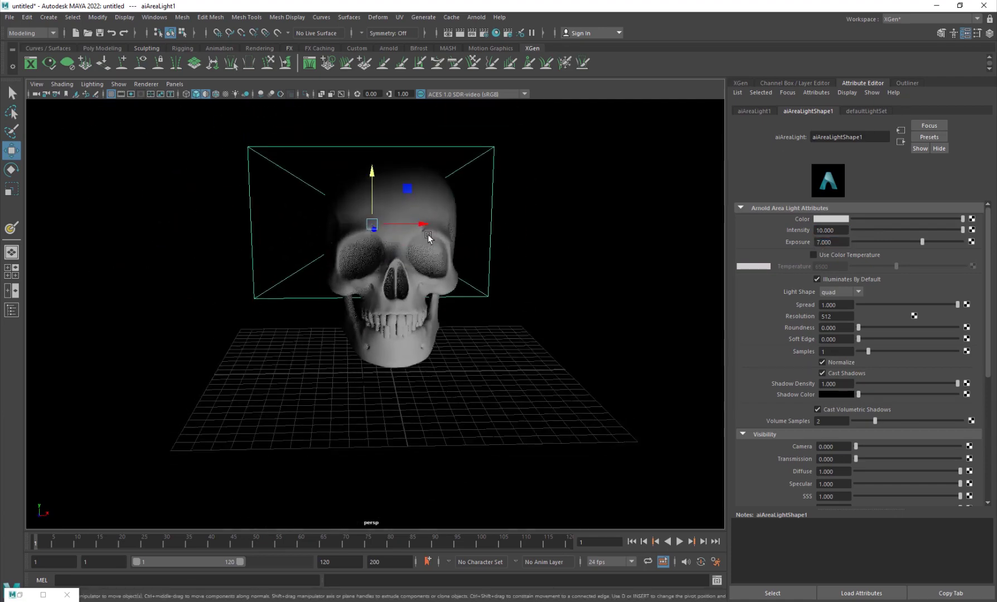
alt+drag(232, 317, 272, 324)
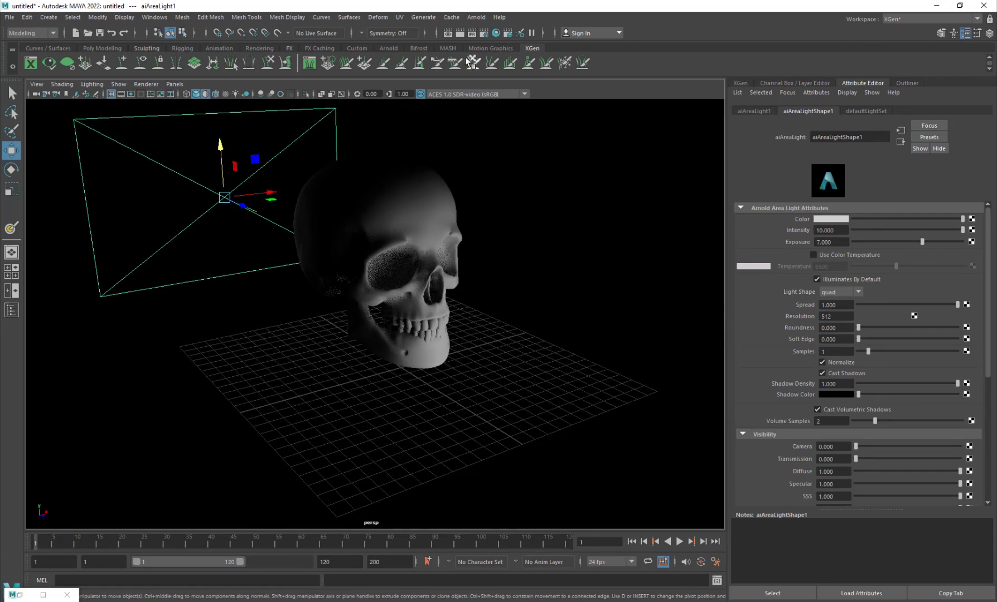
key(alt+Tab)
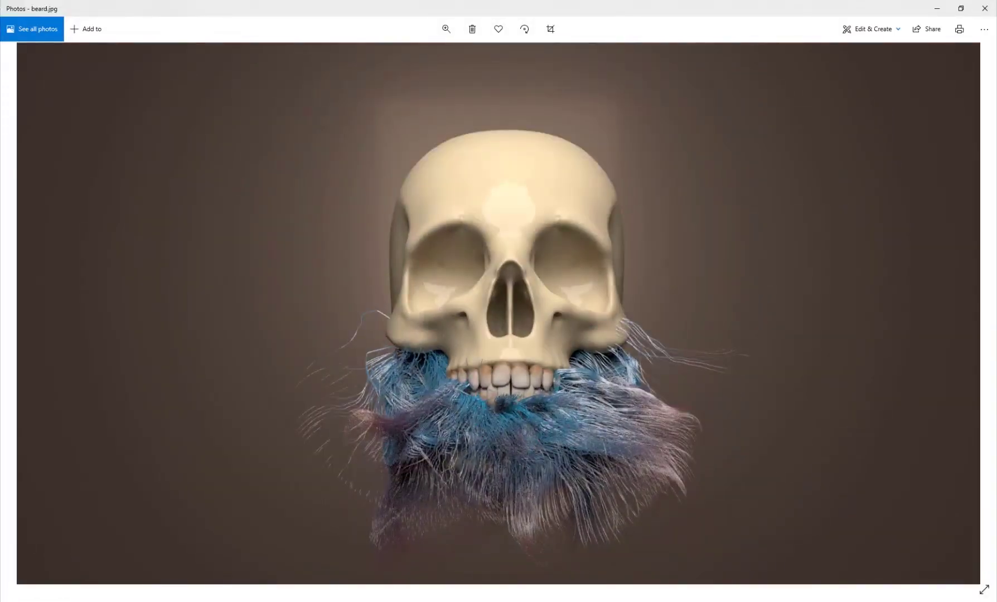
key(alt+Tab)
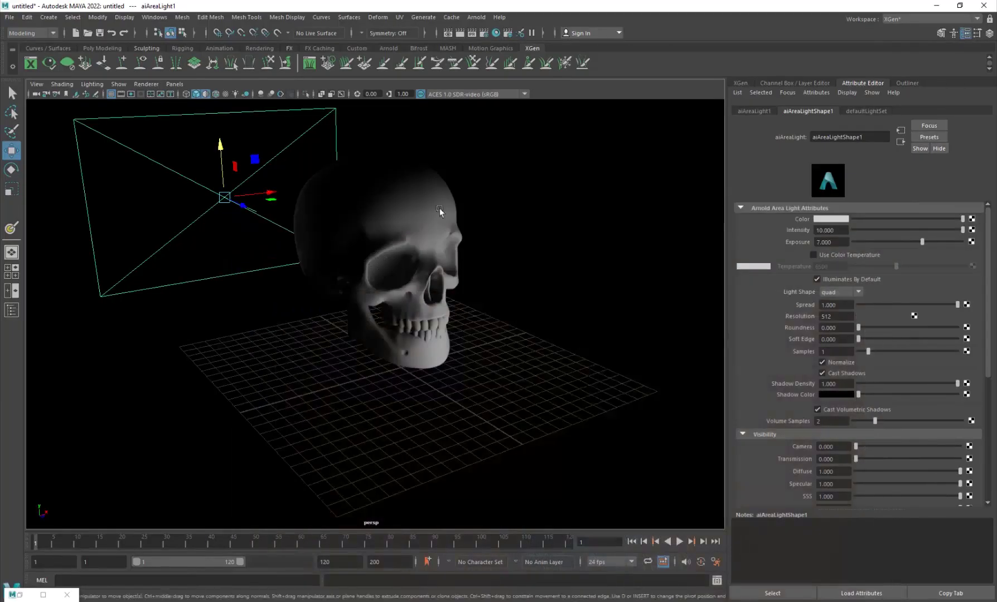
- Assign an aiAtmosphereVolume as the Arnold render atmosphere and set its density to about 0.036
click(487, 34)
drag(198, 98, 594, 99)
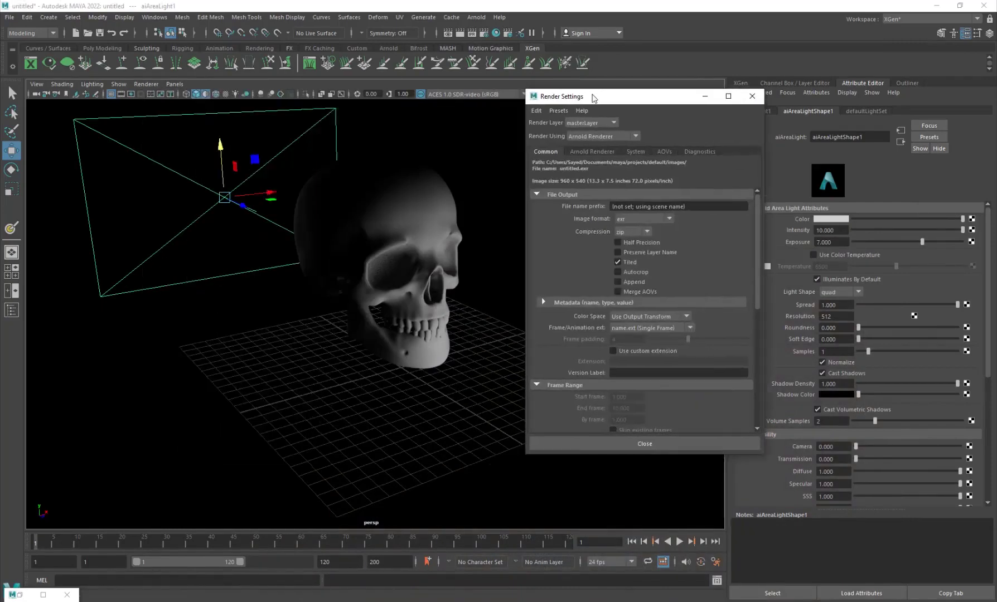
click(593, 152)
click(567, 343)
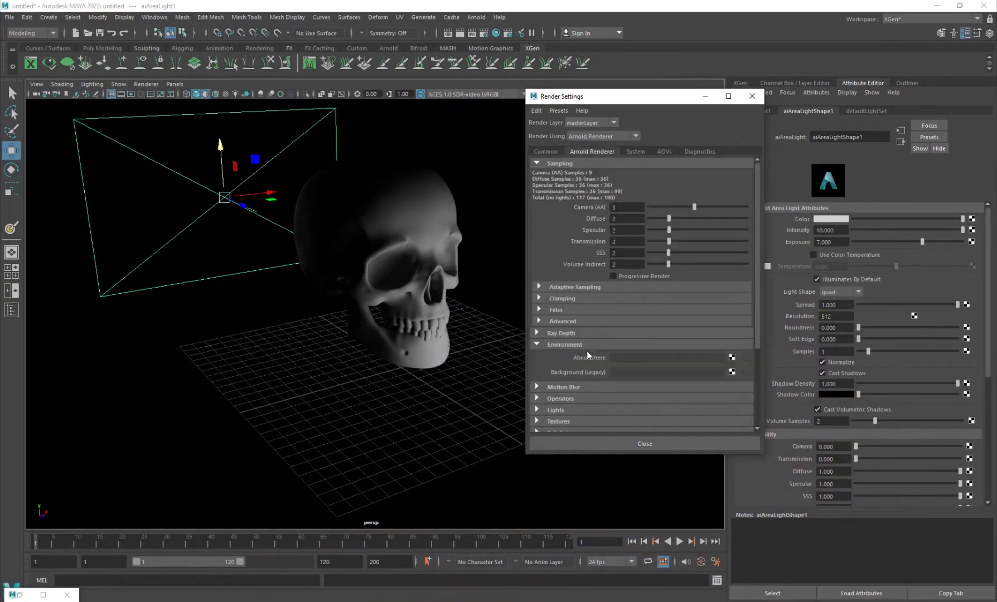
click(731, 357)
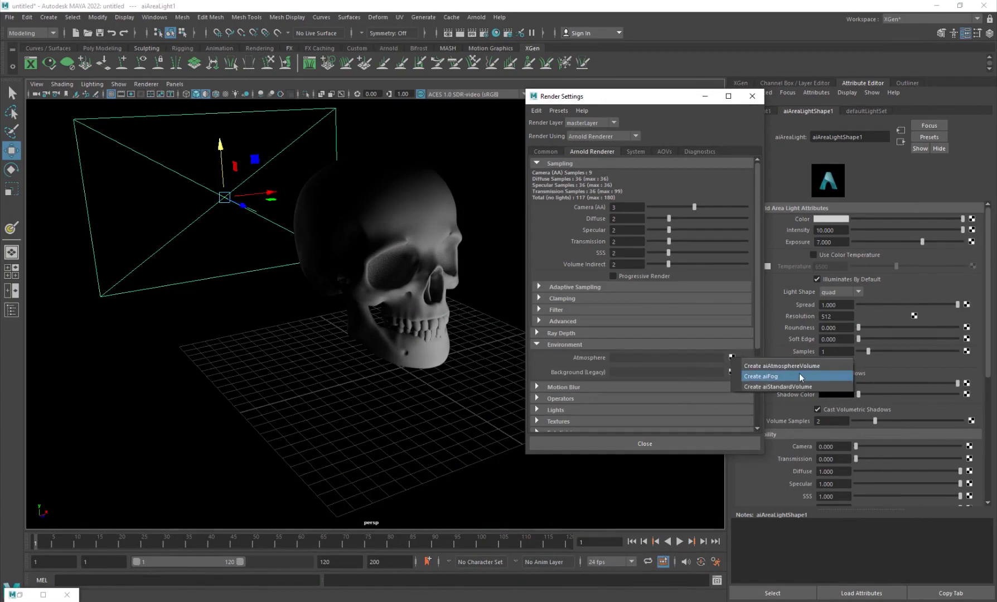
click(771, 366)
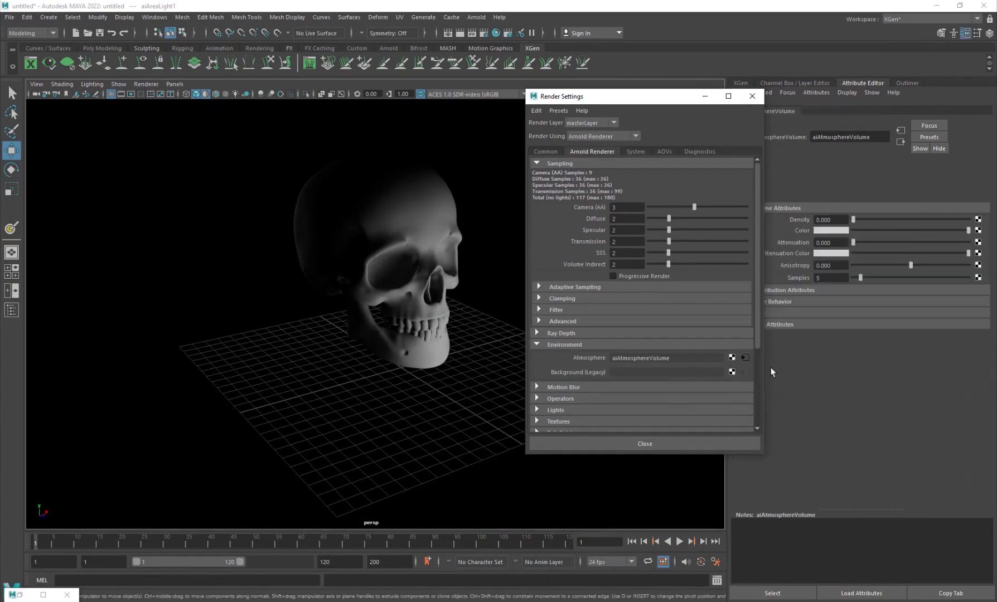
click(857, 218)
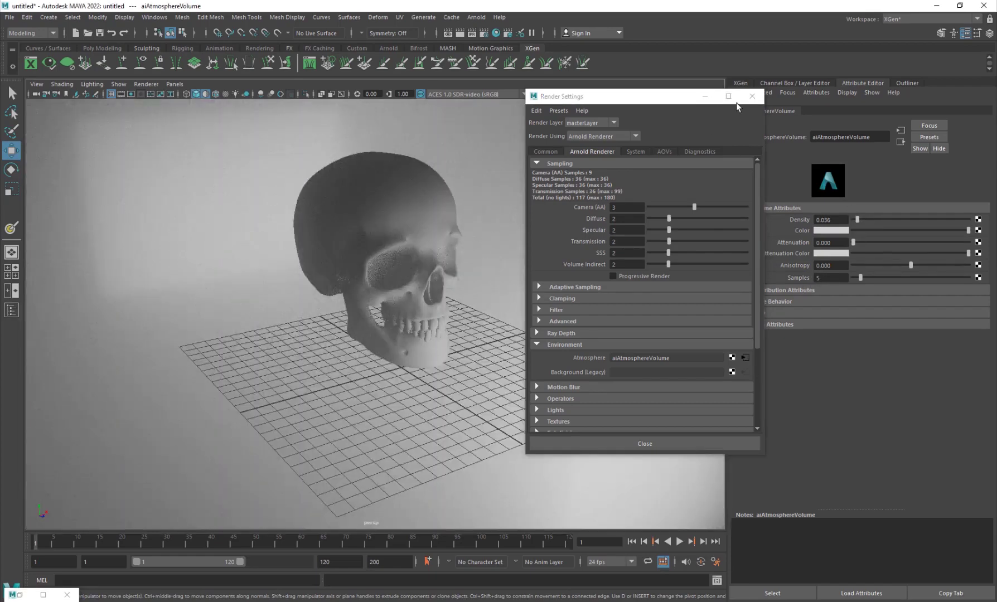
click(752, 97)
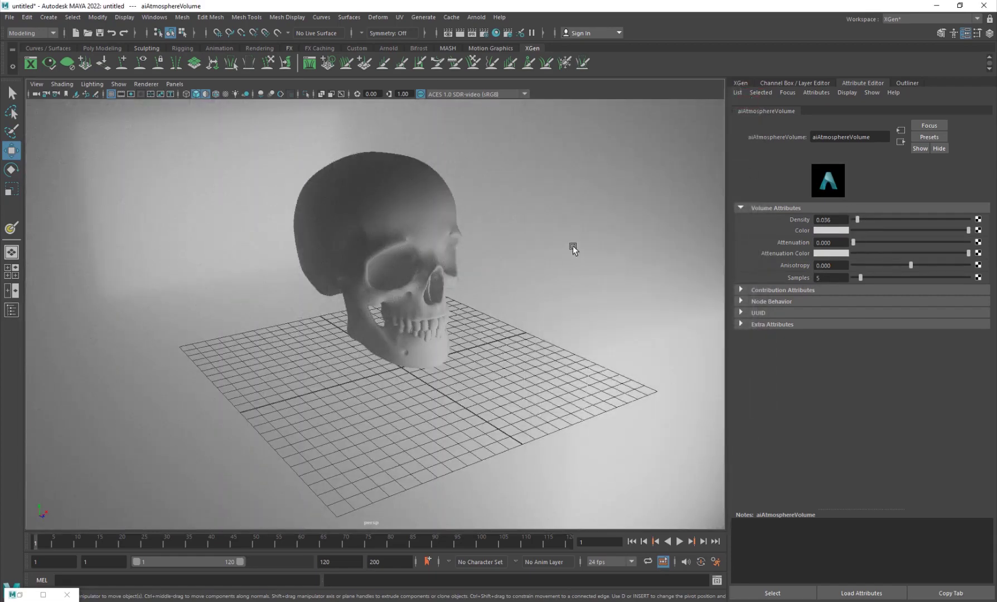
- Set the front area light's volume visibility to 0
drag(605, 296, 590, 329)
scroll(589, 329, down, 3)
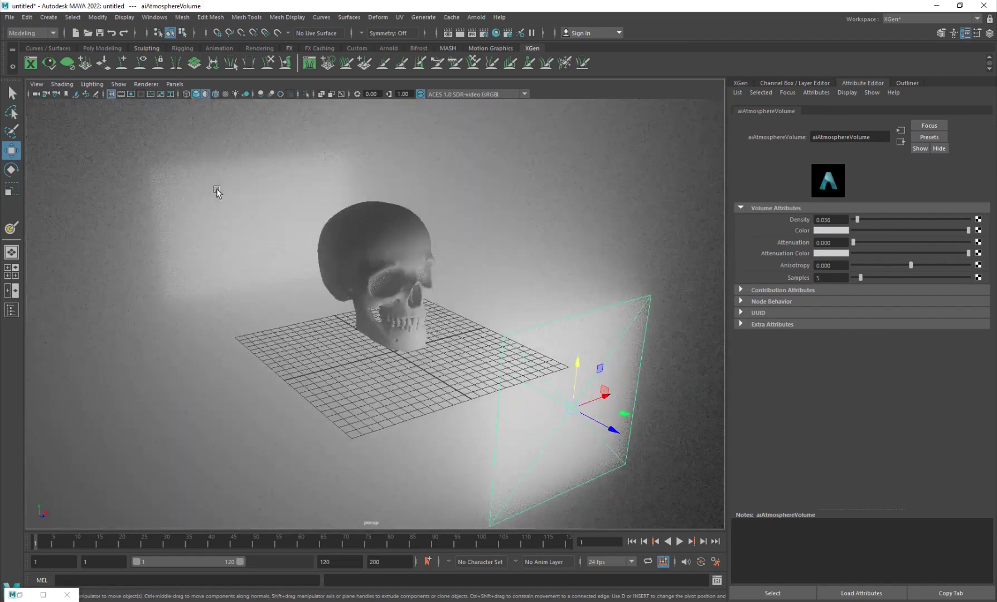
click(242, 216)
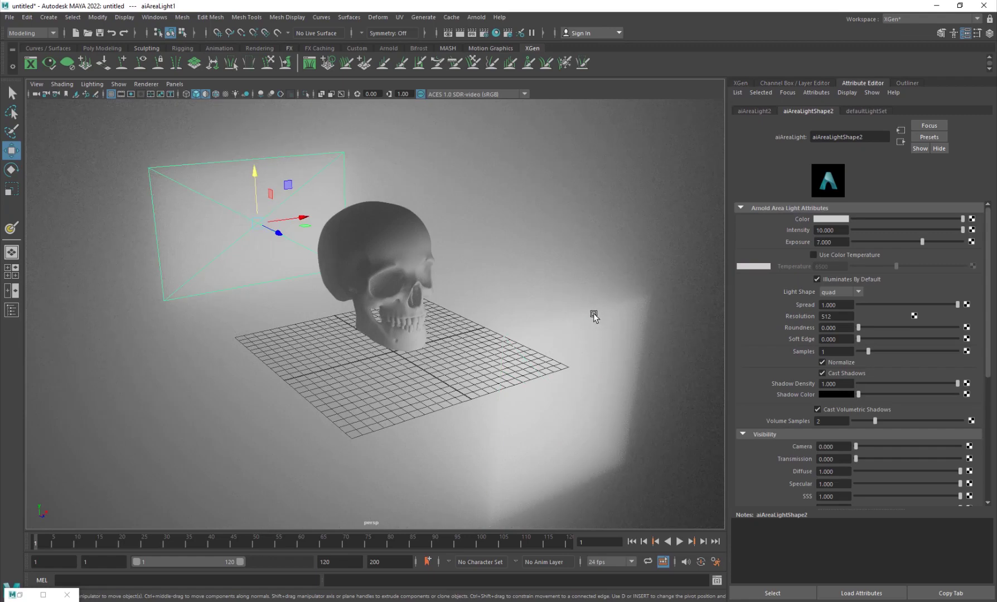
key(shift+z)
scroll(839, 410, down, 3)
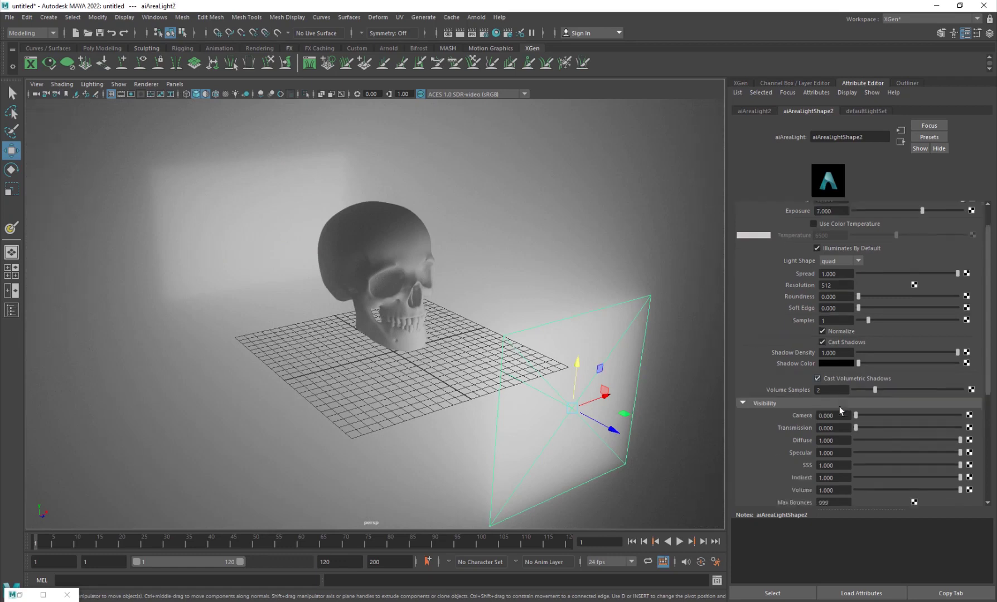
scroll(770, 369, down, 5)
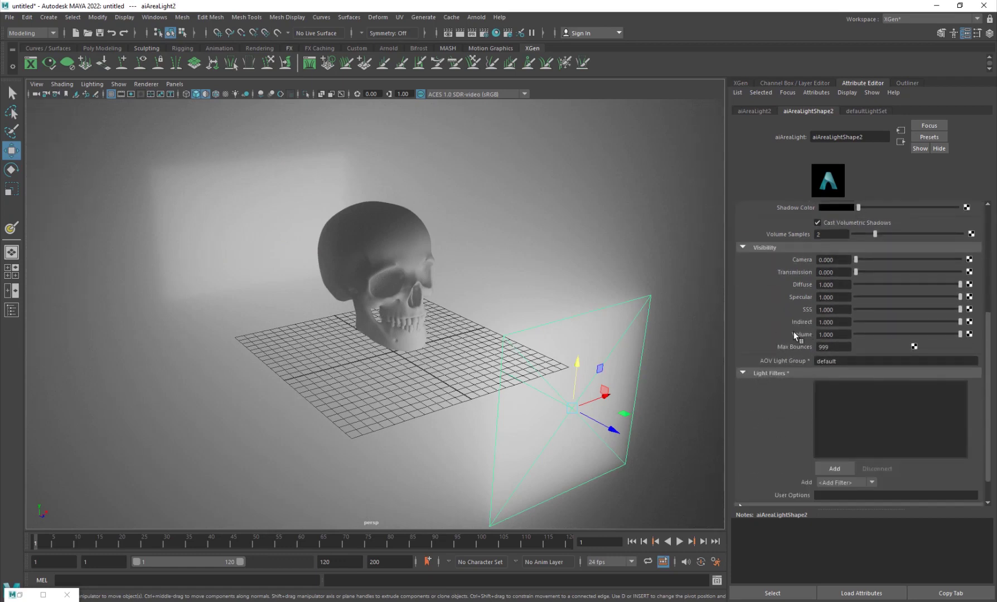
click(839, 334)
text(0)
key(Return)
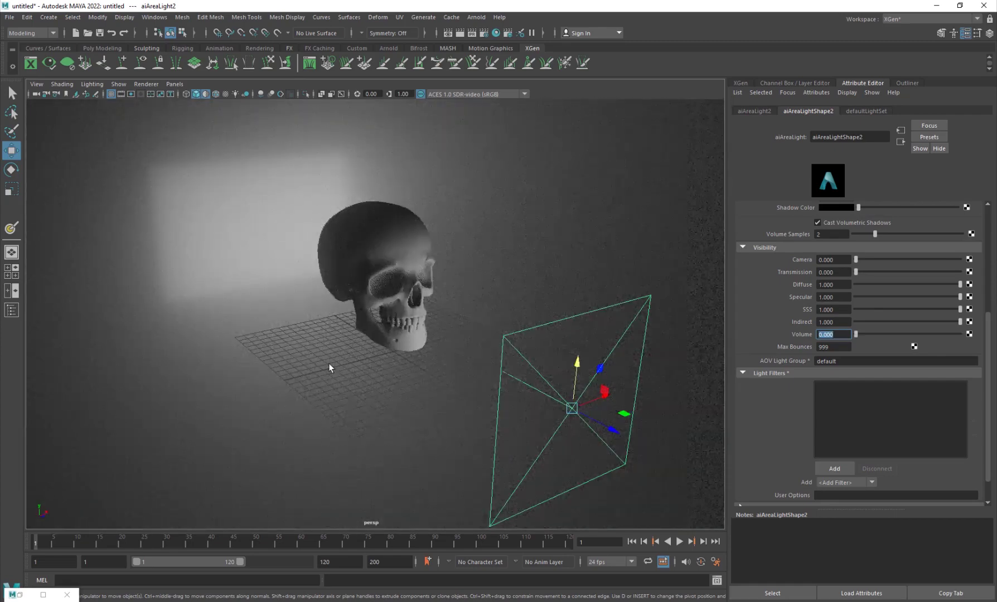
- Tint the area light behind the skull a warm beige with hue 50.769, saturation about 0.282 and value 0.8
scroll(332, 357, up, 3)
alt+drag(332, 357, 296, 331)
click(396, 229)
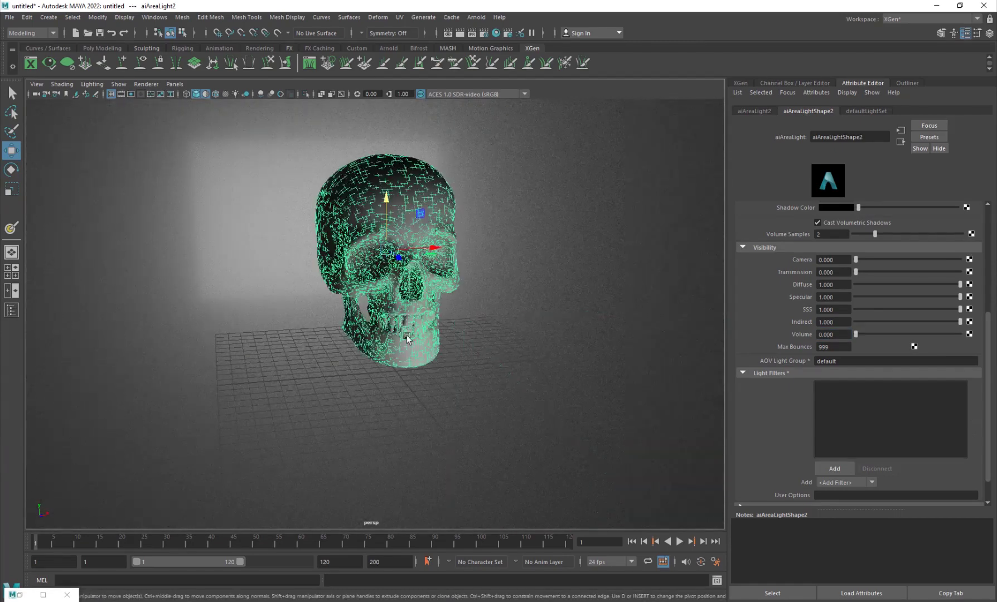
key(f)
alt+drag(368, 326, 351, 317)
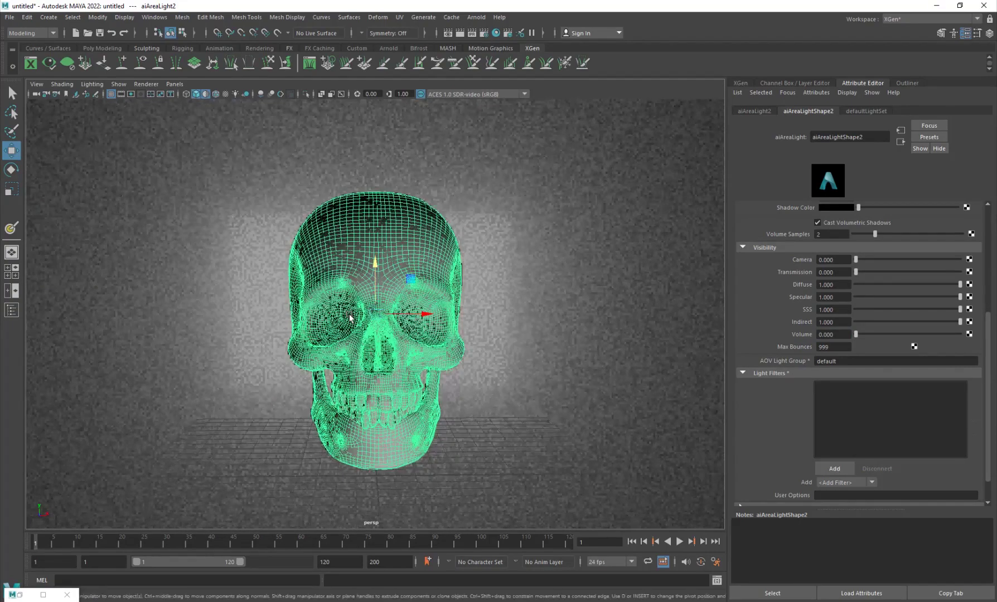
drag(483, 183, 479, 173)
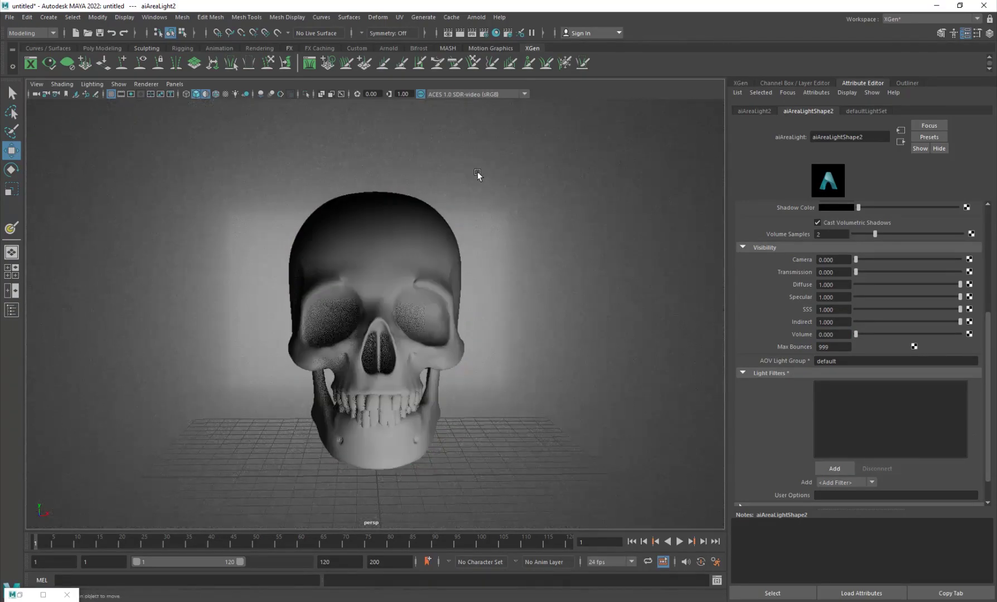
drag(527, 246, 539, 250)
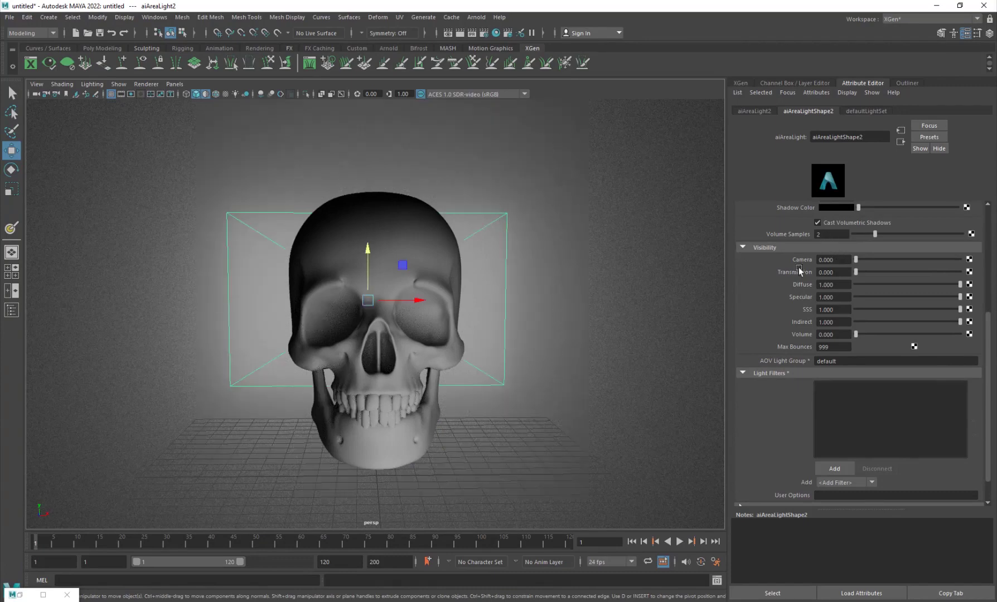
scroll(797, 270, up, 2)
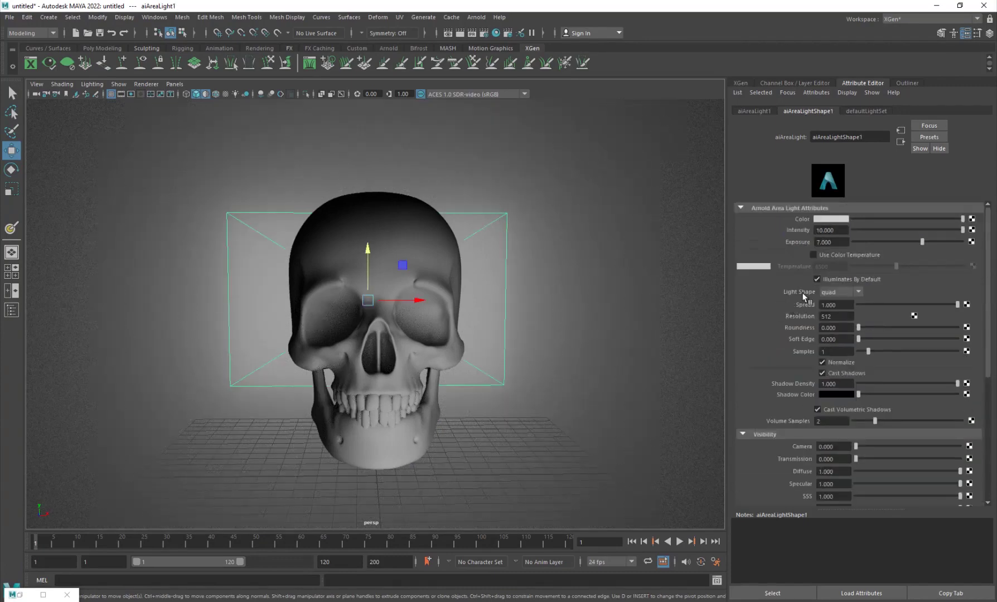
click(834, 218)
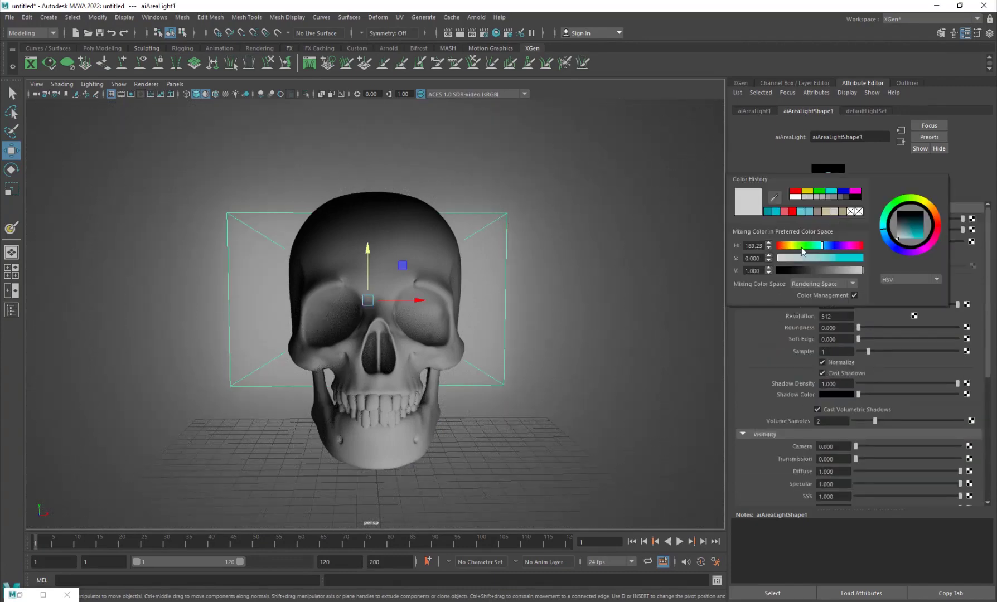
click(823, 213)
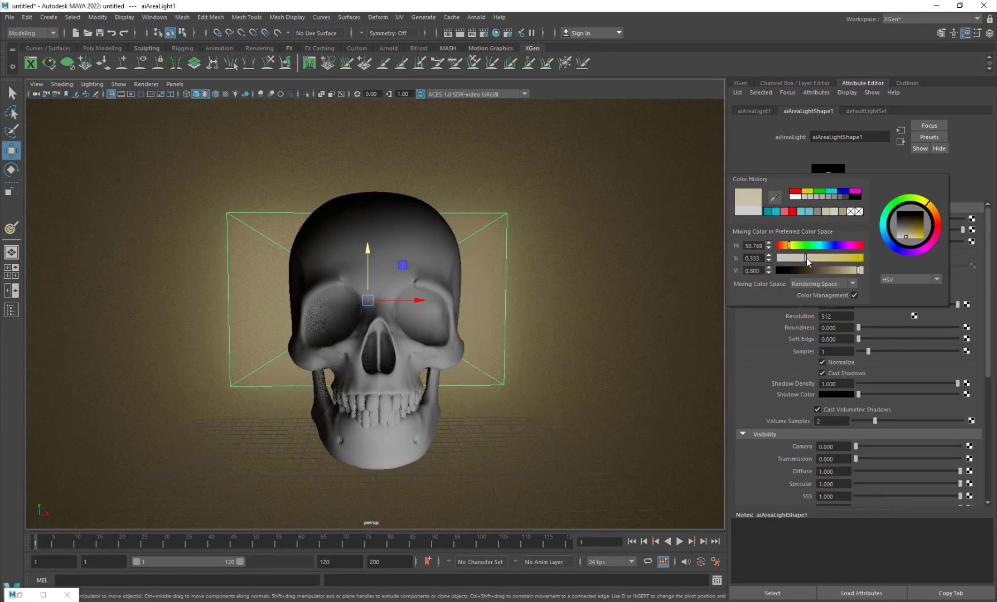
drag(806, 257, 801, 258)
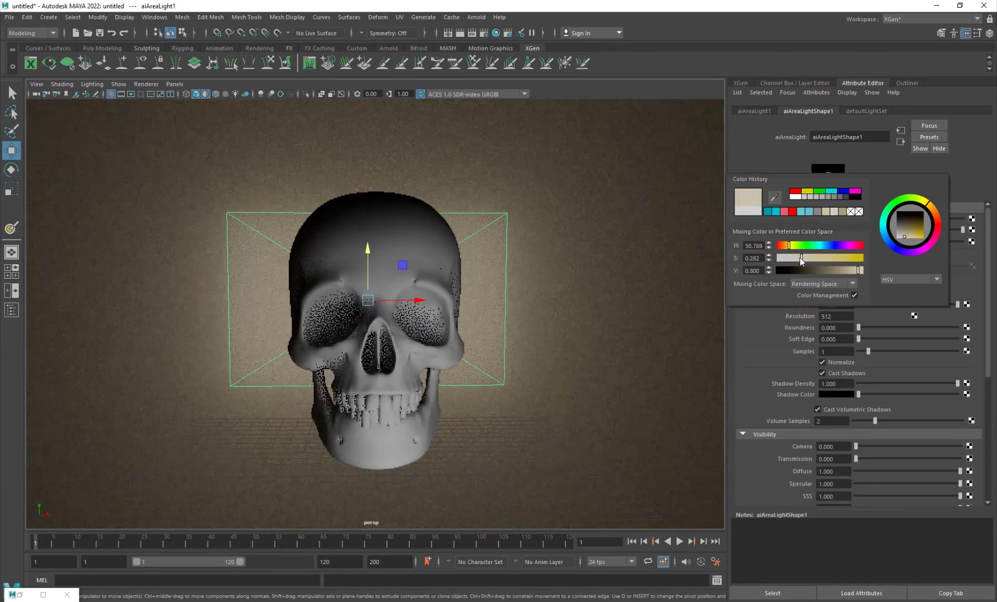
click(568, 316)
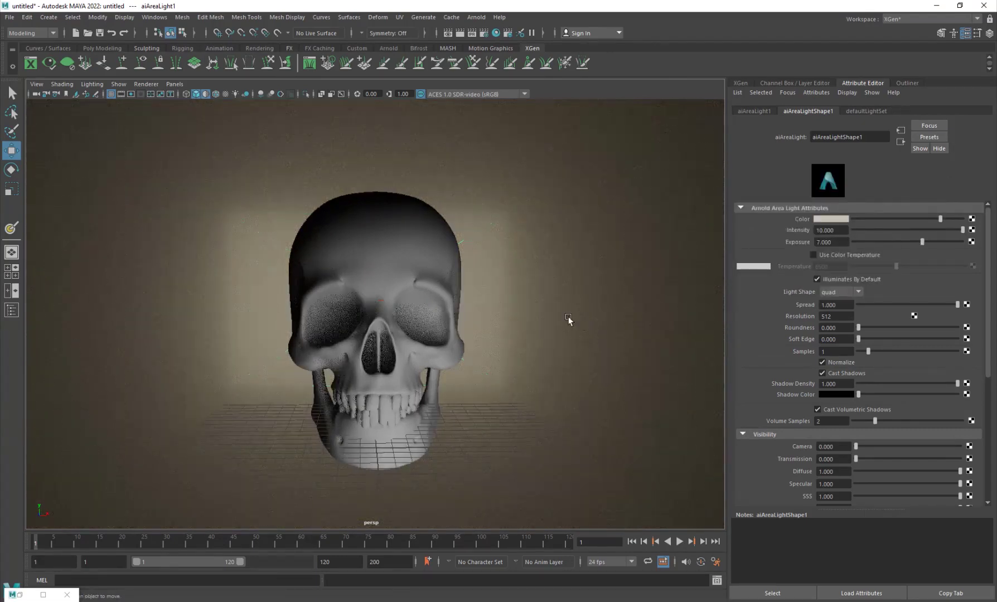
- Give the front area light a grey-brown colour from the colour history and raise its exposure to about 9.778
scroll(566, 318, down, 4)
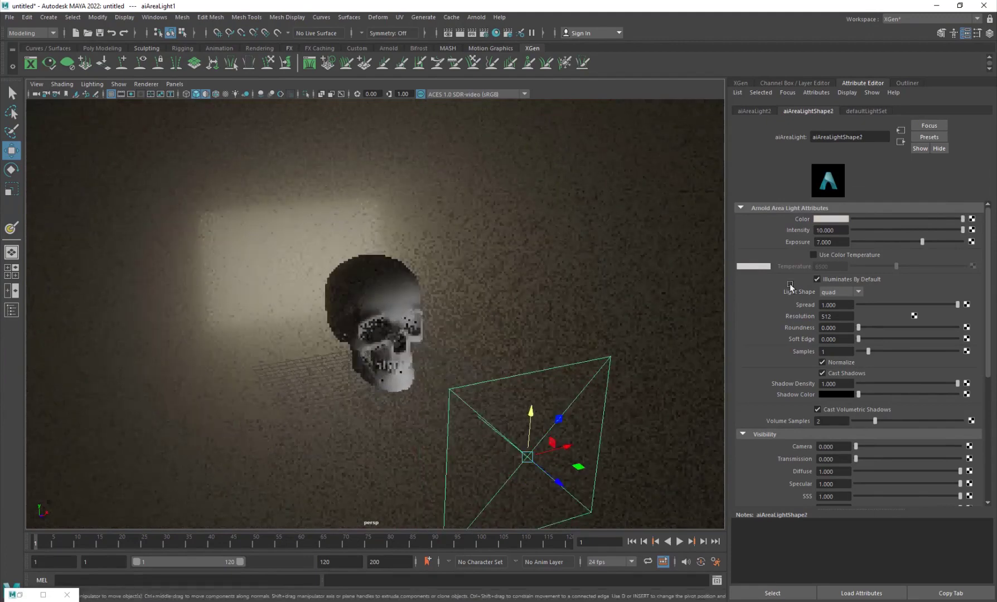
click(840, 220)
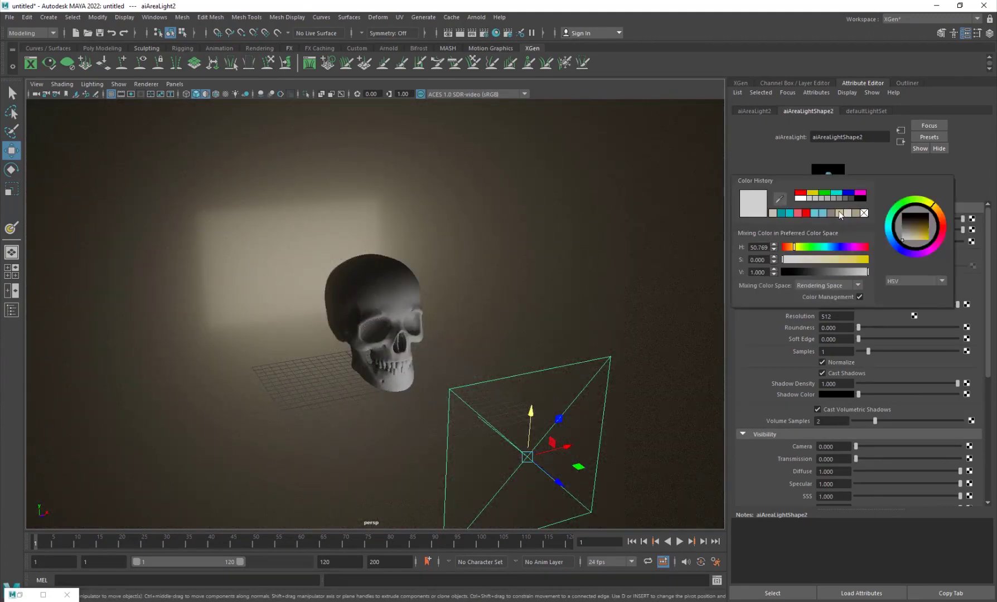
click(834, 213)
click(830, 213)
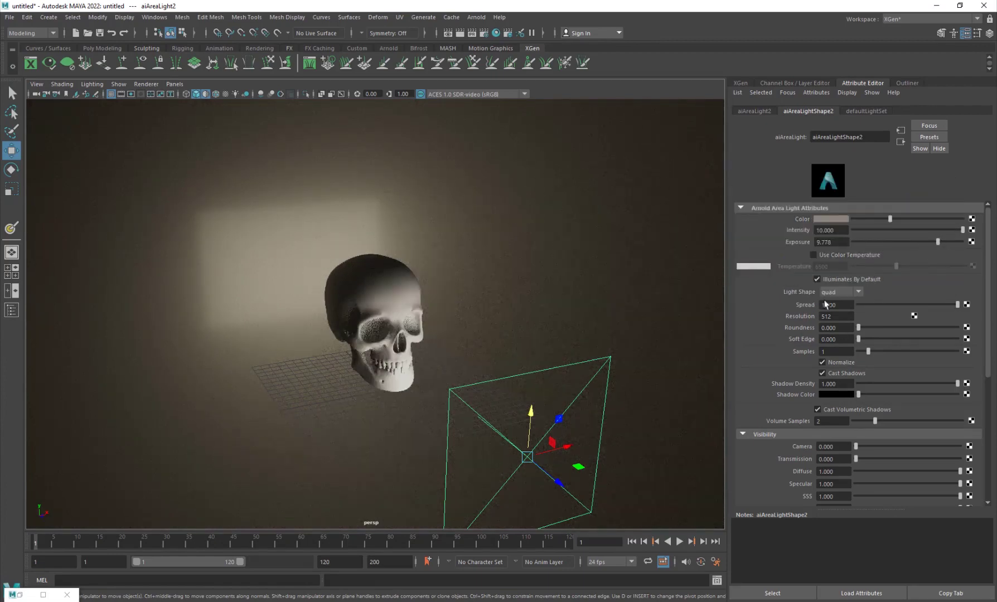
- Shift the front area light along the X axis toward the middle of the skull
drag(568, 456, 537, 446)
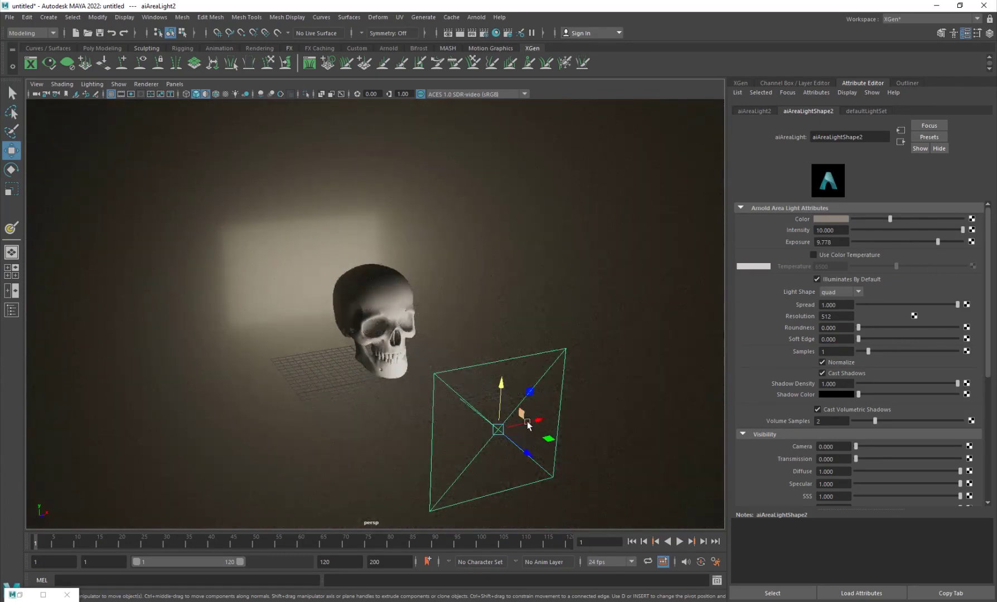
drag(534, 428, 525, 427)
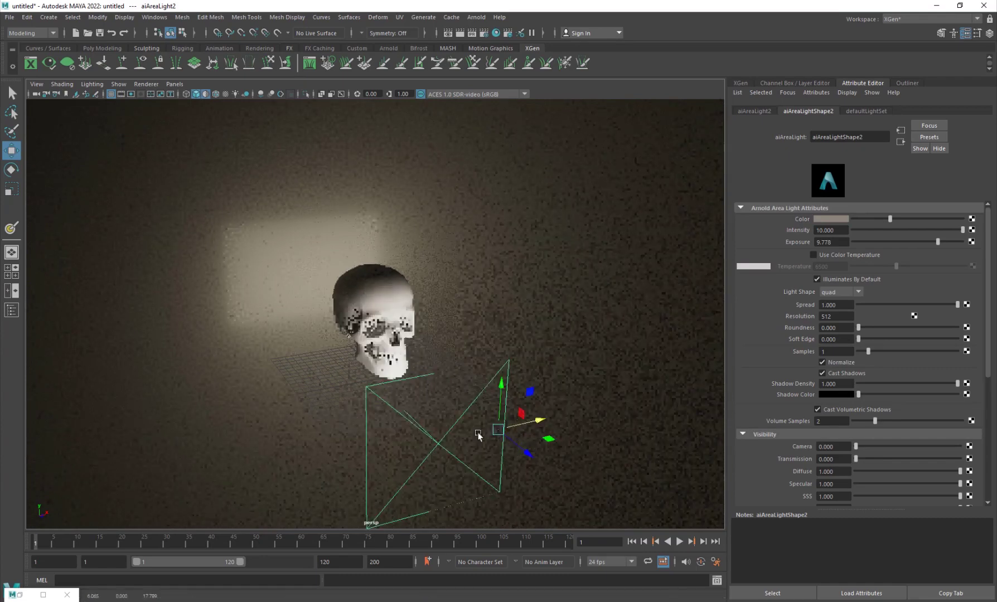
key(ctrl+z)
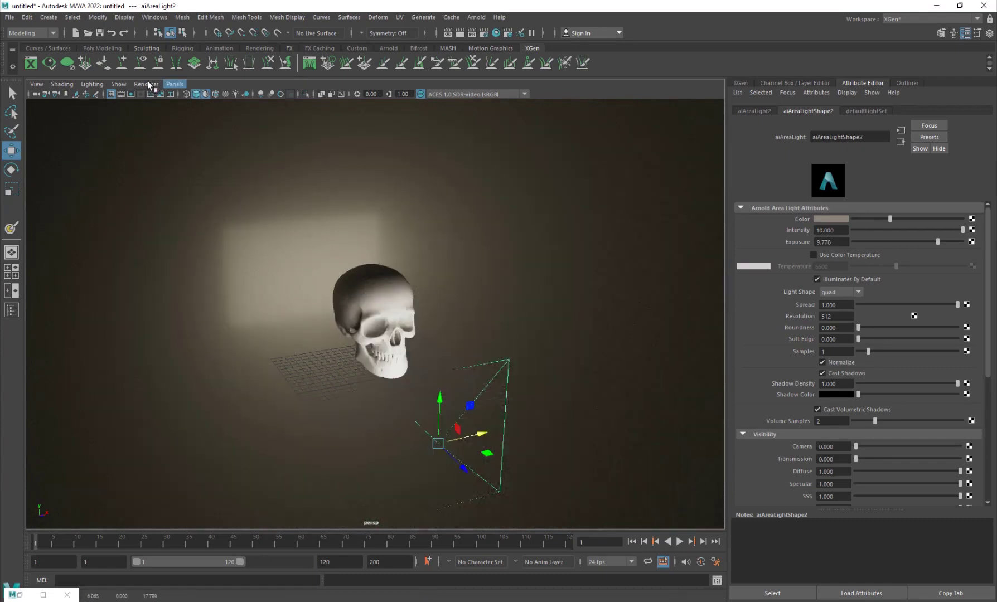
- Return the viewport to its standard renderer and place a duplicate of the front area light at the skull's side, turned to face it
click(146, 84)
click(161, 102)
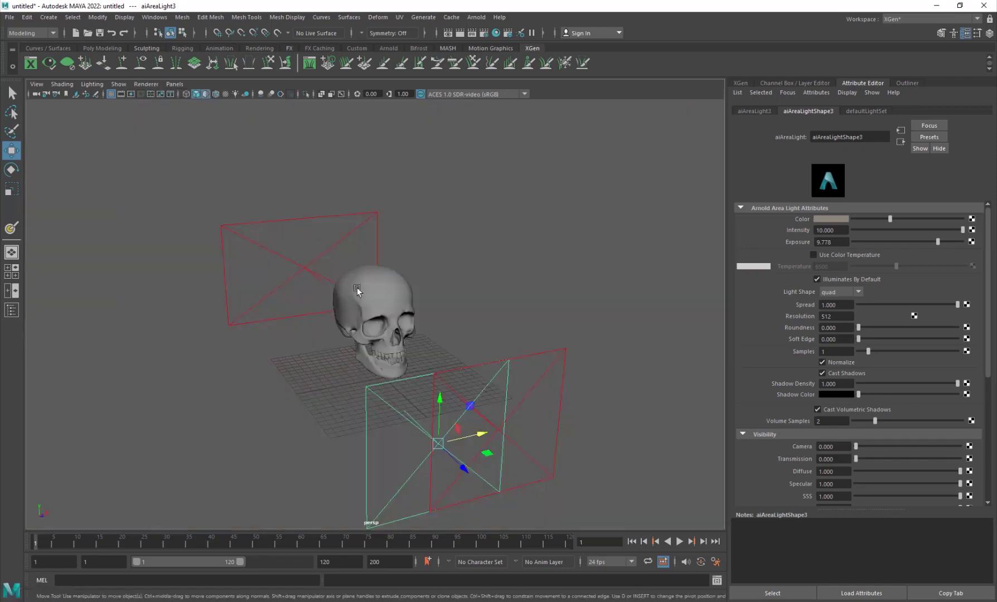
drag(471, 437, 294, 414)
scroll(324, 447, down, 5)
key(e)
key(w)
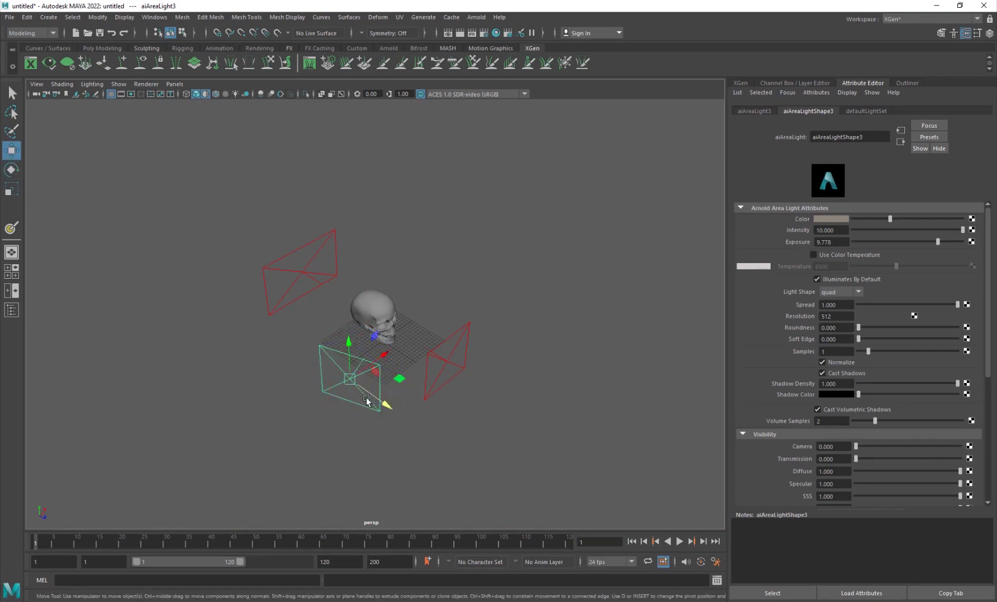
- Duplicate the side area light and place the copy on the opposite side of the skull, rotated to face it
drag(369, 393, 545, 276)
key(ctrl+d)
key(e)
mouse_move(451, 295)
mouse_down()
mouse_move(475, 296)
mouse_move(445, 295)
mouse_move(459, 299)
mouse_up()
key(w)
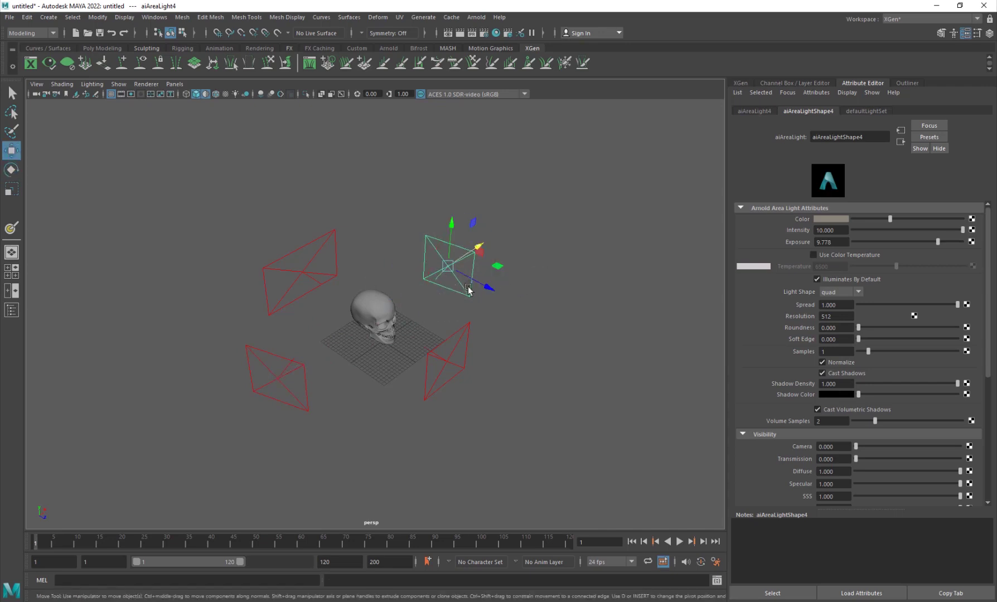
- Duplicate the opposite side light, rotate the copy to point downward, and position it above the skull
mouse_move(470, 251)
mouse_down()
mouse_move(482, 244)
mouse_move(477, 95)
mouse_move(482, 121)
mouse_move(468, 178)
mouse_up()
key(ctrl+d)
key(e)
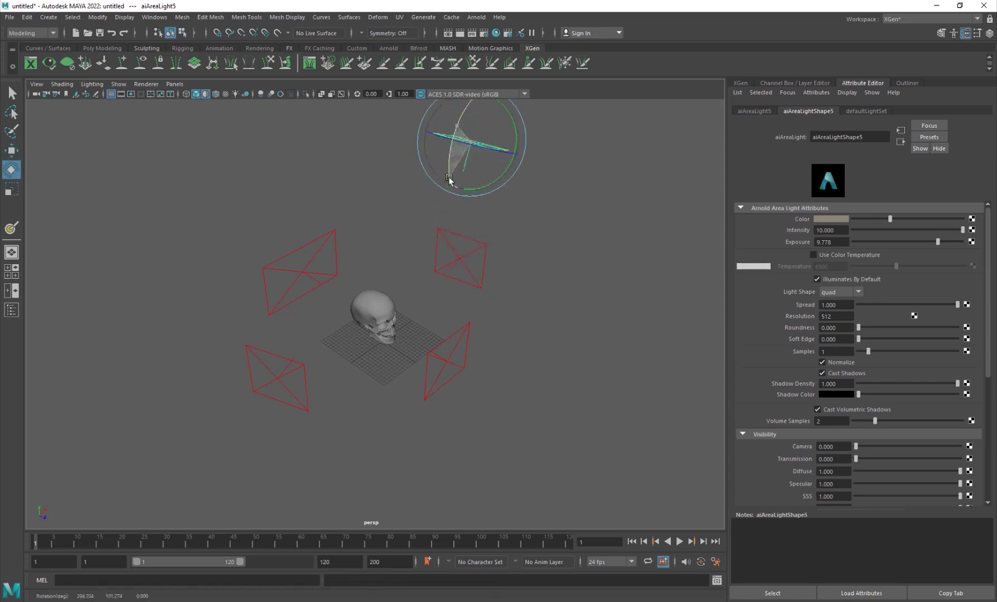
key(w)
drag(494, 126, 355, 199)
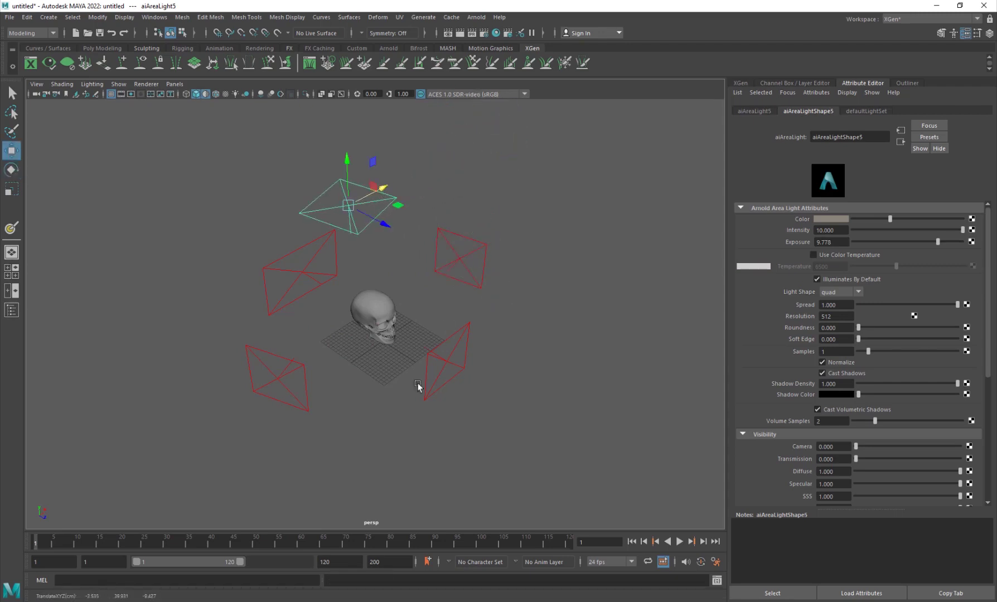
- Frame the skull from the front and preview the new lighting with an Arnold viewport render
alt+drag(418, 387, 352, 355)
scroll(343, 313, up, 5)
scroll(375, 350, up, 3)
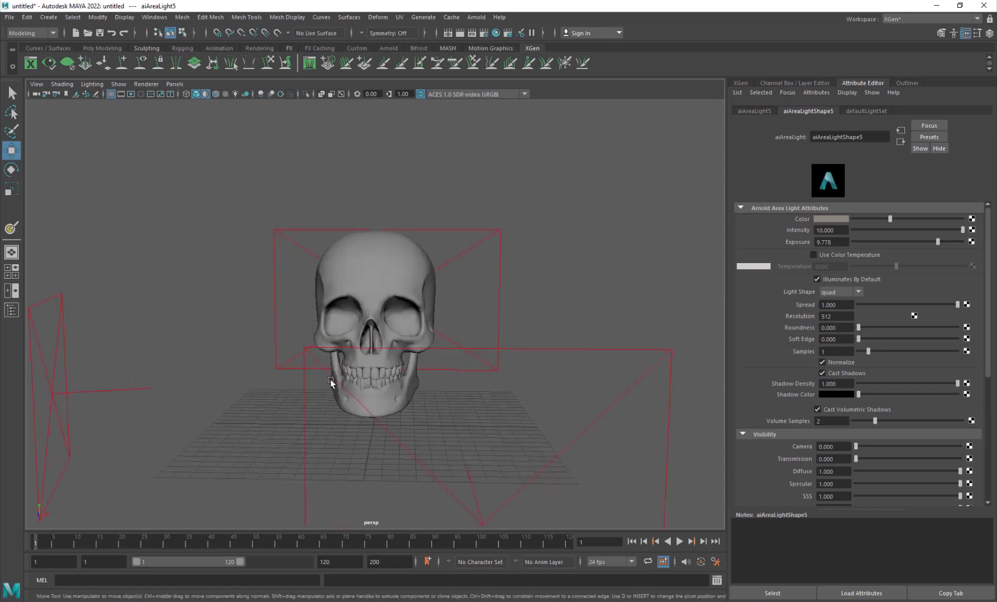
click(146, 83)
click(162, 114)
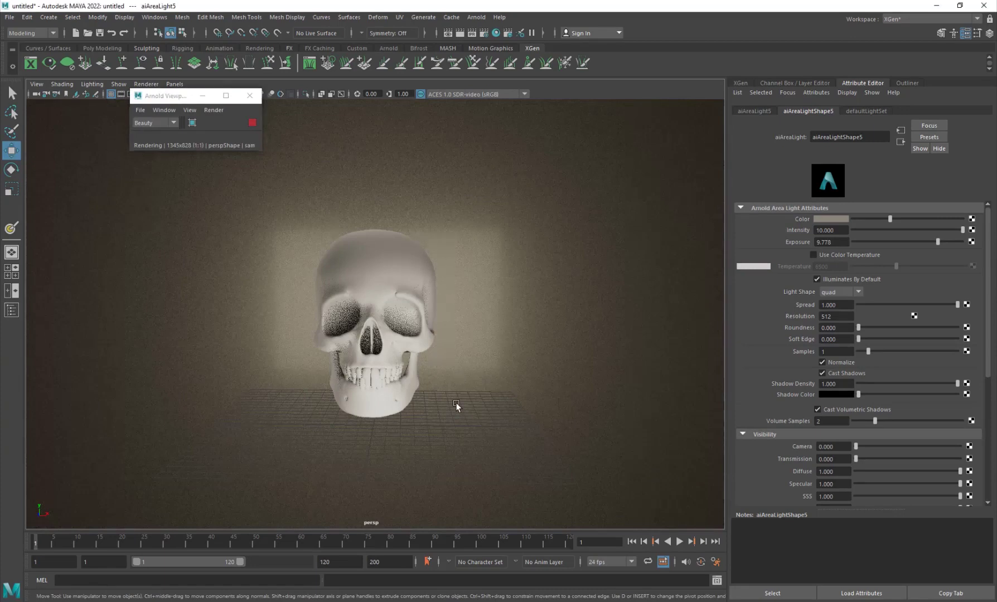
scroll(401, 355, up, 2)
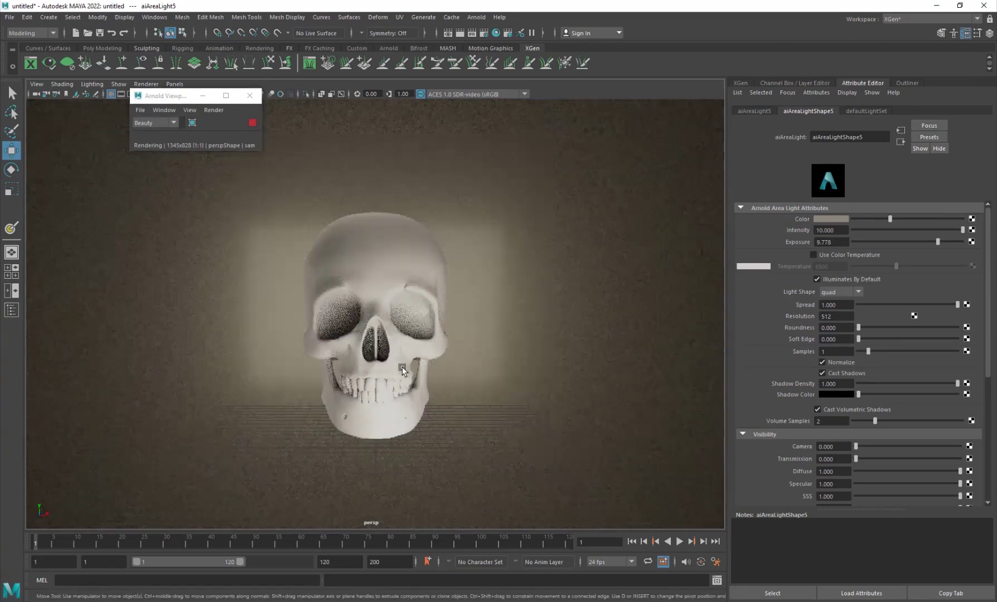
scroll(402, 365, up, 2)
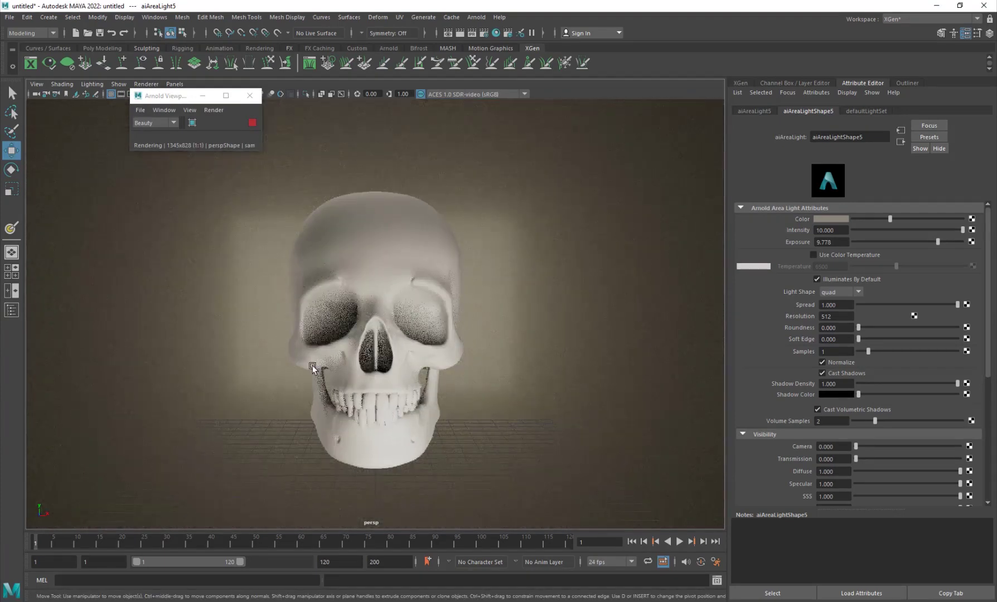
- Assign a new Arnold aiStandardSurface material to the skull
click(392, 246)
right_click(396, 230)
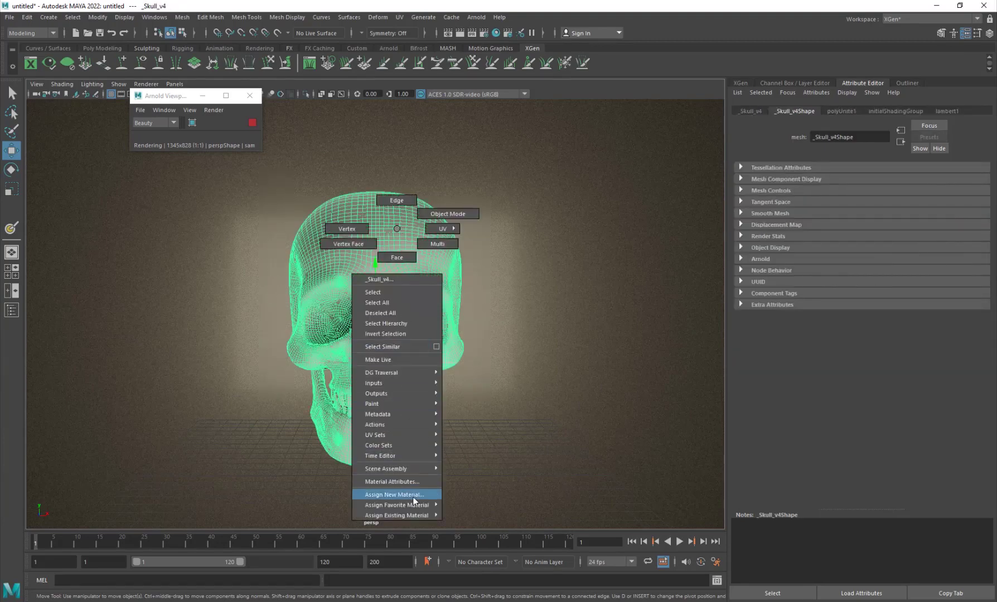
mouse_move(415, 509)
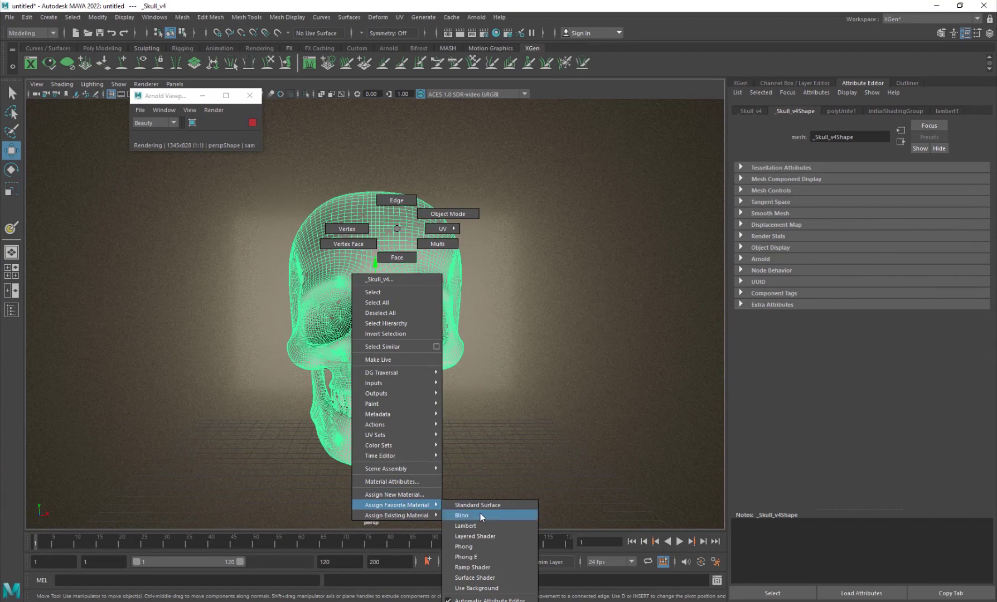
click(409, 496)
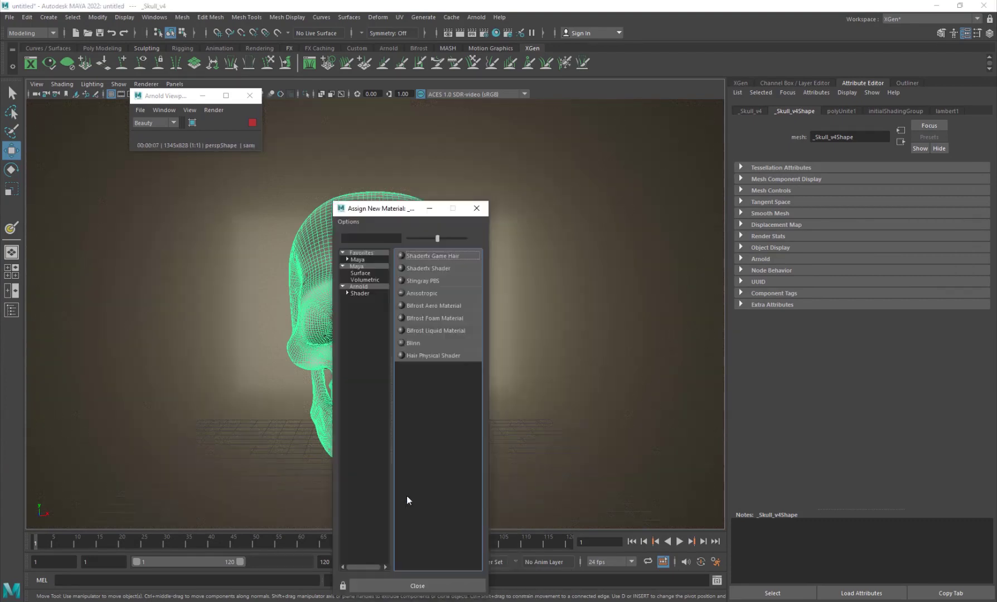
click(359, 294)
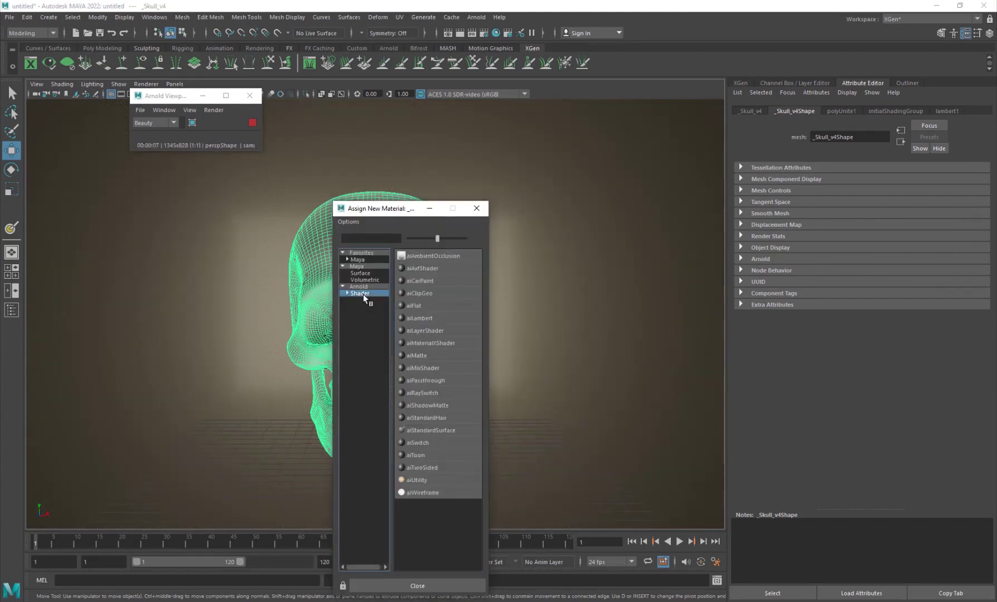
click(435, 430)
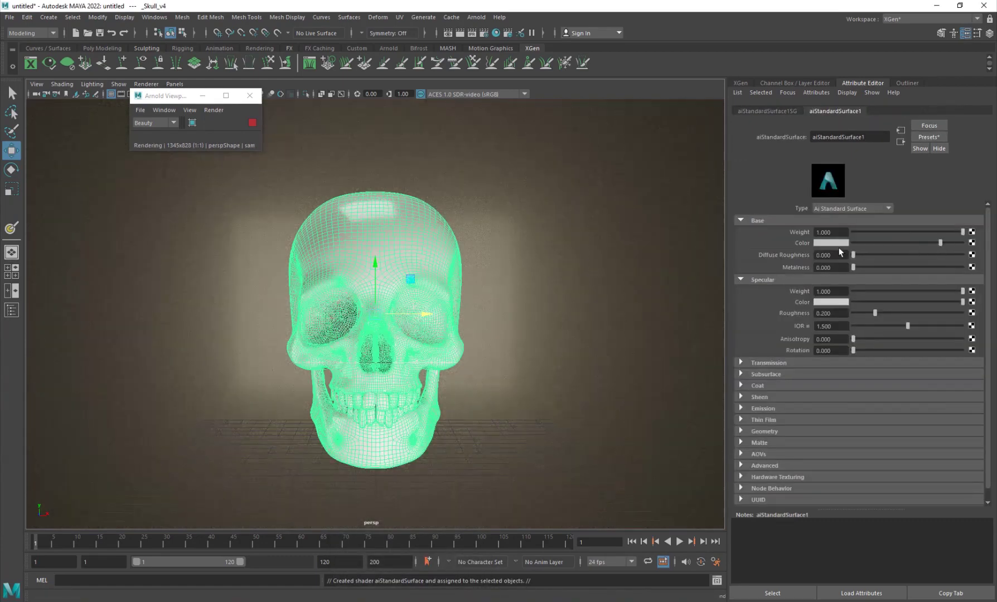
- Give the skull material a warm beige base colour with hue 50.769, saturation about 0.365 and value 0.8
click(837, 242)
click(839, 234)
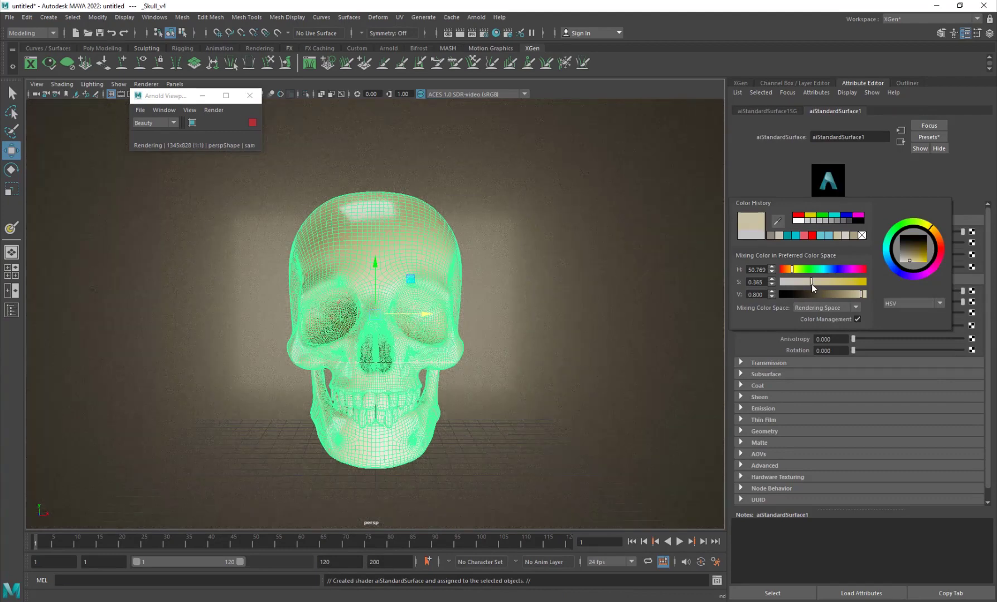
click(606, 315)
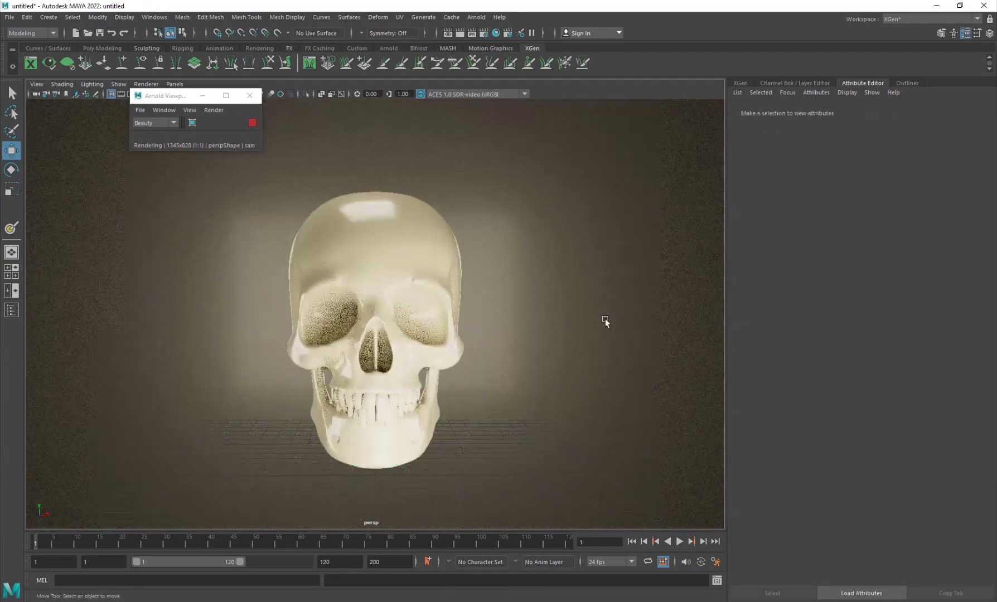
- Set the skull material's specular roughness to about 0.498
click(408, 260)
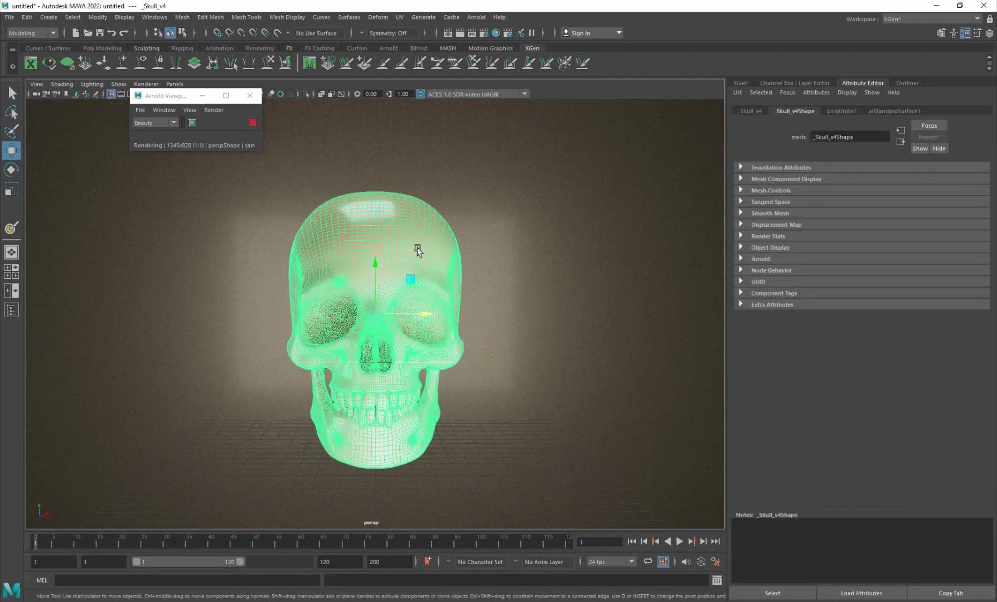
right_drag(419, 247, 432, 496)
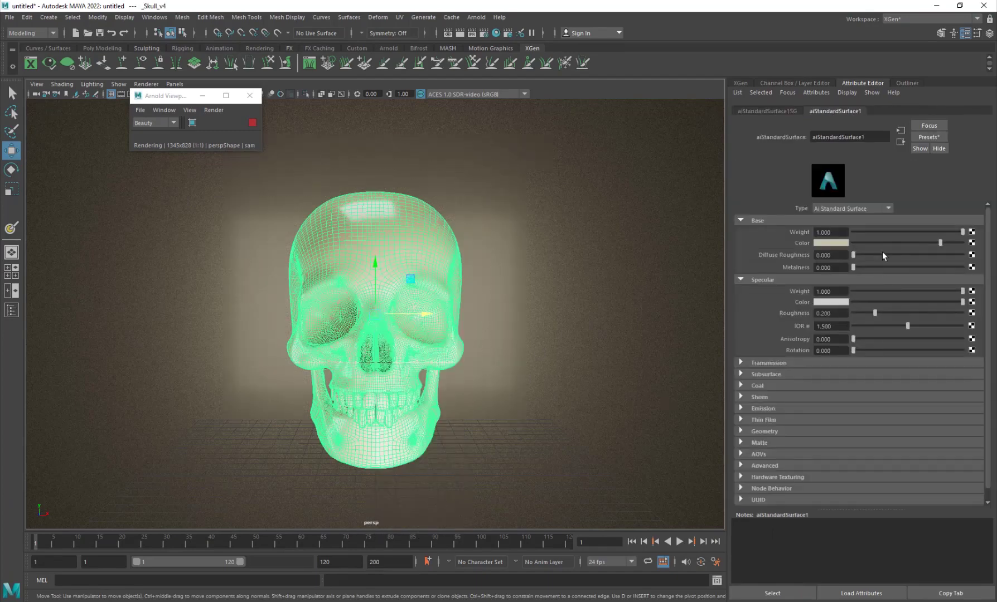
click(906, 314)
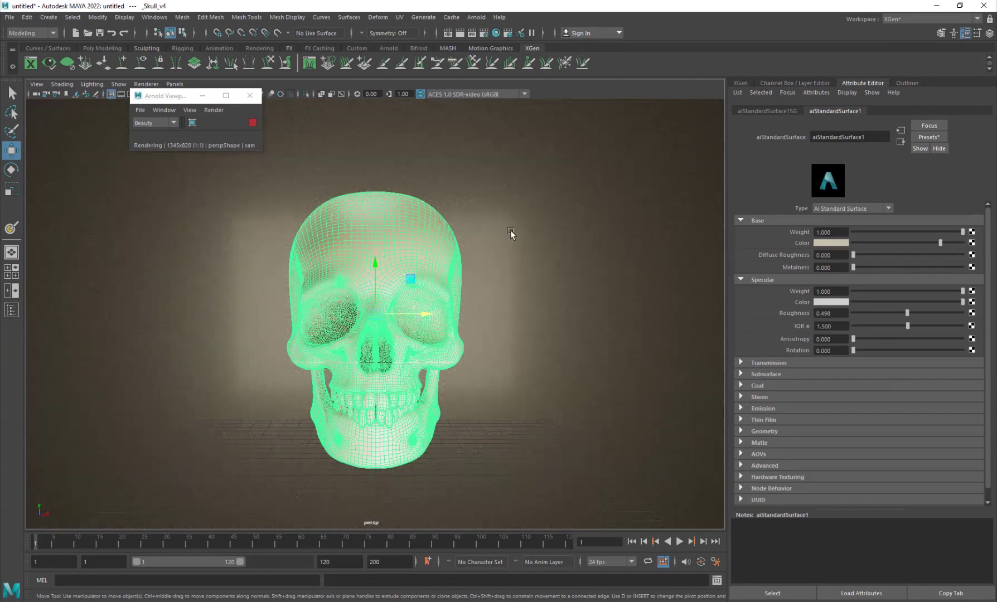
click(531, 225)
- Set the skull material's specular weight to about 0.263 and darken its beige base colour
click(402, 234)
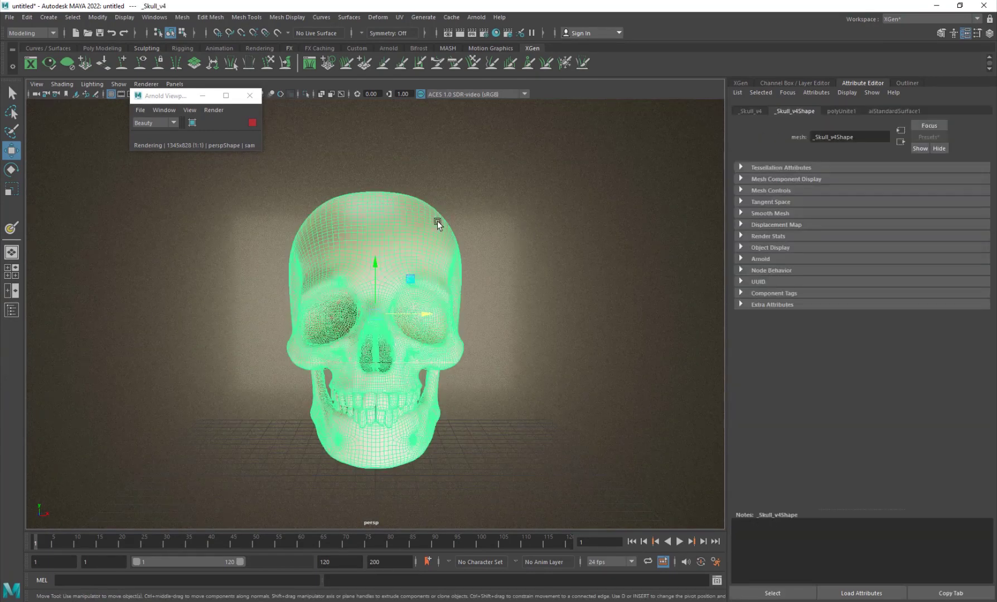
right_drag(437, 221, 466, 475)
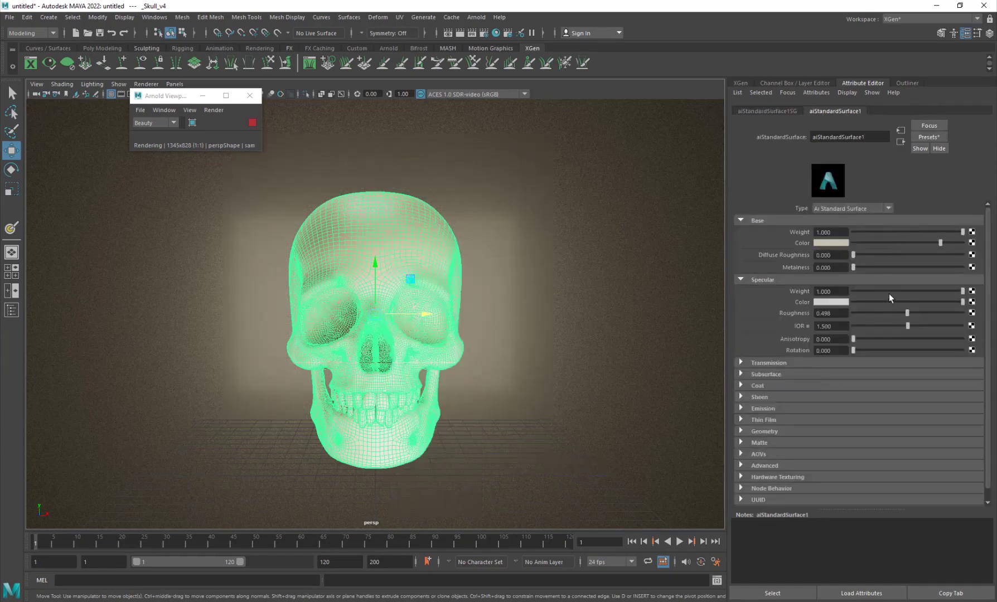
click(881, 291)
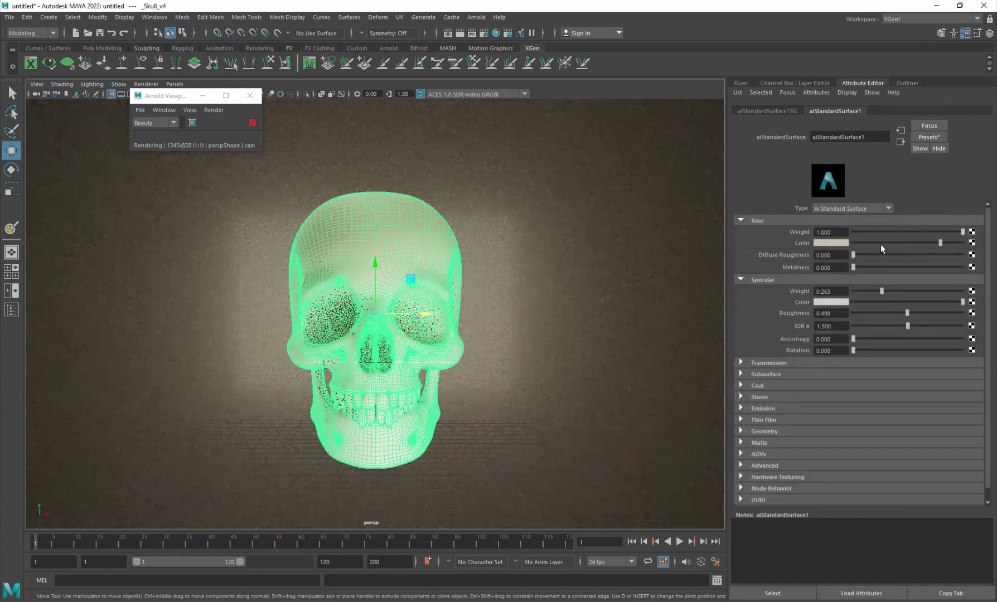
drag(879, 242, 886, 243)
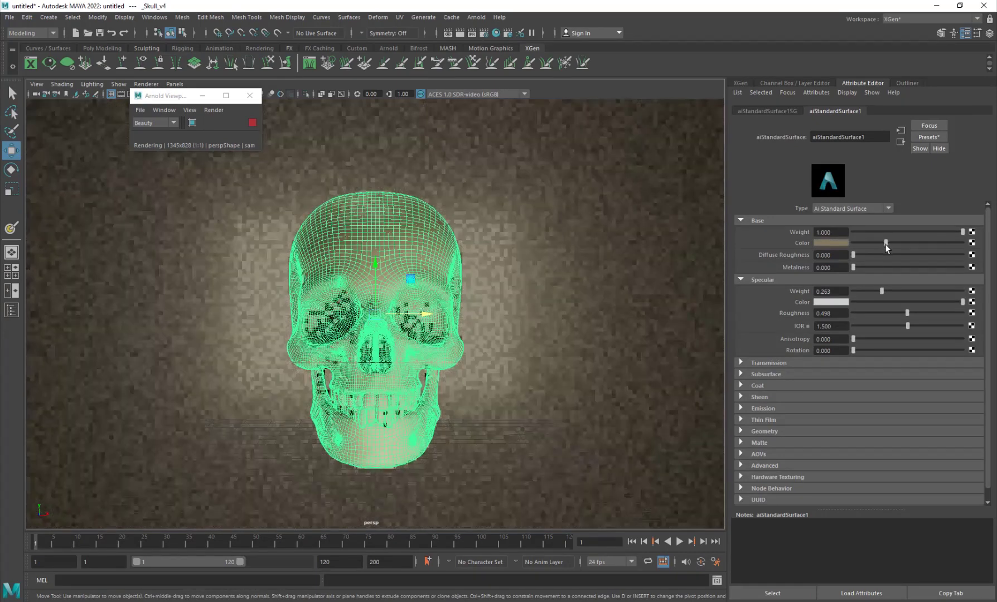
click(665, 299)
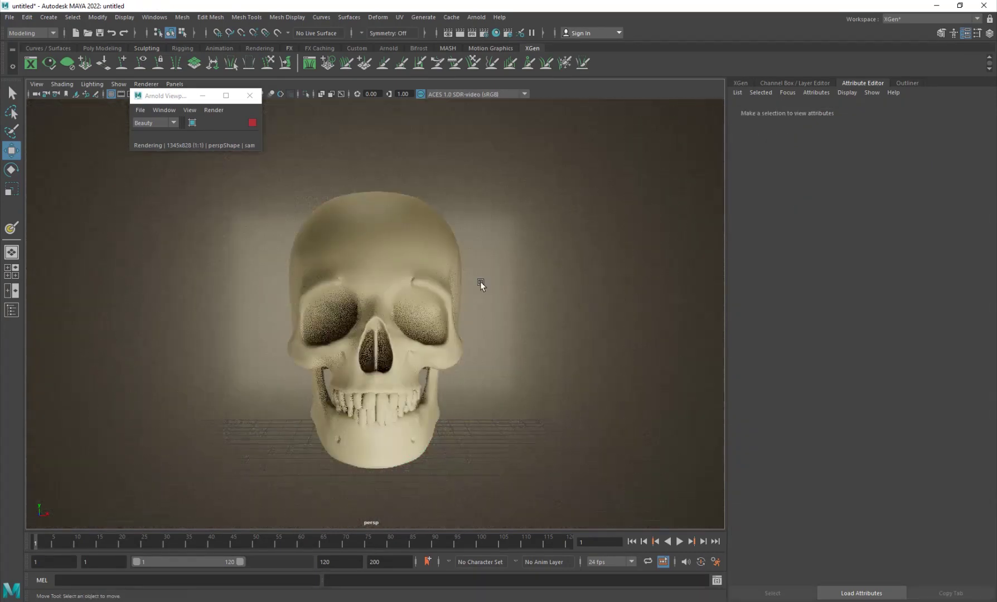
- Set the skull material's specular roughness to about 0.335 and its specular weight to about 0.512
click(411, 248)
right_click(461, 243)
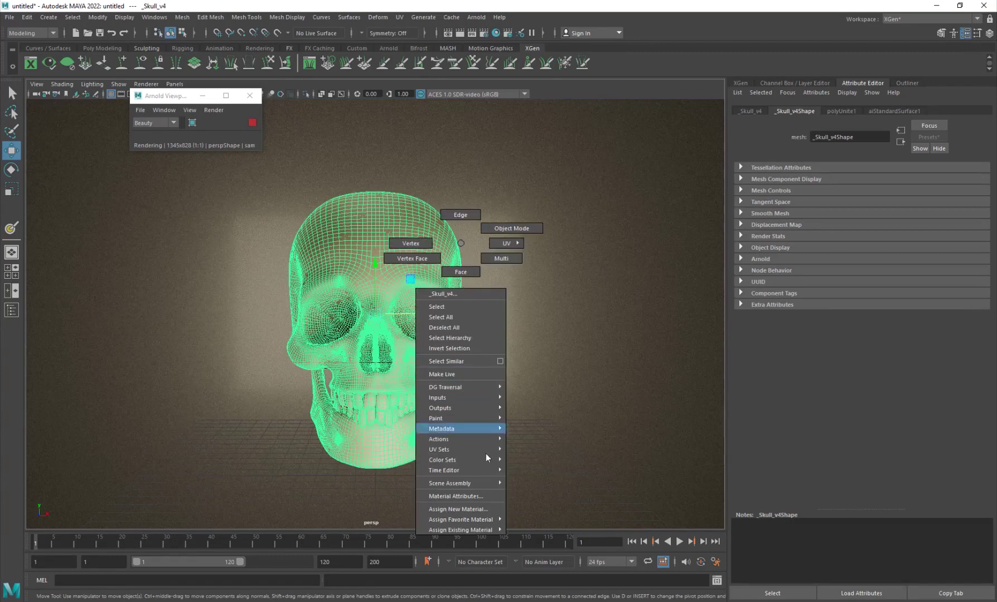
click(485, 497)
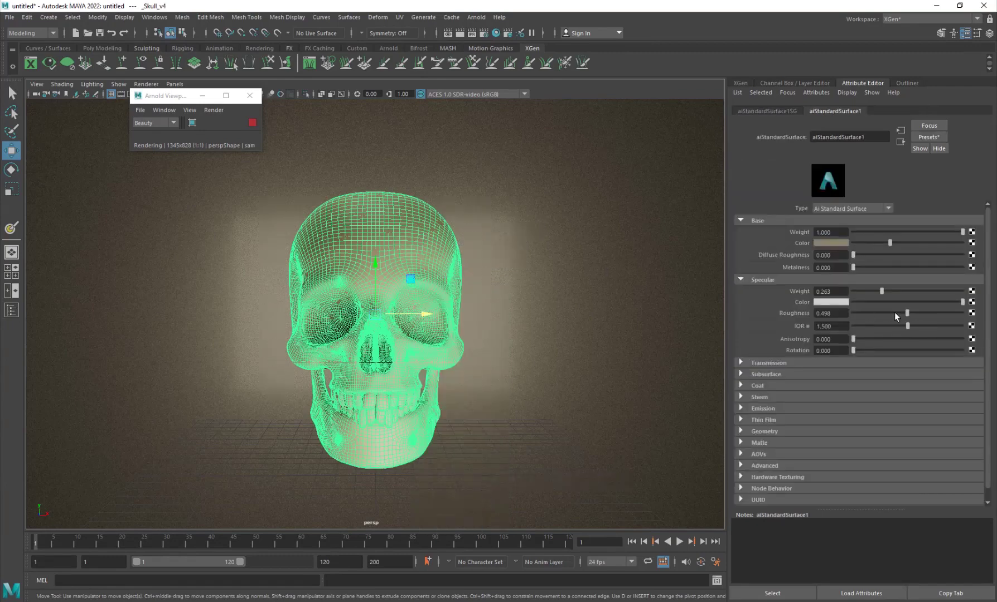
click(889, 312)
click(909, 291)
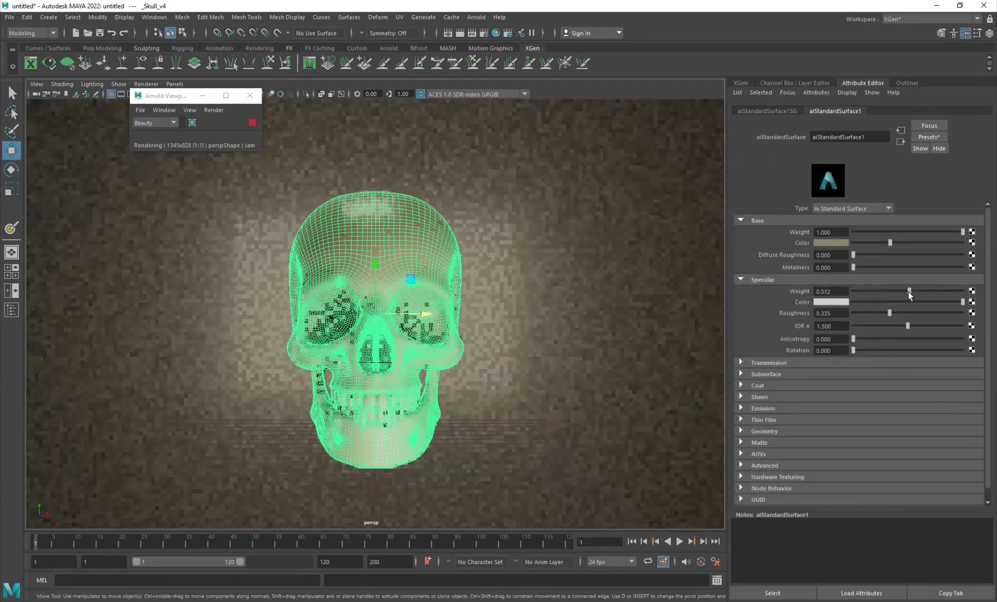
- Deselect the skull, stop the Arnold viewport render and close its render window
click(584, 285)
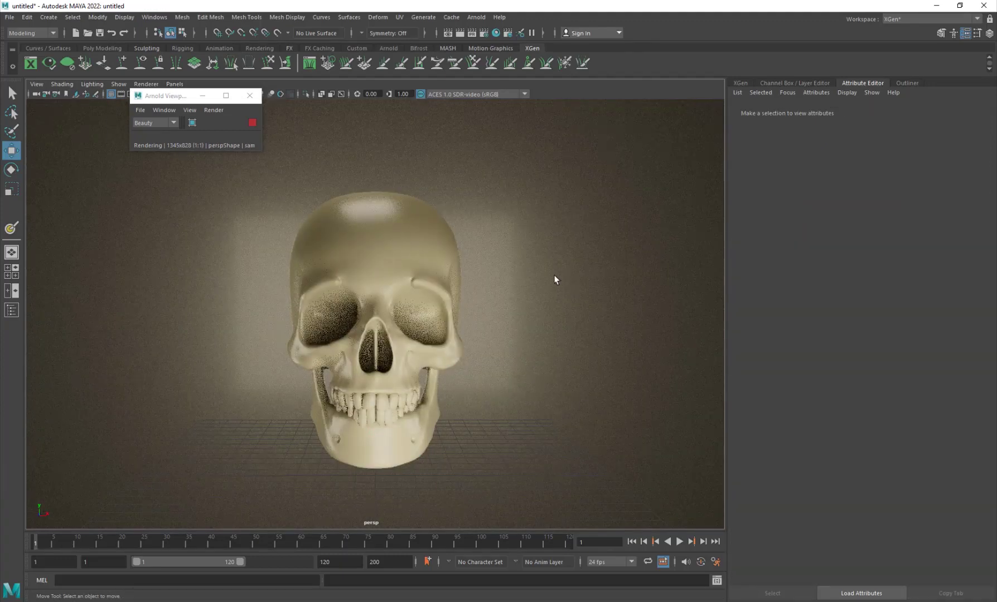
click(251, 123)
click(250, 95)
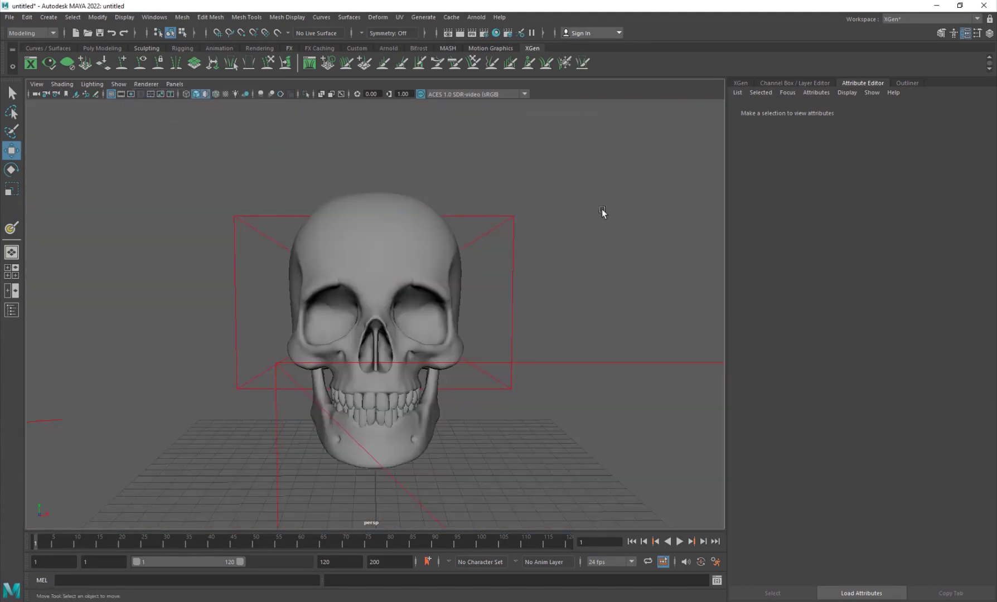
- Select the skull mesh and switch it to face component mode
alt+drag(454, 297, 346, 359)
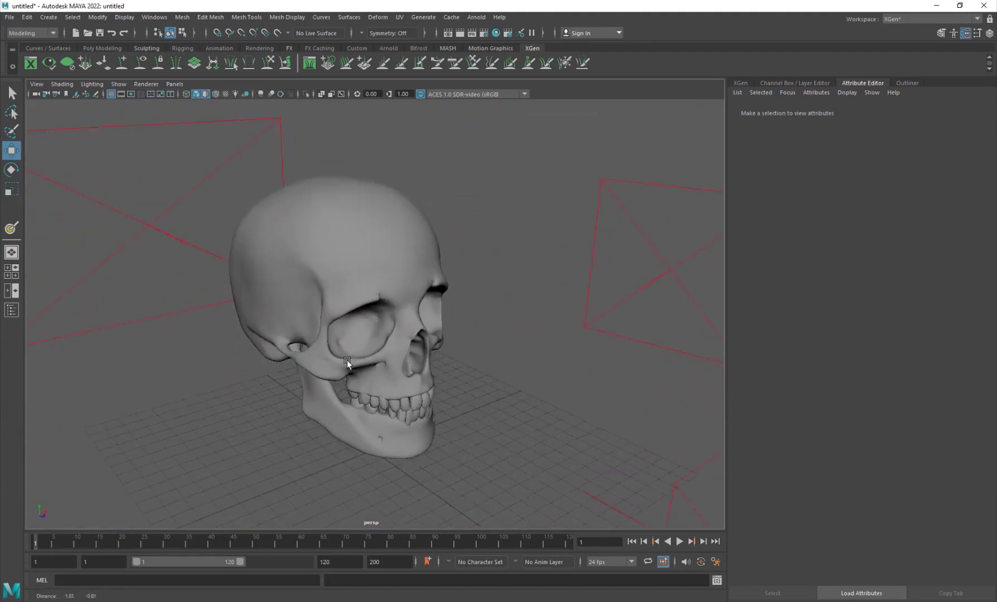
alt+middle_drag(346, 359, 304, 336)
scroll(298, 357, up, 5)
scroll(301, 358, down, 5)
mouse_move(326, 413)
alt+mouse_down()
mouse_move(296, 413)
mouse_move(325, 416)
alt+mouse_up()
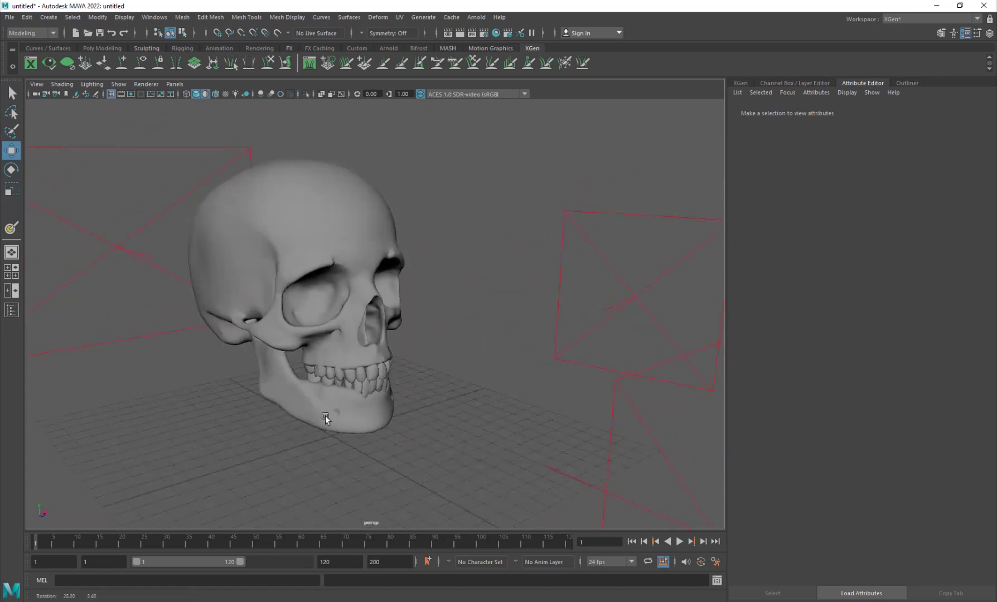
alt+right_drag(324, 415, 335, 360)
alt+drag(336, 361, 440, 391)
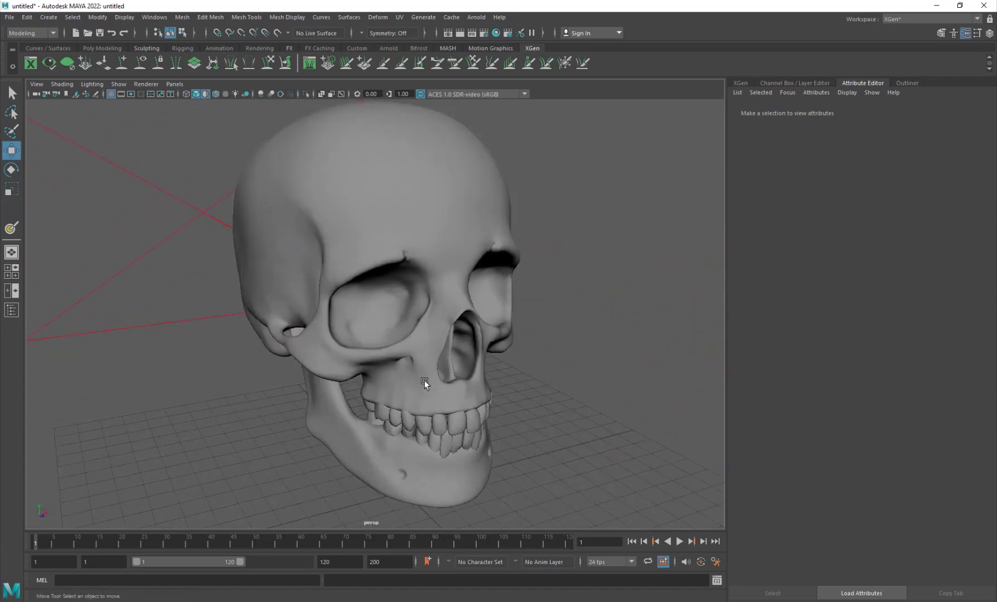
alt+right_drag(391, 363, 390, 389)
click(359, 212)
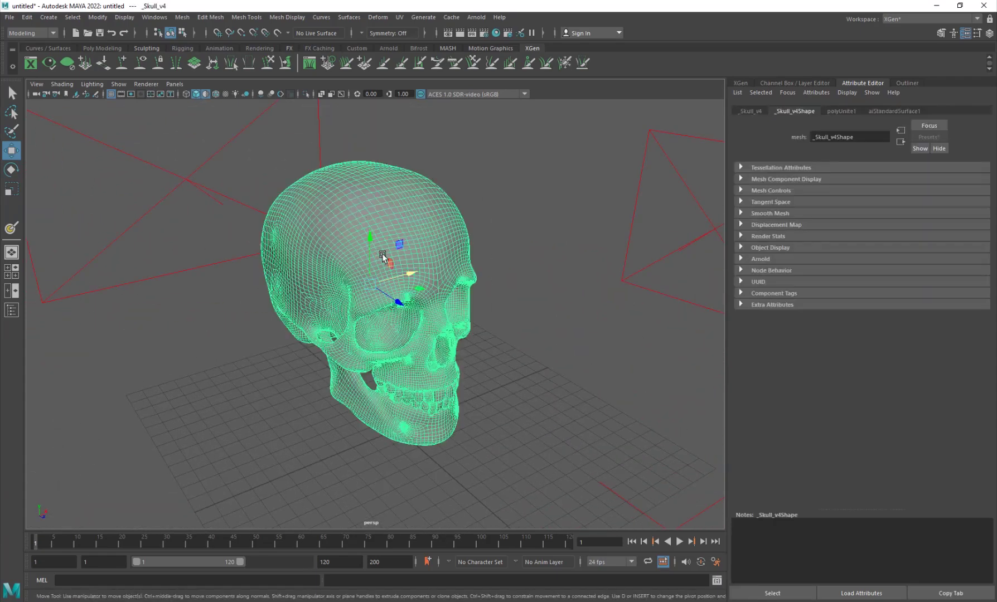
alt+right_drag(382, 255, 367, 239)
alt+middle_drag(422, 226, 400, 283)
mouse_move(260, 311)
alt+mouse_down()
mouse_move(213, 302)
mouse_move(242, 305)
alt+mouse_up()
alt+right_drag(242, 305, 291, 233)
right_drag(413, 191, 408, 220)
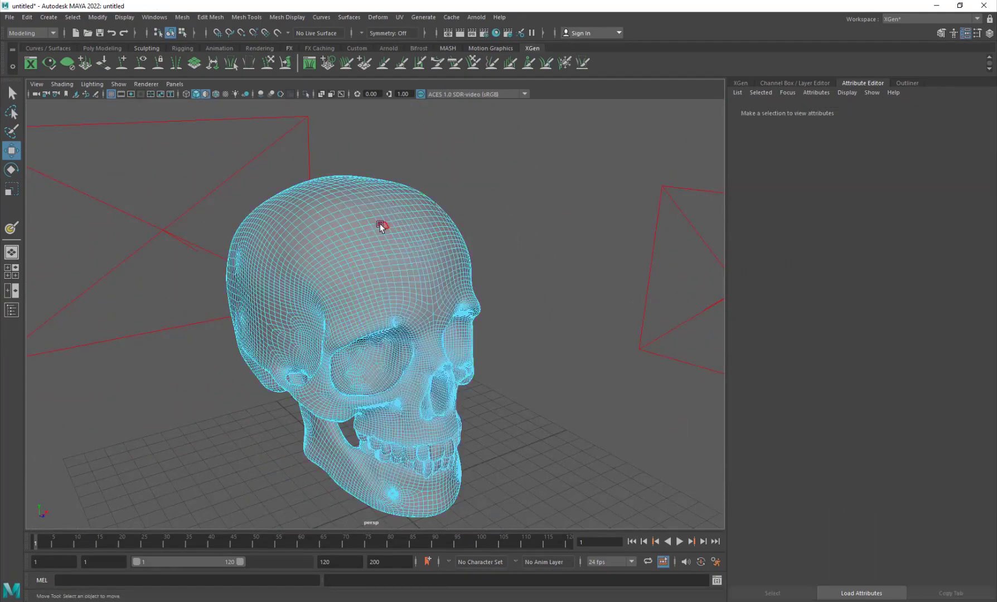
- Paint-select the faces across the forehead and front of the cranium with the Paint Selection tool, undoing the misplaced first strokes
click(12, 113)
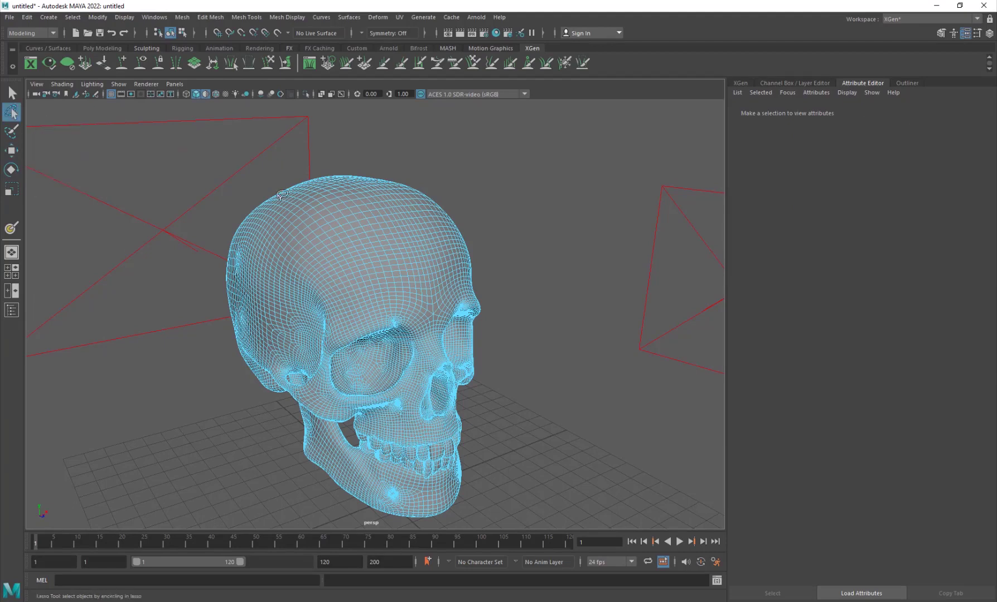
click(12, 131)
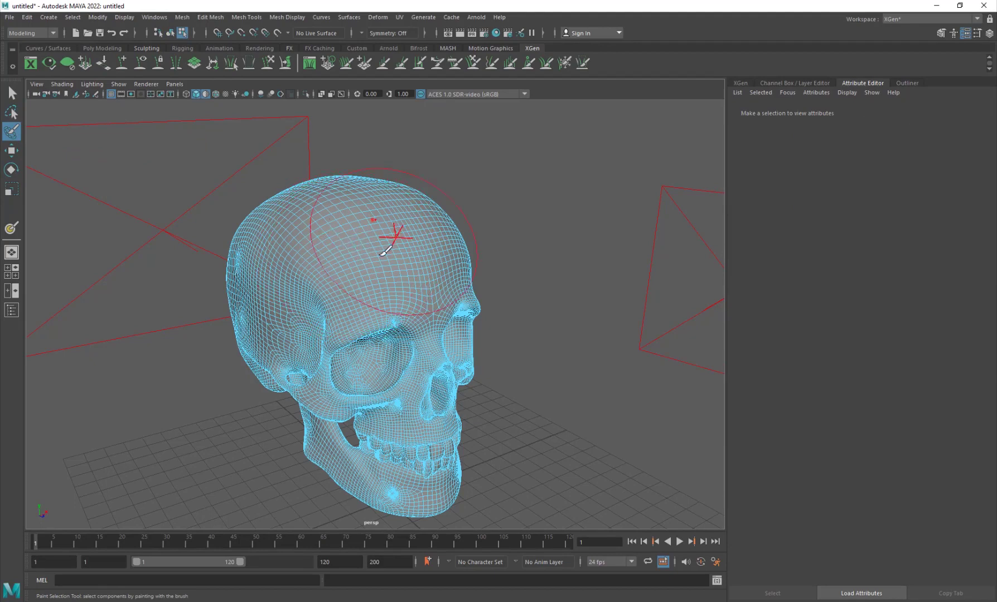
mouse_move(385, 244)
mouse_down()
mouse_move(352, 249)
mouse_move(406, 261)
mouse_move(279, 243)
mouse_move(390, 271)
mouse_move(253, 267)
mouse_move(296, 272)
mouse_move(269, 266)
mouse_up()
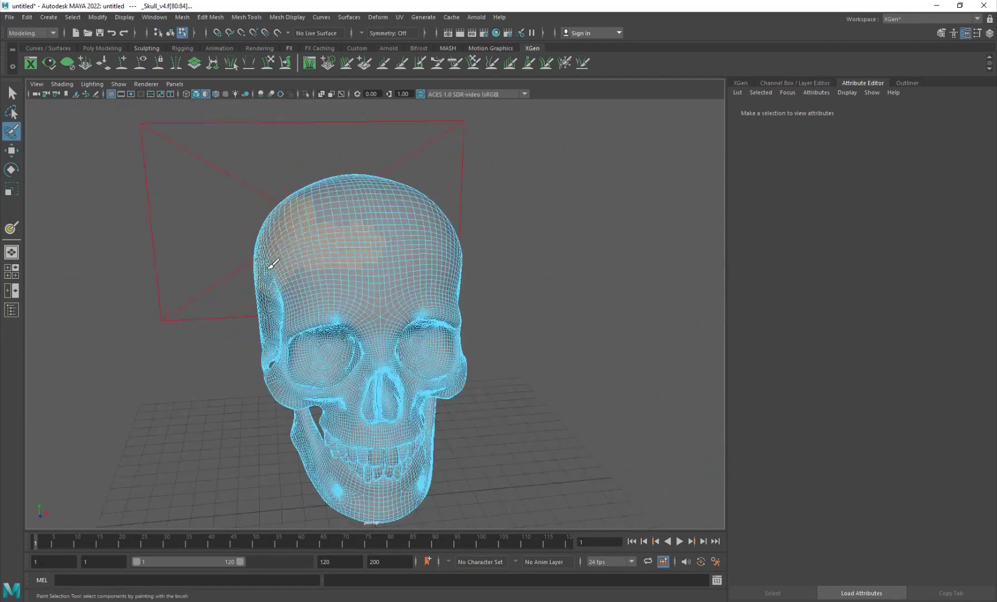
key(ctrl+z)
key(ctrl+z)
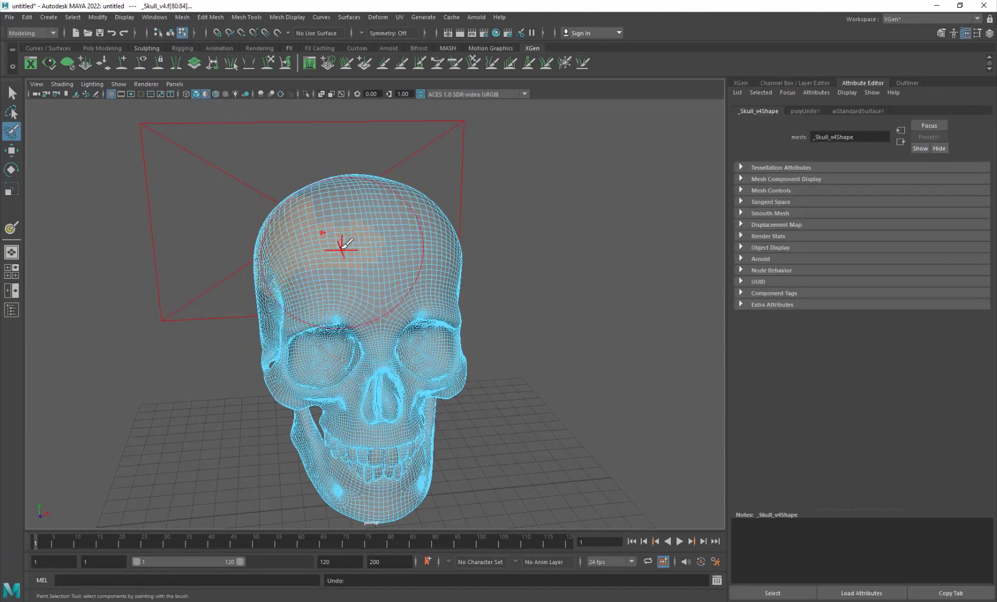
mouse_move(307, 218)
mouse_down()
mouse_move(383, 223)
mouse_move(262, 240)
mouse_move(330, 214)
mouse_up()
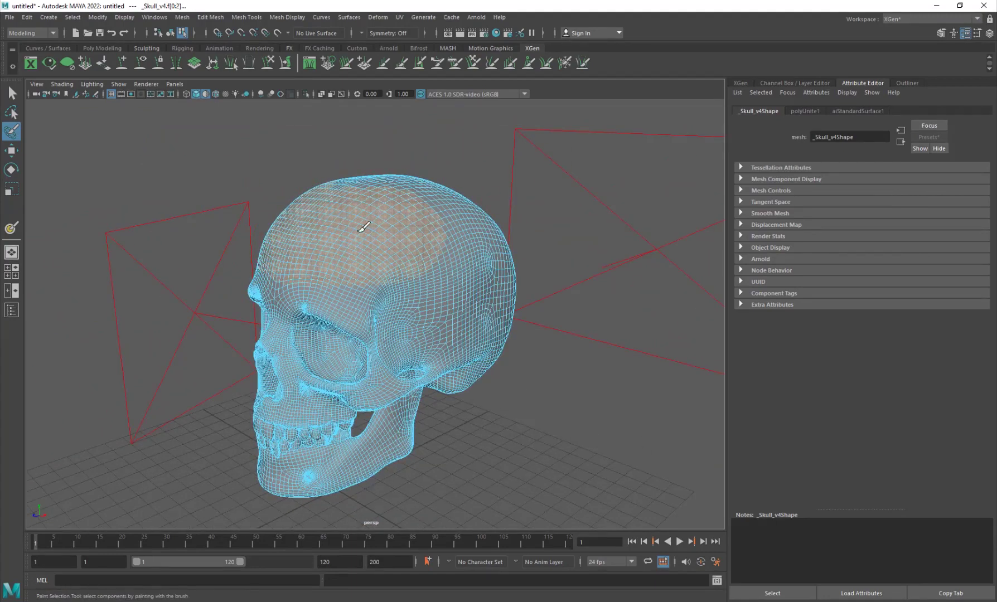
- Extend the painted face selection over the top, sides and back of the cranium
alt+drag(414, 213, 334, 243)
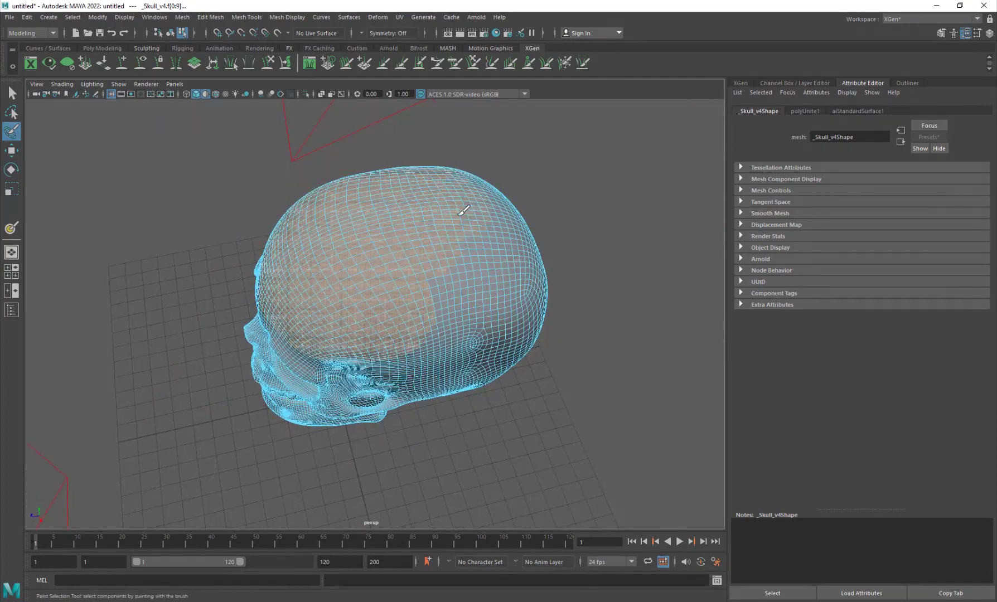
alt+drag(493, 202, 356, 228)
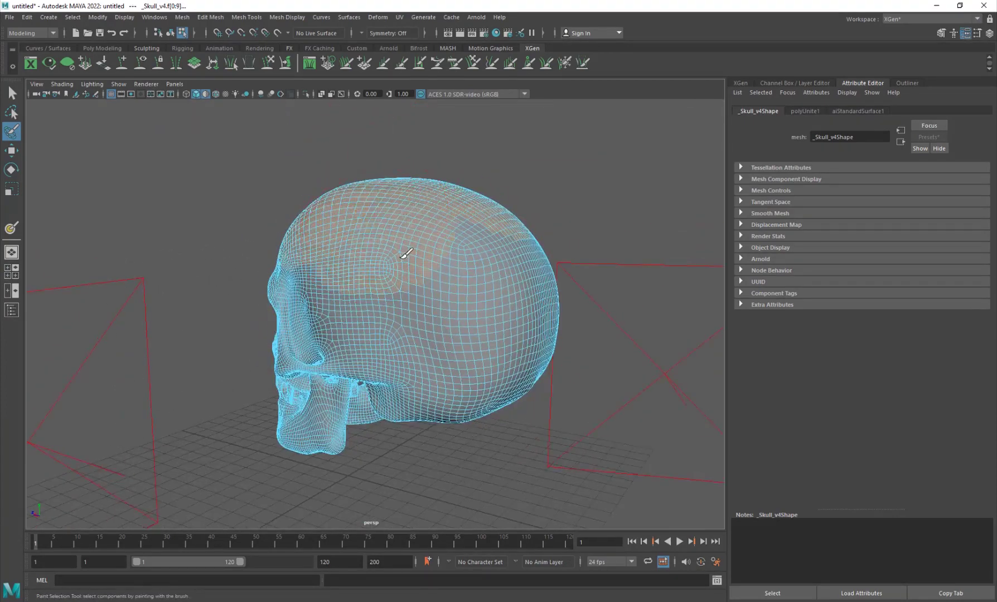
alt+drag(468, 229, 449, 276)
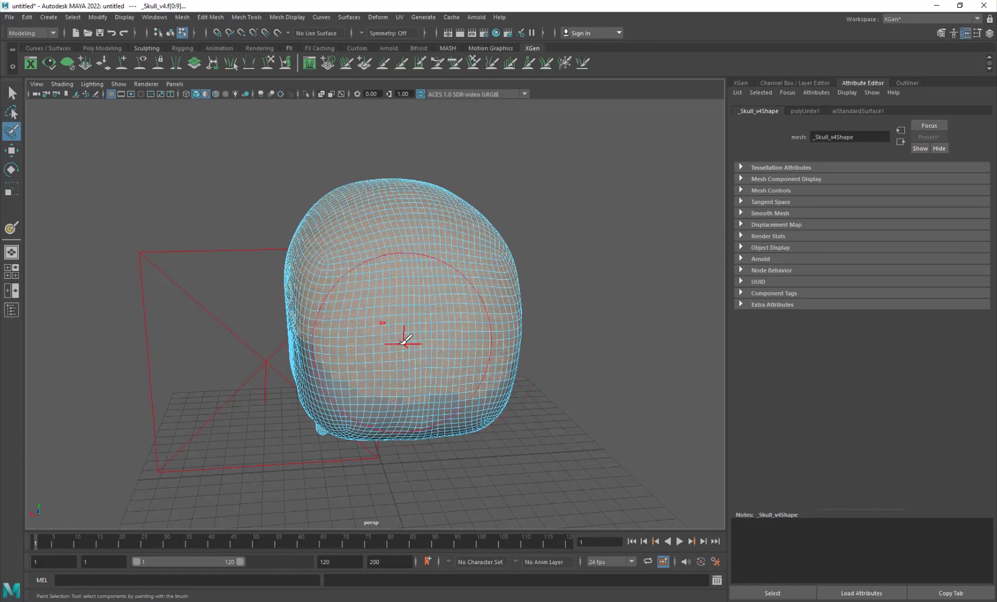
alt+drag(405, 340, 483, 327)
mouse_move(516, 291)
alt+mouse_down()
mouse_move(474, 299)
mouse_move(485, 288)
alt+mouse_up()
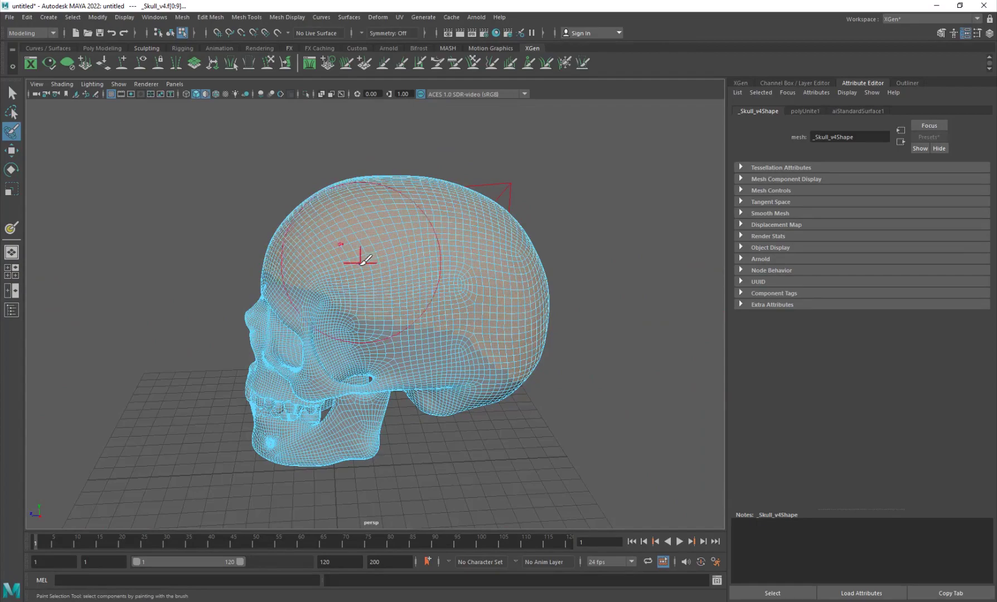
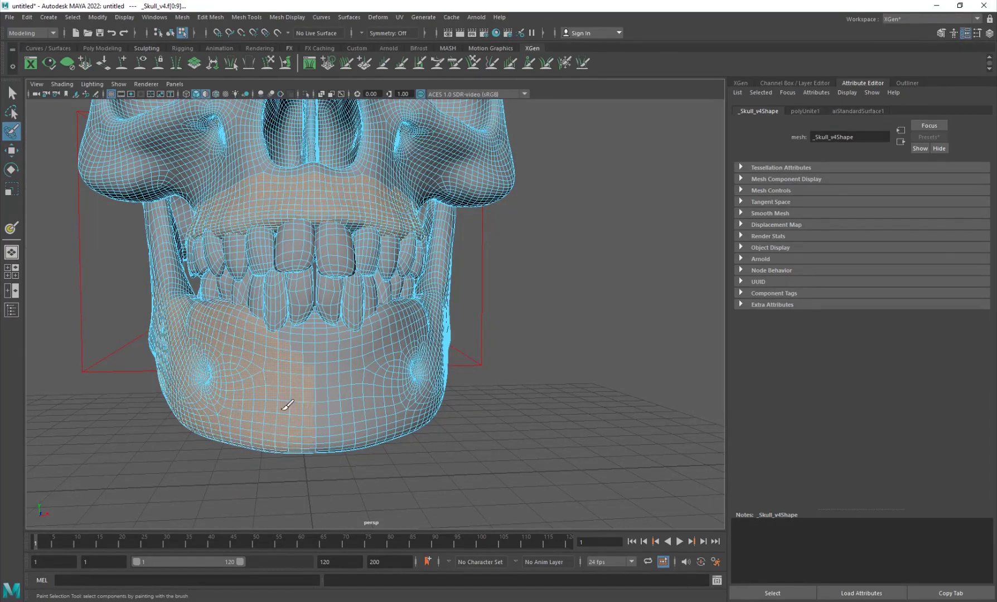
- Complete the painted face selection on the upper jaw above the teeth and on the lower jaw, and leave the painting tool
mouse_move(355, 438)
alt+mouse_down()
mouse_move(241, 435)
mouse_move(244, 369)
mouse_move(296, 328)
mouse_move(315, 404)
mouse_move(340, 357)
mouse_move(322, 421)
mouse_move(385, 324)
mouse_move(373, 323)
mouse_move(446, 326)
mouse_move(431, 305)
mouse_move(381, 351)
mouse_move(354, 352)
mouse_move(369, 355)
alt+mouse_up()
scroll(372, 353, down, 5)
key(w)
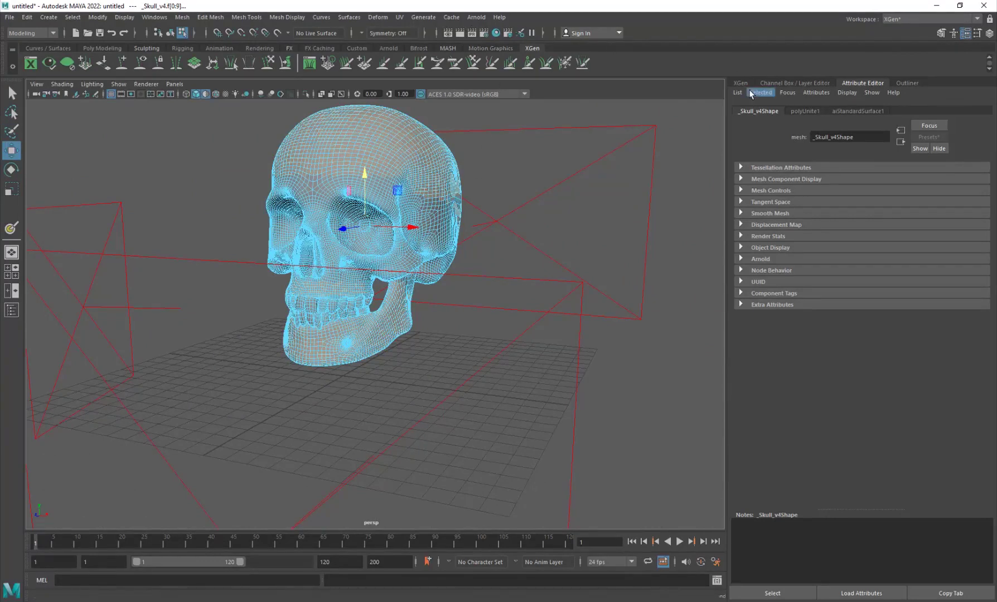
- Create an XGen description named Abstract in new collection collection5, using splines generated randomly across the surface and controlled by placing and shaping guides
click(898, 19)
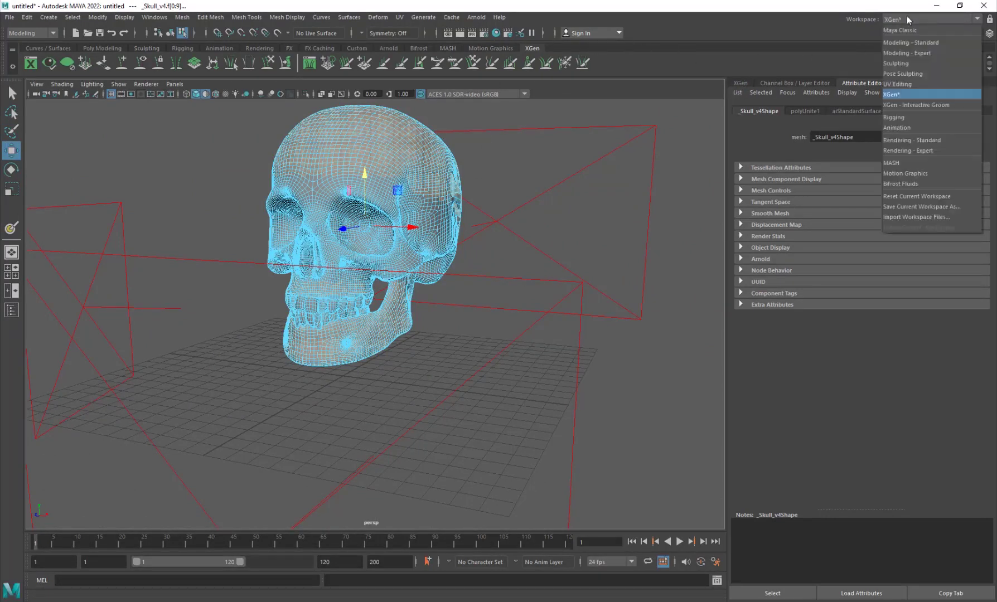
click(898, 95)
click(741, 83)
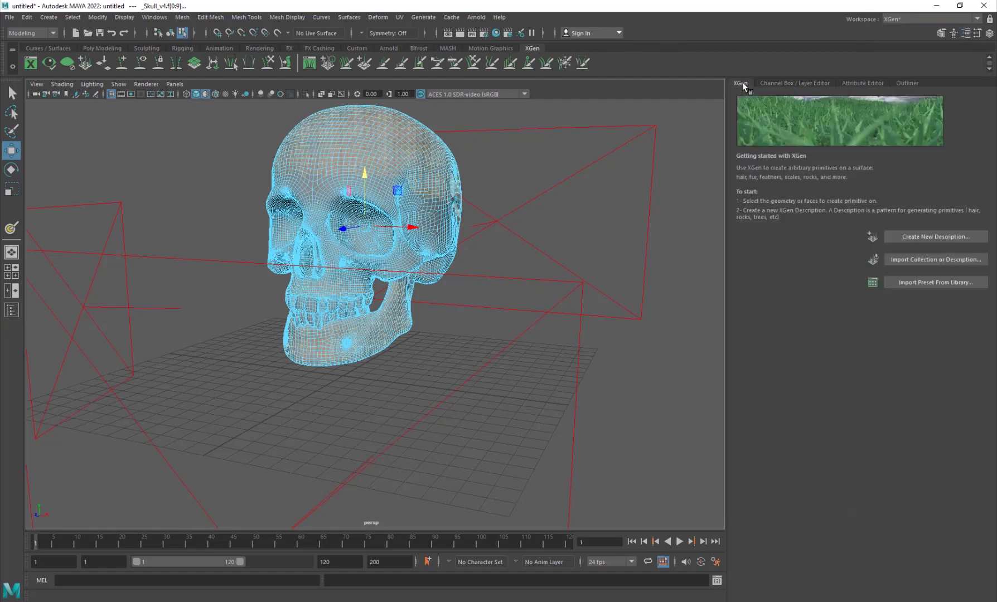
click(924, 232)
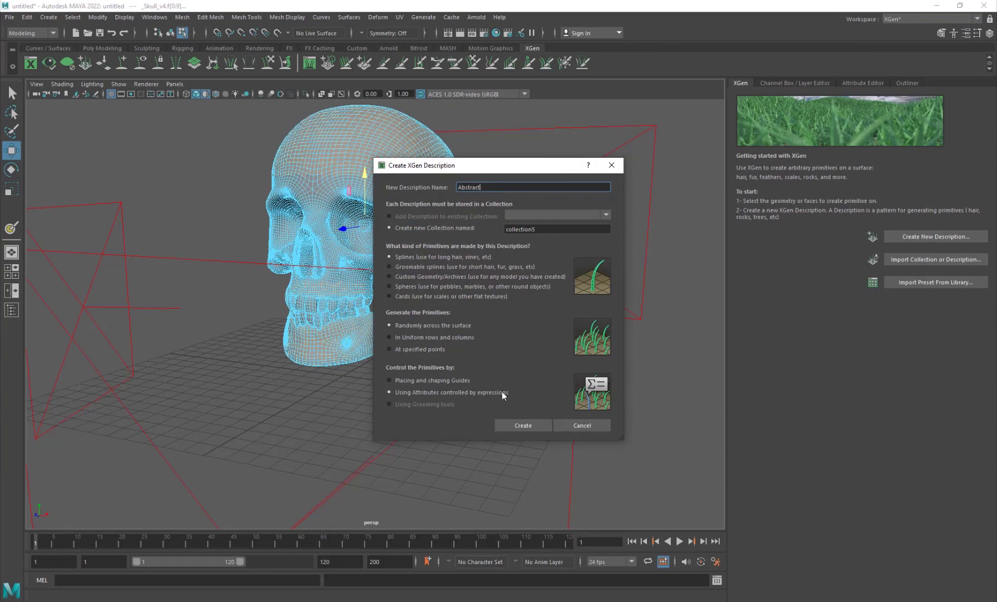
click(444, 381)
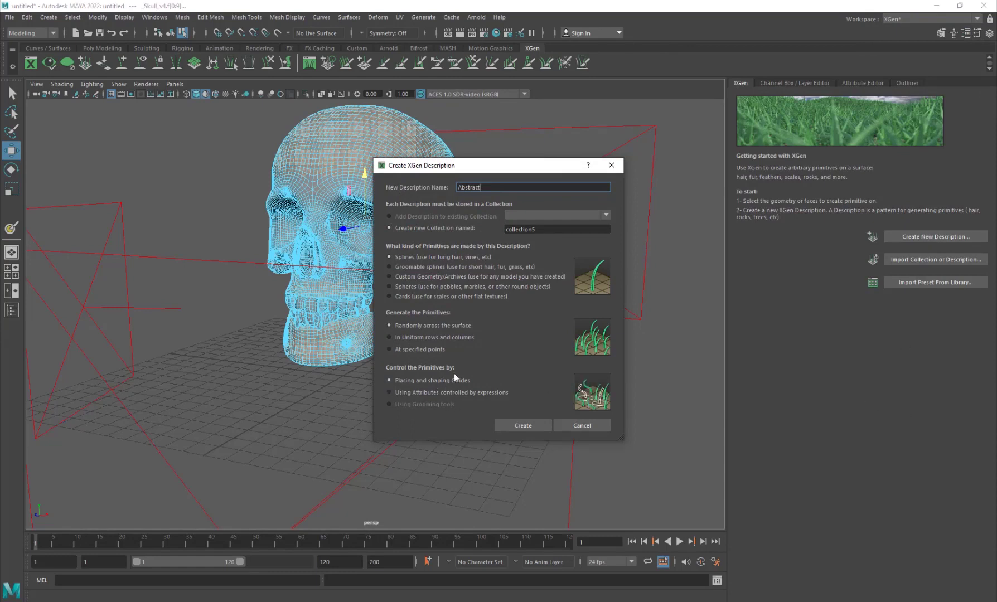
click(523, 425)
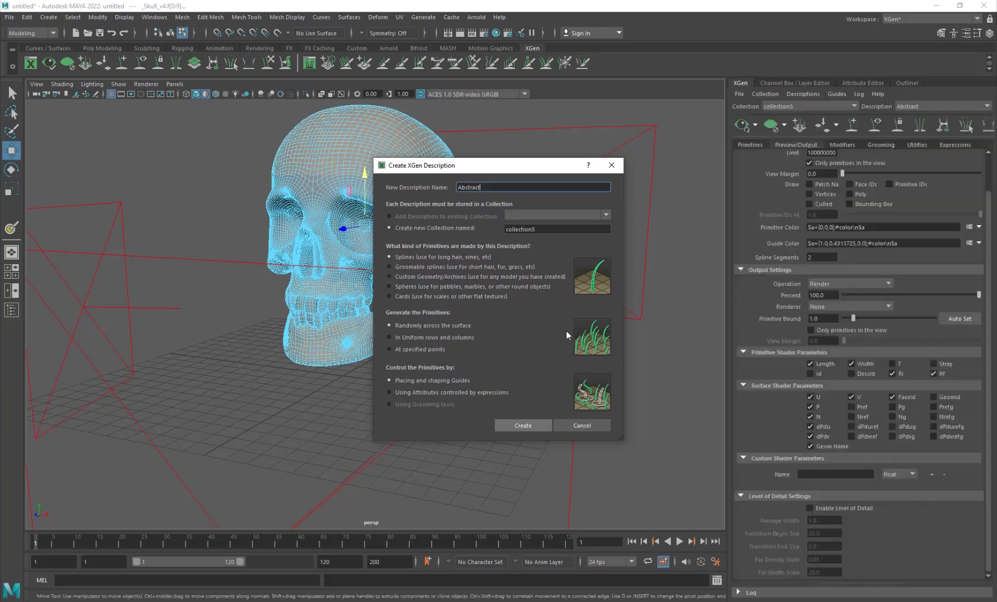
- Return the skull to object mode and deselect it
right_drag(397, 216, 454, 201)
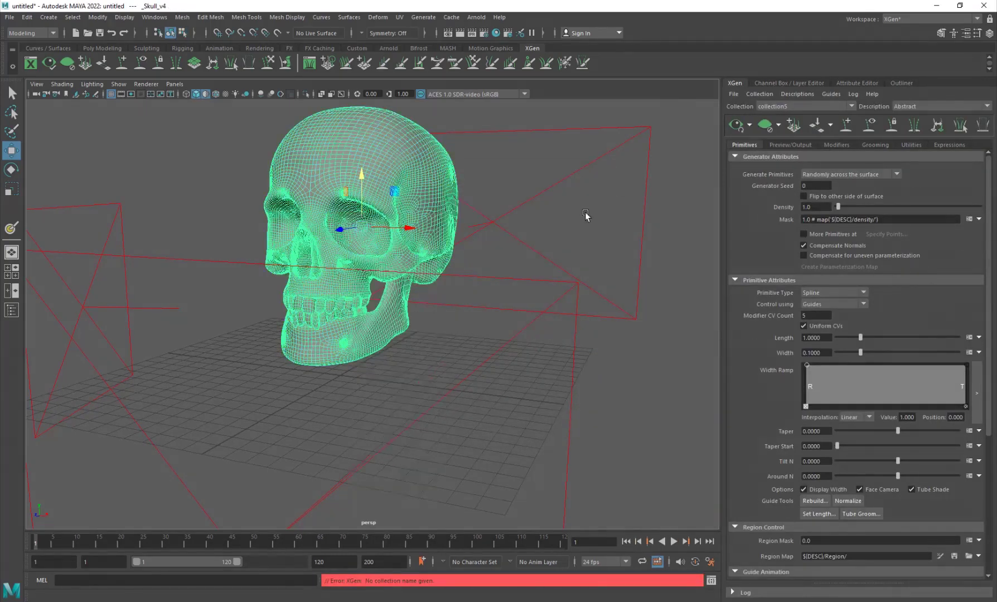
click(585, 215)
scroll(347, 284, down, 4)
alt+drag(348, 350, 402, 262)
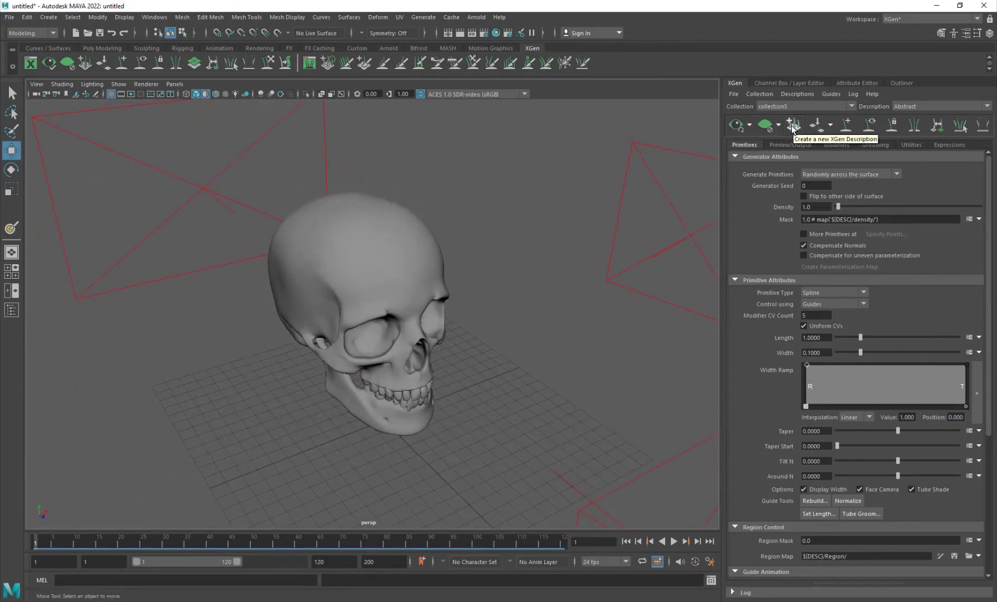
- Add XGen guides spread across the forehead and the front and top of the cranium
click(846, 127)
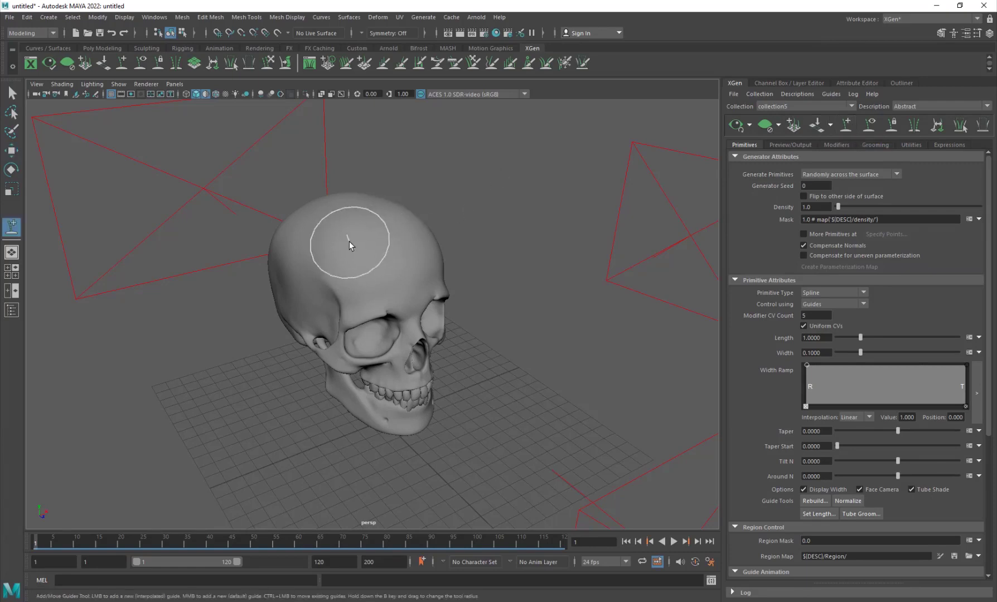
alt+middle_drag(418, 246, 421, 279)
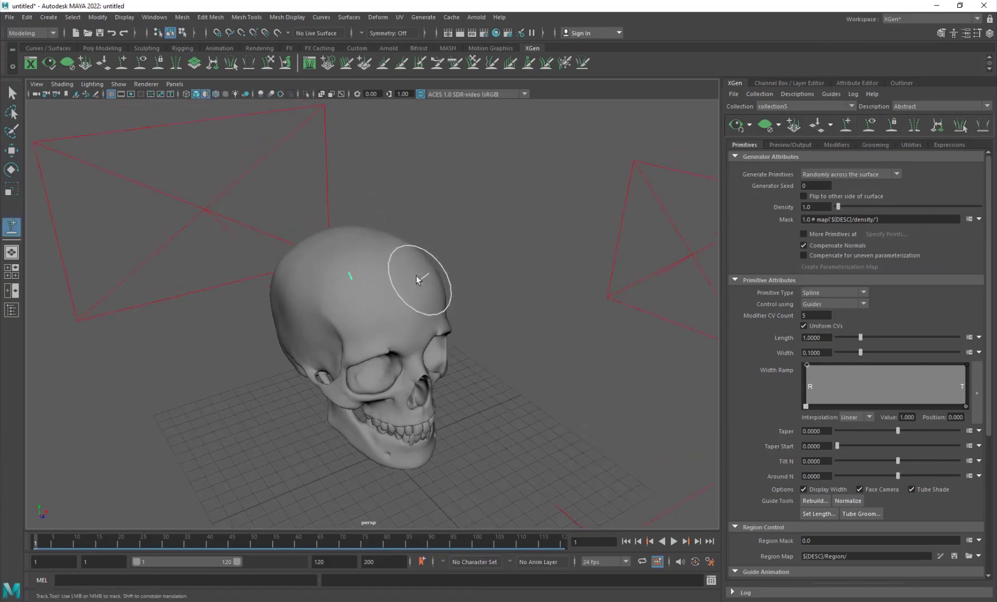
click(350, 276)
click(408, 257)
alt+drag(378, 267, 399, 299)
click(403, 266)
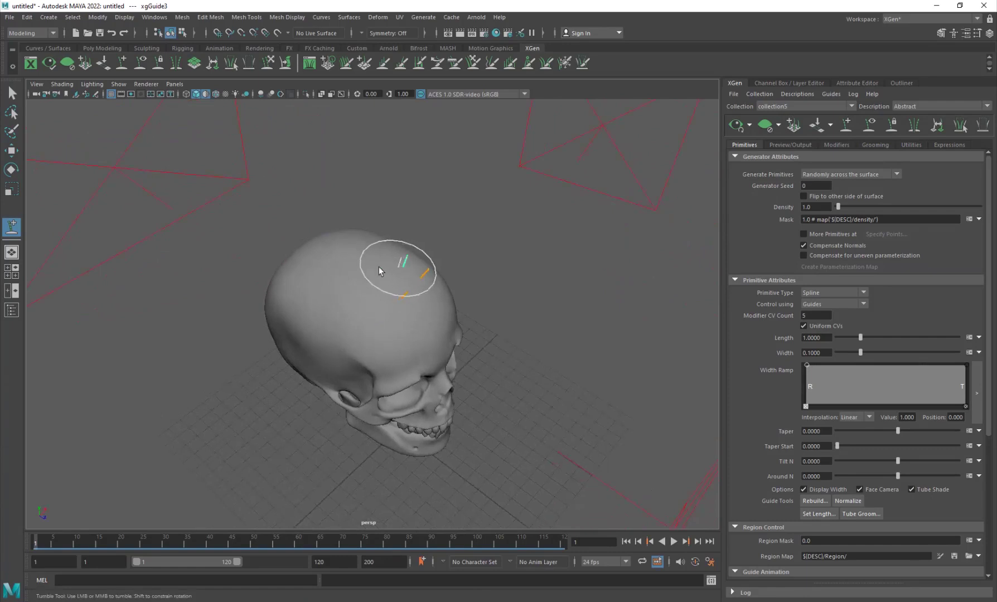
alt+drag(359, 353, 345, 292)
click(364, 308)
click(393, 308)
click(403, 280)
click(361, 269)
click(391, 282)
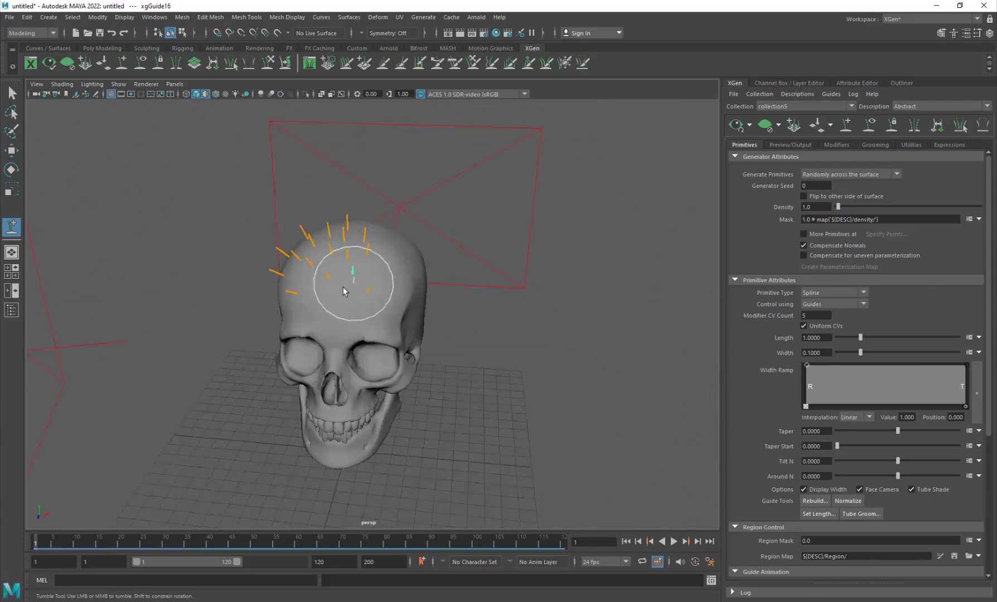
click(334, 279)
alt+drag(382, 262, 351, 267)
click(368, 237)
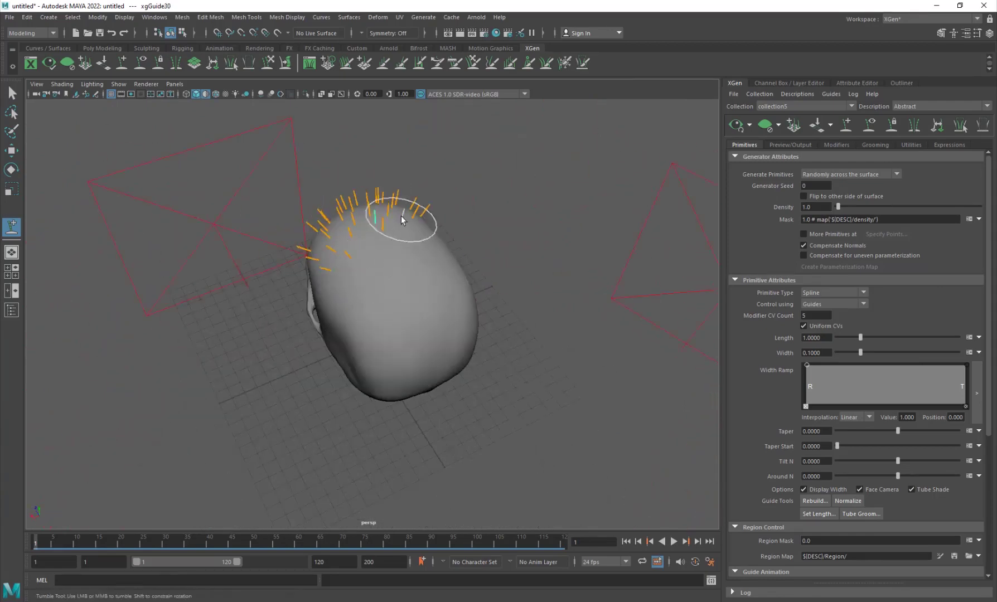
- Add more XGen guides around the back and both sides of the cranium
click(401, 218)
click(369, 241)
alt+drag(398, 310, 441, 301)
click(433, 287)
click(356, 253)
alt+drag(390, 296, 262, 287)
click(434, 280)
click(353, 272)
alt+drag(335, 290, 393, 272)
click(357, 270)
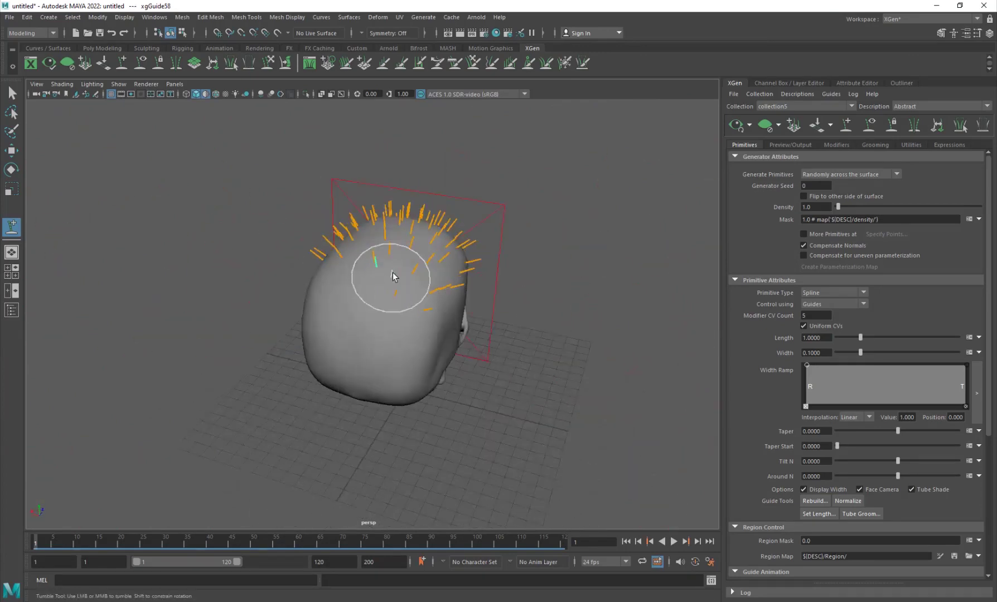
click(345, 283)
alt+drag(317, 306, 352, 321)
click(377, 268)
alt+drag(301, 278, 385, 294)
click(309, 278)
click(409, 275)
click(445, 275)
alt+drag(446, 279, 383, 309)
click(321, 295)
alt+drag(322, 296, 303, 323)
click(334, 283)
- Add a row of XGen guides along the upper jaw just above the teeth, from one side to the other
alt+right_drag(303, 323, 329, 474)
alt+middle_drag(329, 474, 402, 355)
click(396, 334)
click(414, 329)
click(435, 323)
click(456, 322)
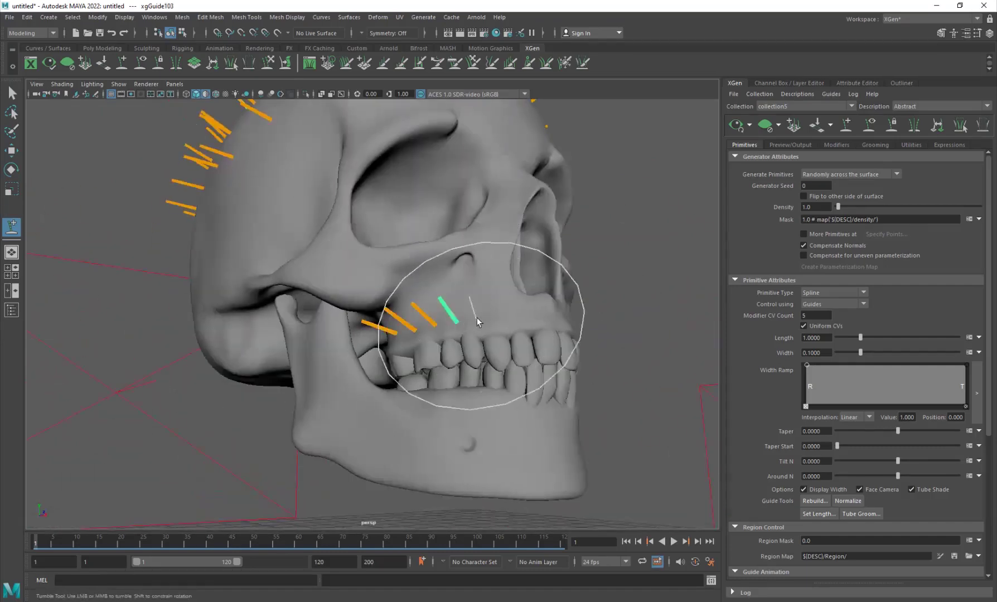
alt+drag(477, 317, 284, 381)
click(301, 389)
click(403, 391)
click(267, 358)
- Add rows of XGen guides along the chin and both sides of the lower jaw
mouse_move(418, 389)
alt+mouse_down()
mouse_move(301, 370)
mouse_move(412, 384)
alt+mouse_up()
click(407, 434)
click(446, 445)
click(480, 454)
click(519, 464)
alt+drag(522, 464, 407, 432)
click(472, 432)
alt+drag(507, 436, 301, 429)
click(422, 432)
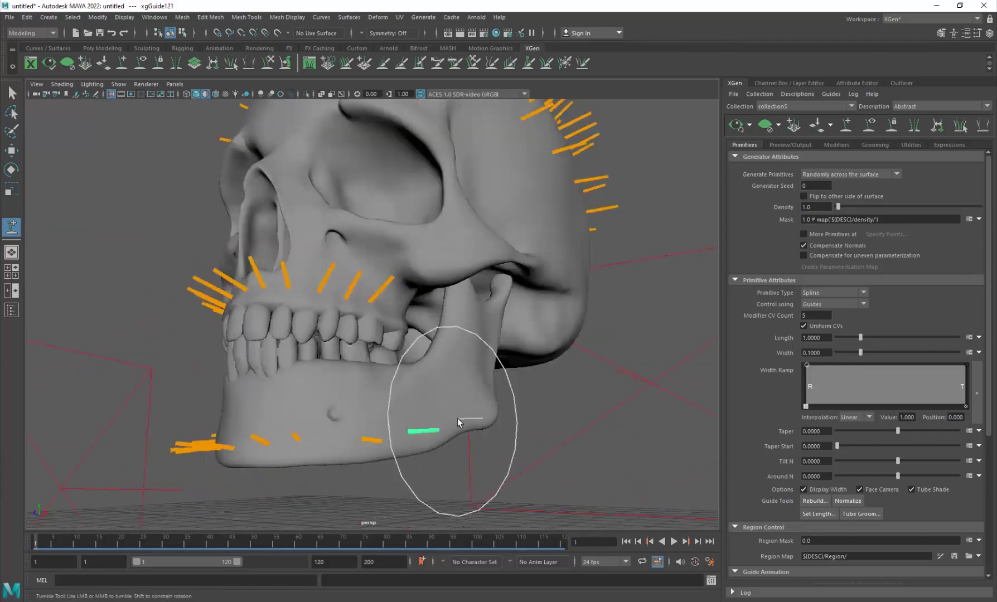
alt+drag(458, 423, 391, 399)
click(297, 415)
alt+drag(296, 418, 401, 446)
alt+drag(302, 448, 501, 437)
click(405, 433)
click(375, 429)
alt+drag(376, 430, 439, 413)
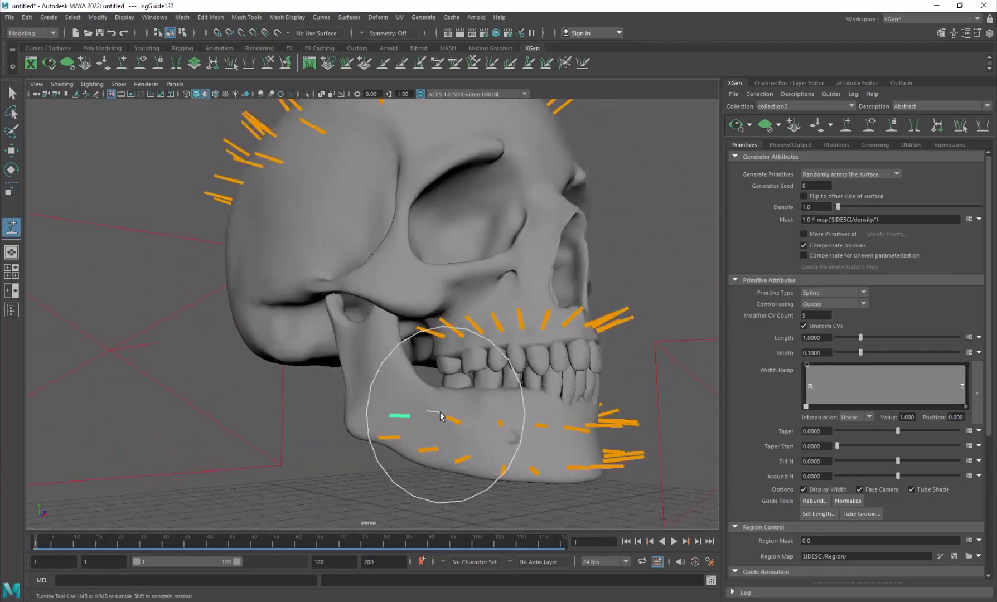
- Leave the guide placement tool, deselect the last guide and examine the guide coverage all around the skull
alt+right_drag(439, 413, 400, 358)
alt+drag(443, 369, 361, 387)
scroll(356, 369, up, 3)
alt+drag(480, 435, 387, 408)
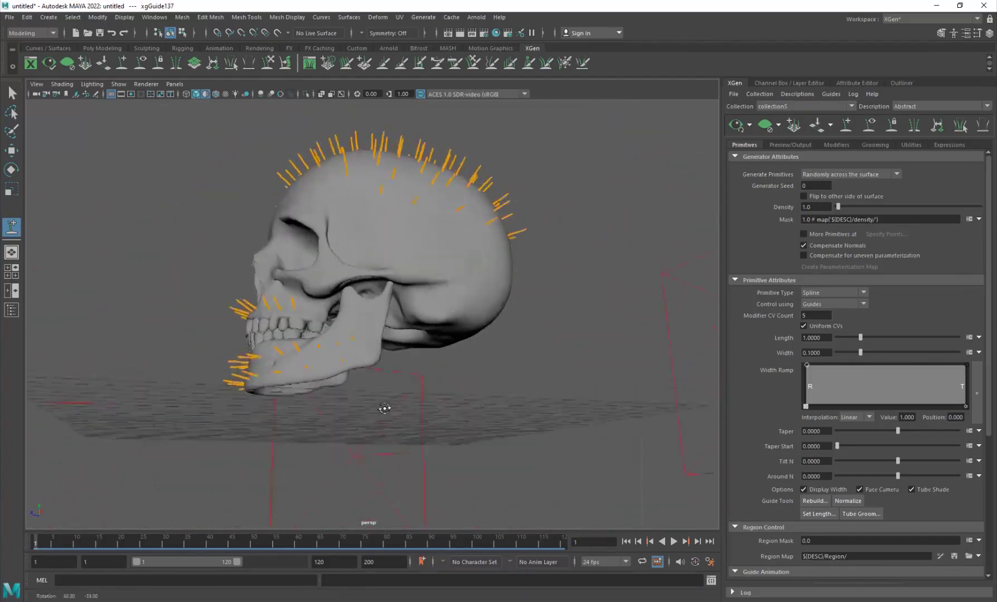
alt+drag(362, 295, 427, 322)
key(w)
click(500, 401)
alt+drag(500, 403, 581, 467)
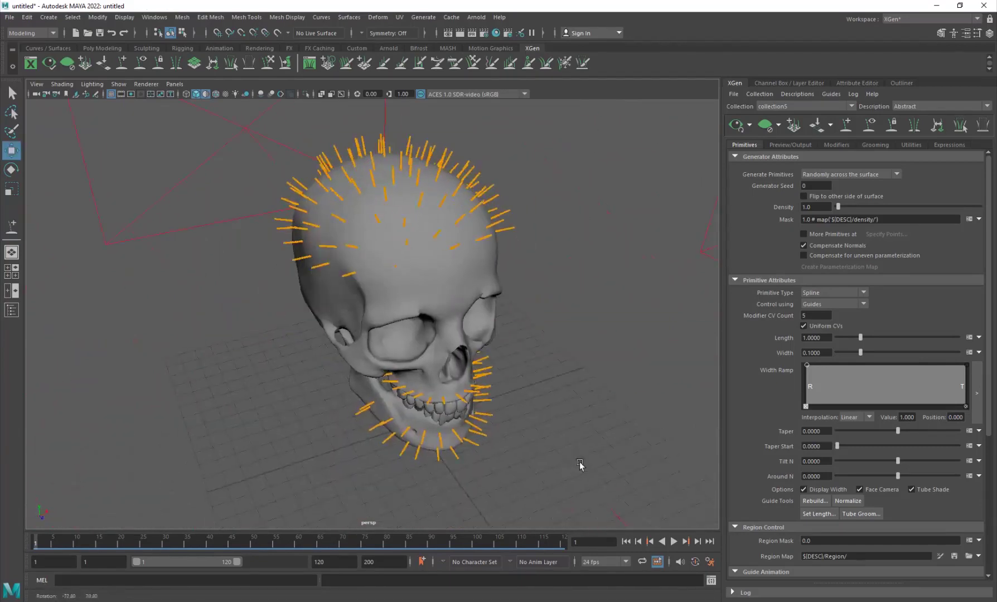
alt+right_drag(581, 467, 447, 447)
alt+drag(448, 447, 441, 424)
alt+right_drag(441, 423, 436, 458)
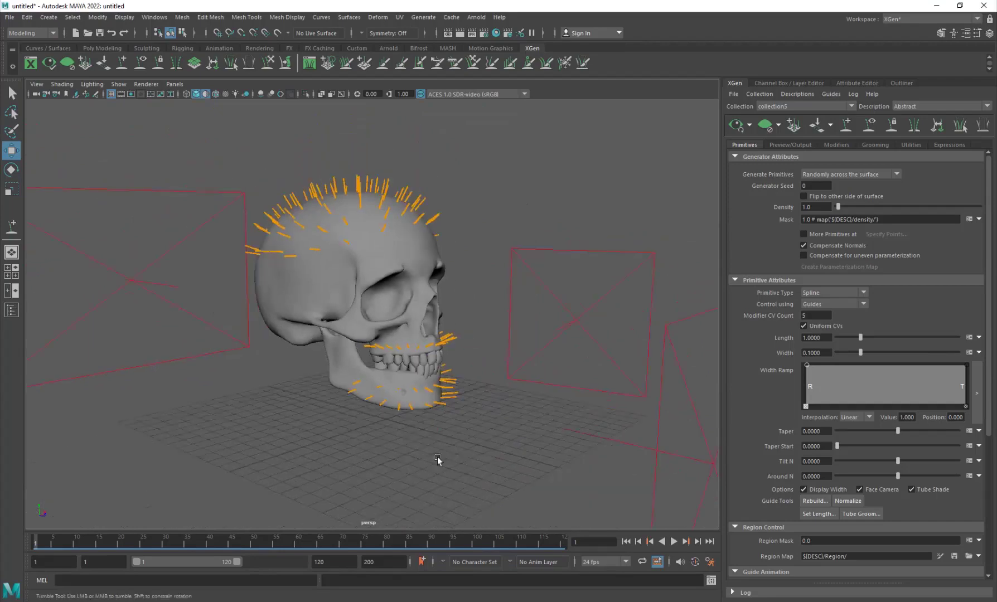
- Select all the XGen guides on the upper and lower jaws and scale them up to about twice their length
alt+drag(436, 458, 377, 442)
alt+right_drag(378, 442, 353, 432)
alt+drag(353, 432, 364, 433)
drag(300, 383, 473, 460)
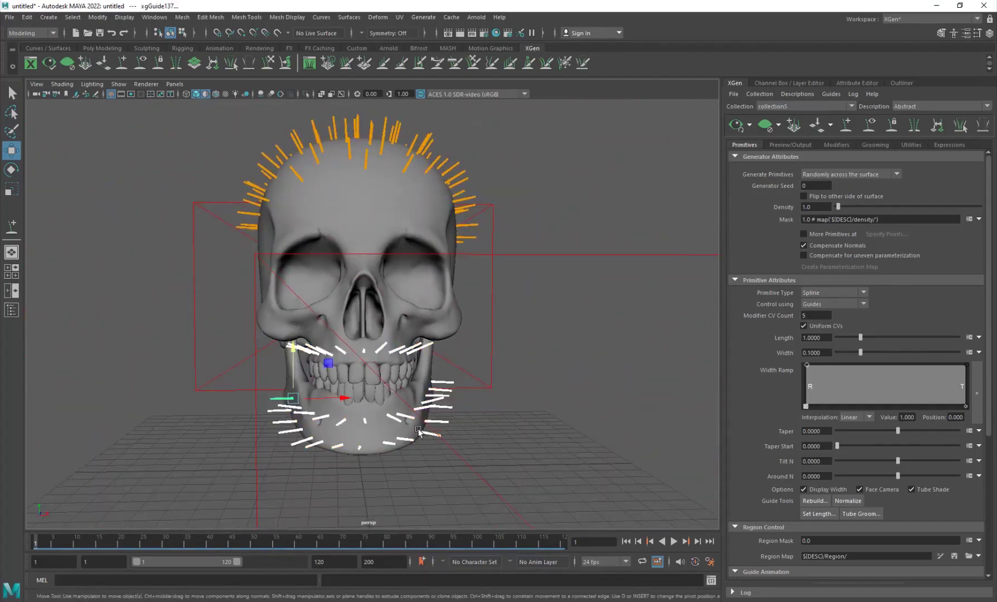
key(r)
drag(295, 399, 424, 407)
click(519, 474)
alt+drag(512, 471, 423, 456)
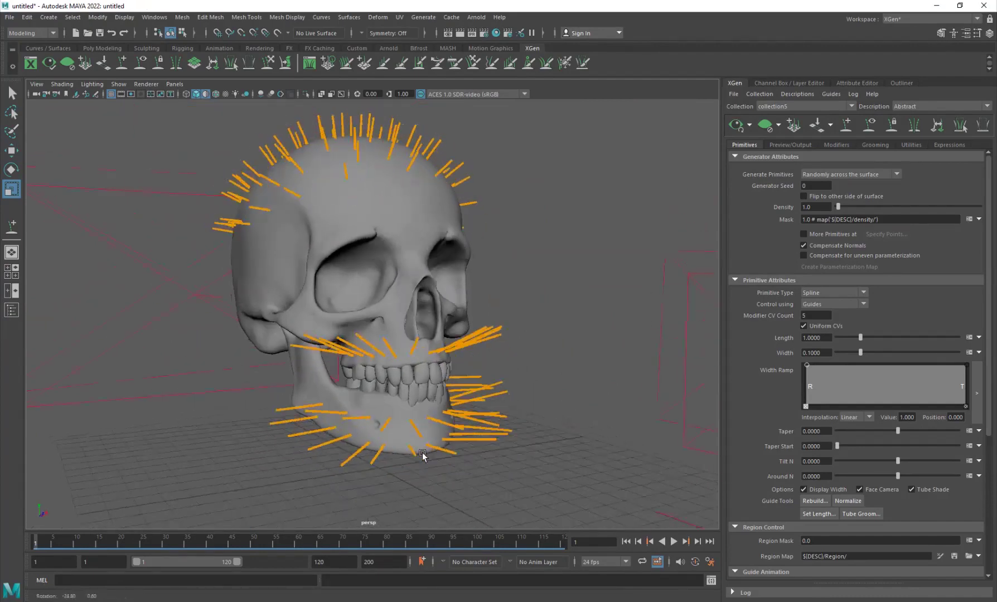
- Bend one guide above the teeth downward by moving its tip vertex, and return to object selection
click(486, 340)
right_drag(501, 327, 452, 314)
drag(554, 319, 489, 350)
key(w)
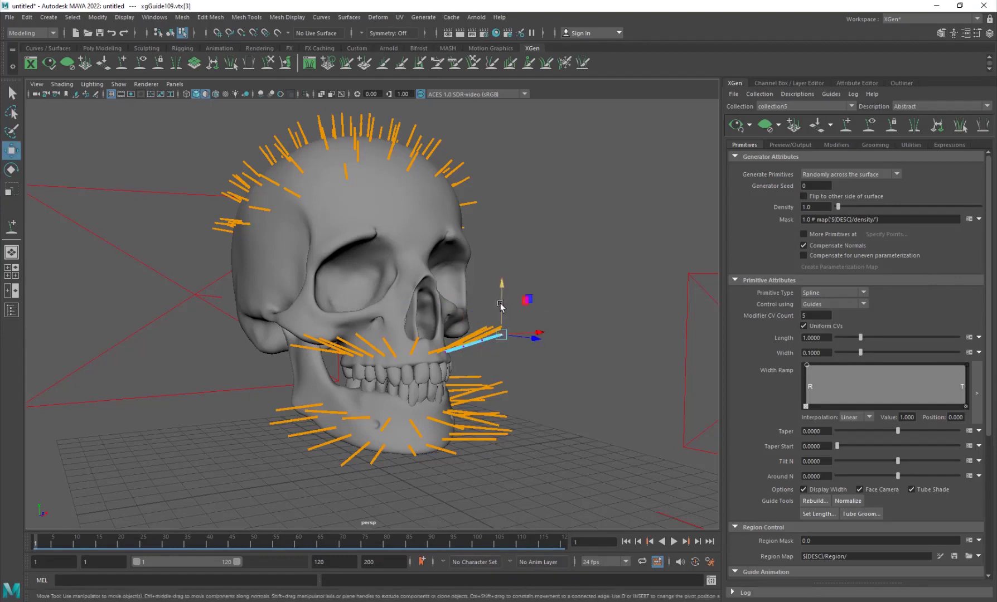
drag(502, 303, 502, 335)
alt+drag(422, 399, 428, 393)
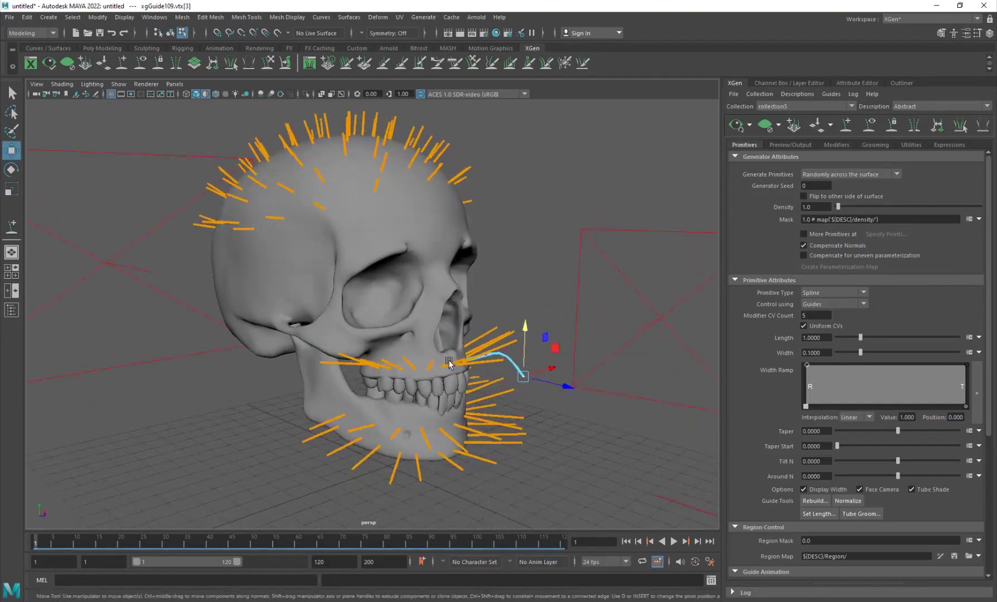
right_drag(465, 358, 520, 304)
click(533, 277)
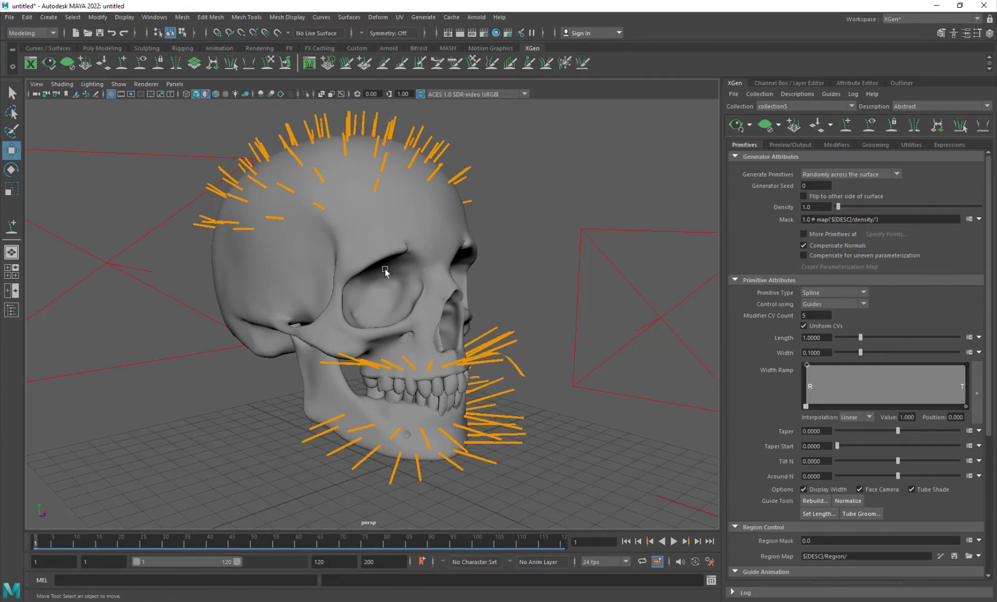
- Bend the moustache guides above the teeth downward with the Sculpt Guides tool, working around both sides of the jaw
click(267, 62)
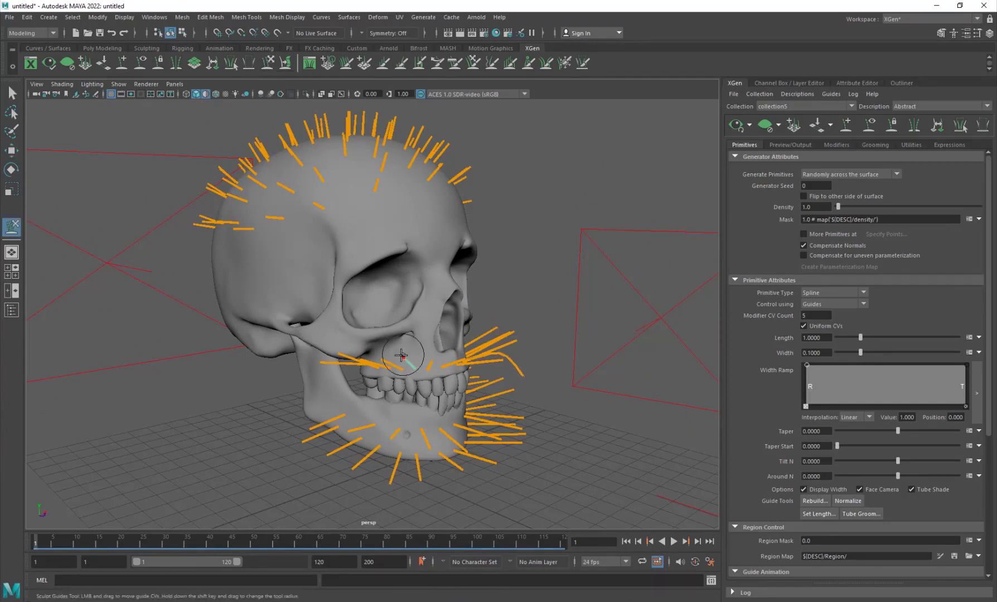
alt+middle_drag(371, 290, 459, 297)
drag(440, 286, 447, 317)
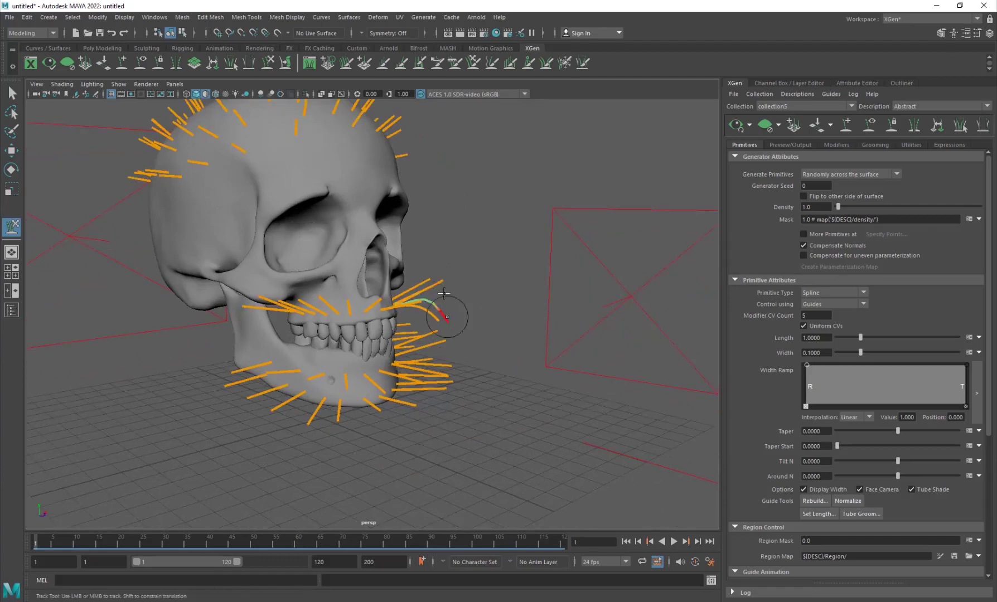
alt+drag(402, 352, 356, 292)
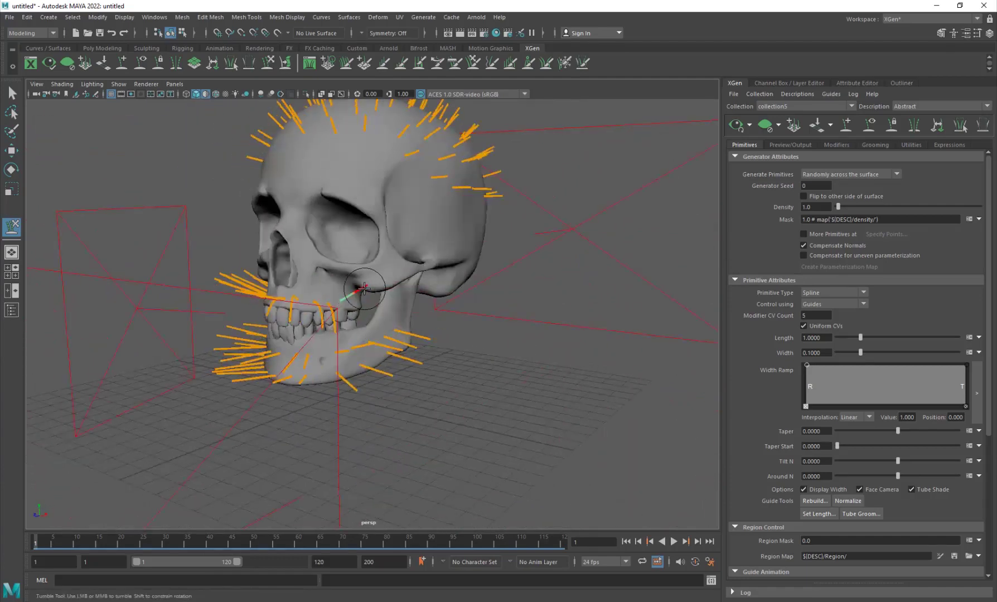
alt+drag(363, 345, 452, 289)
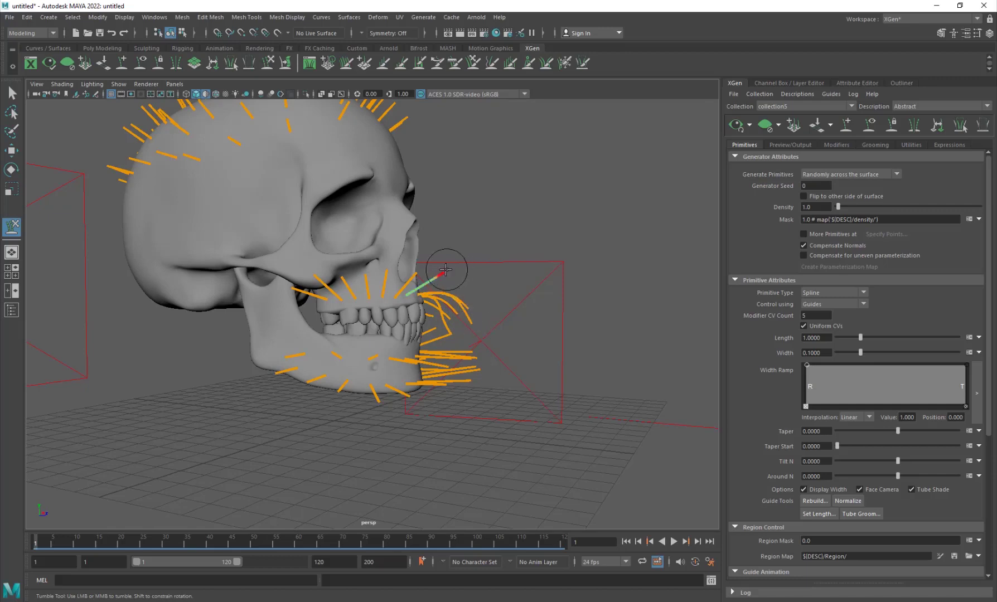
alt+drag(467, 321, 501, 282)
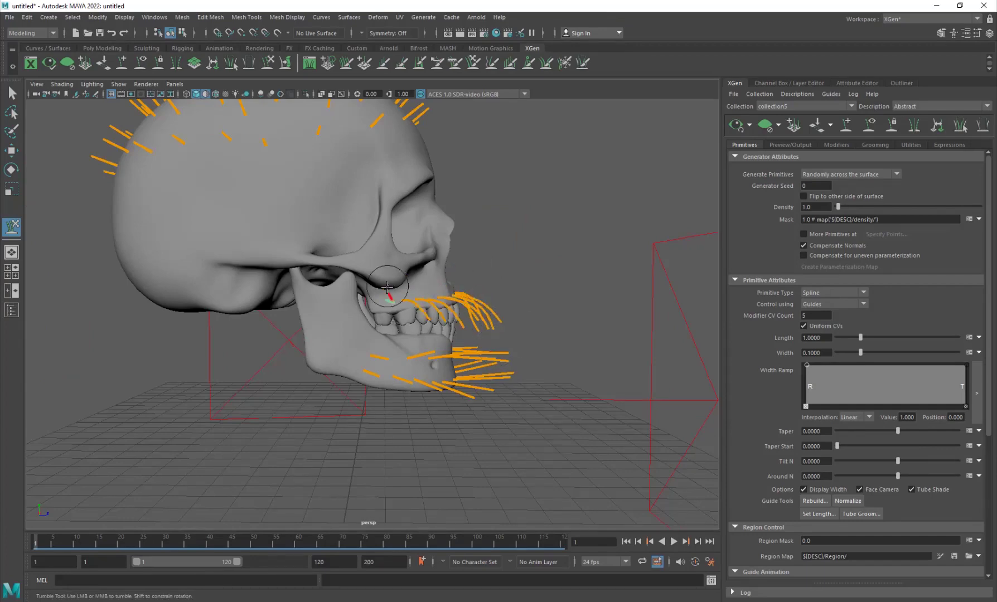
mouse_move(387, 287)
alt+mouse_down()
mouse_move(357, 335)
mouse_move(419, 415)
mouse_move(411, 422)
mouse_move(429, 397)
mouse_move(442, 328)
mouse_move(420, 442)
alt+mouse_up()
mouse_move(420, 443)
alt+mouse_down()
mouse_move(482, 349)
mouse_move(508, 360)
mouse_move(305, 429)
mouse_move(209, 365)
mouse_move(255, 438)
mouse_move(472, 312)
mouse_move(463, 329)
mouse_move(267, 333)
mouse_move(389, 355)
mouse_move(338, 407)
mouse_move(293, 308)
mouse_move(438, 309)
alt+mouse_up()
- Undo the last few guide edits
key(ctrl+z)
key(ctrl+z)
key(ctrl+z)
key(ctrl+z)
key(ctrl+z)
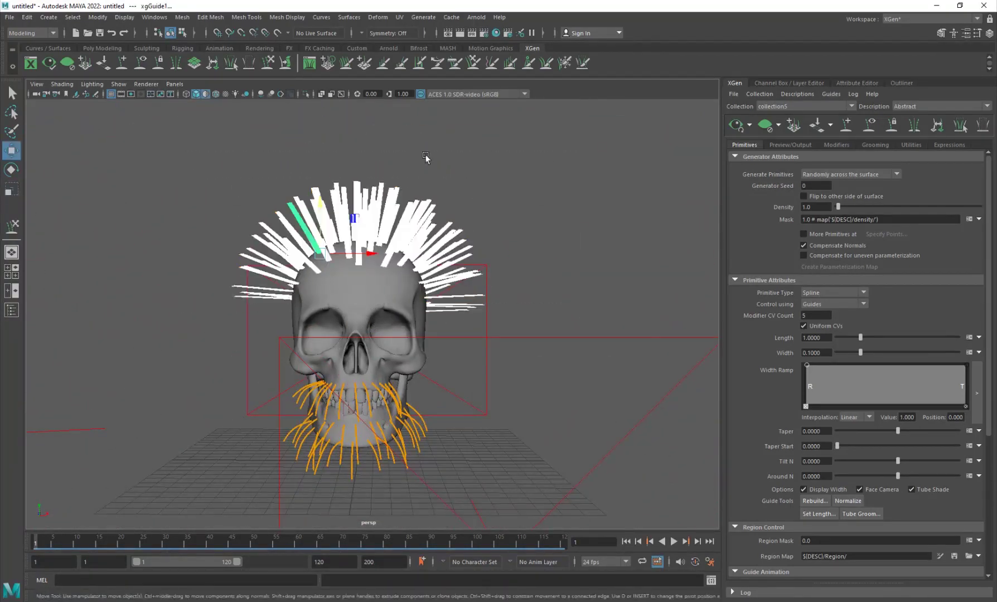
- Sculpt the lengthened guides on the cranium into slight curves with the Sculpt Guides tool
key(y)
drag(381, 185, 466, 263)
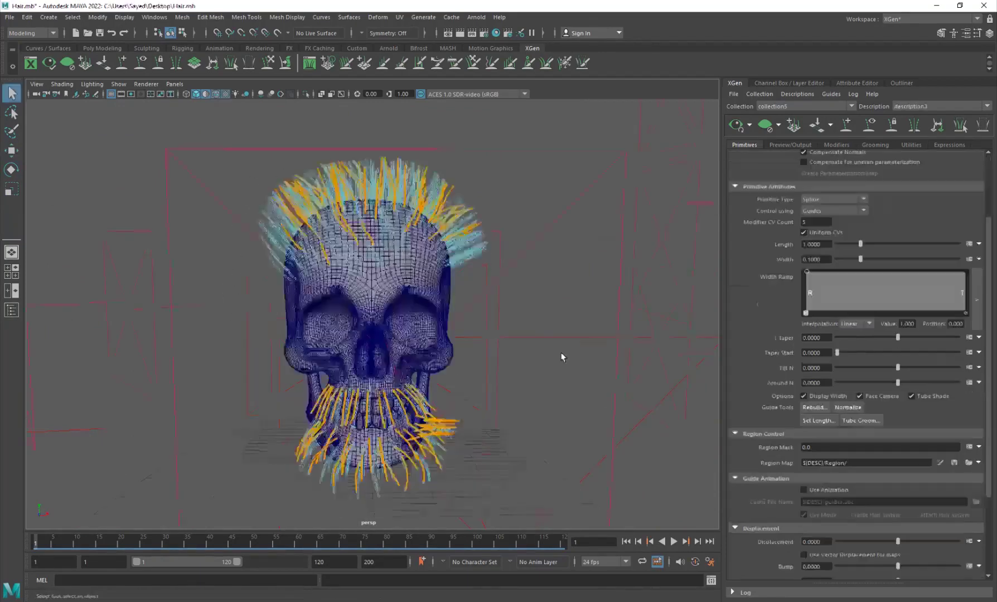
- Examine the hair and beard primitives generated between the guides, both close up and from a distance
scroll(563, 356, down, 3)
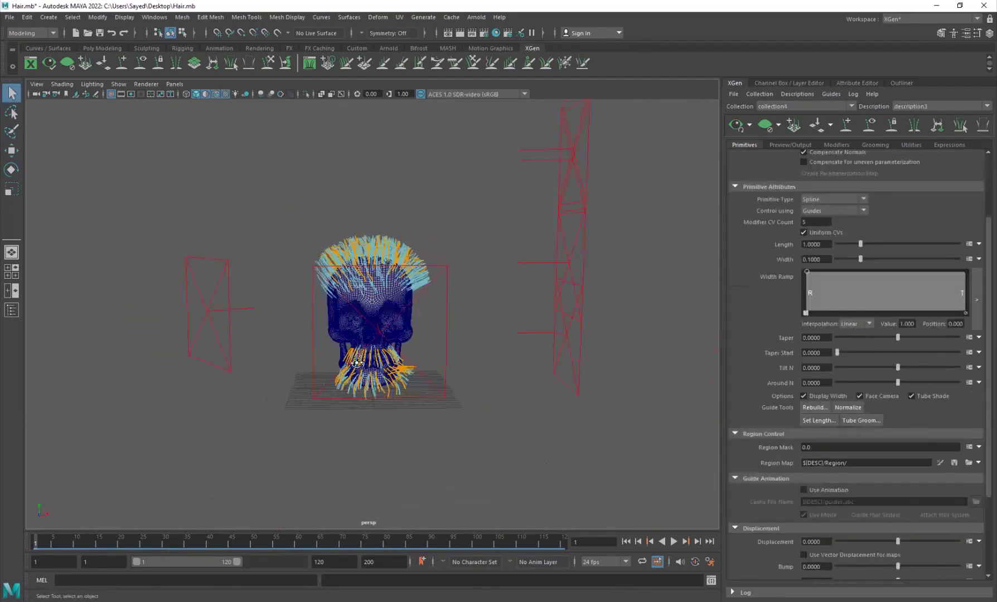
alt+drag(563, 356, 358, 315)
scroll(359, 315, up, 5)
alt+drag(434, 358, 360, 381)
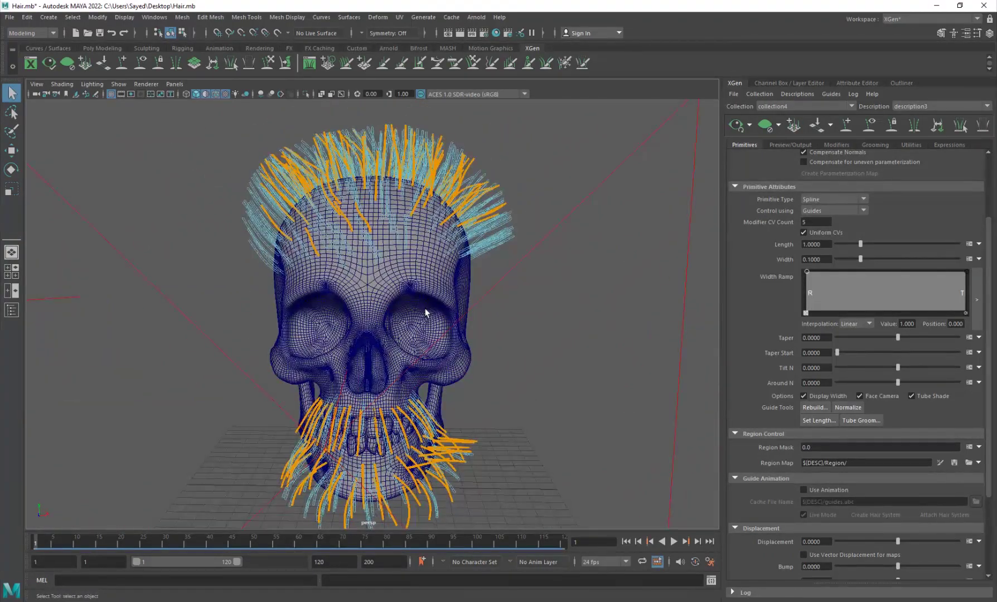
scroll(415, 209, up, 3)
alt+drag(414, 209, 372, 312)
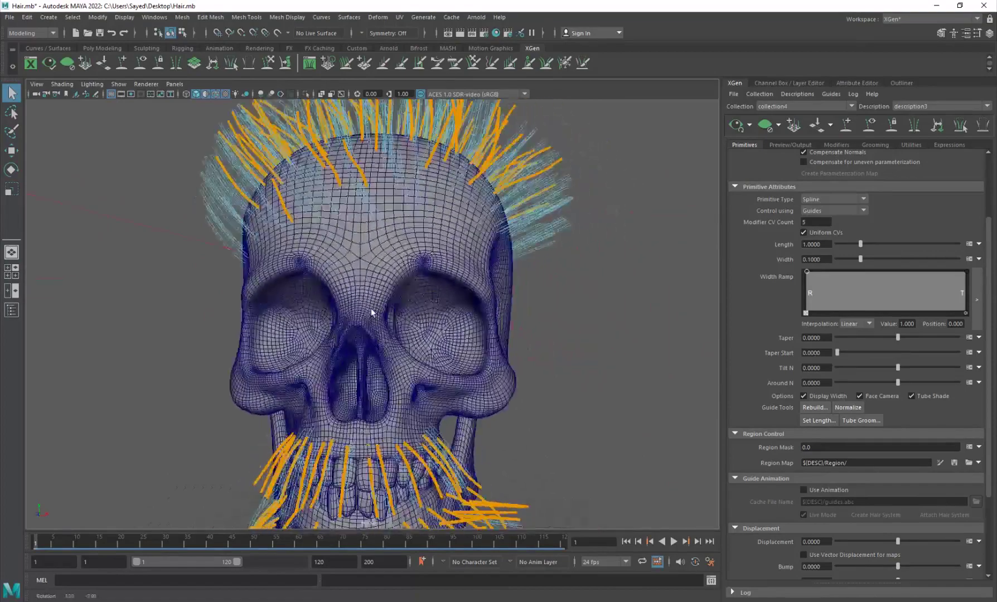
scroll(402, 241, down, 3)
mouse_move(341, 256)
alt+mouse_down()
mouse_move(357, 257)
mouse_move(344, 257)
alt+mouse_up()
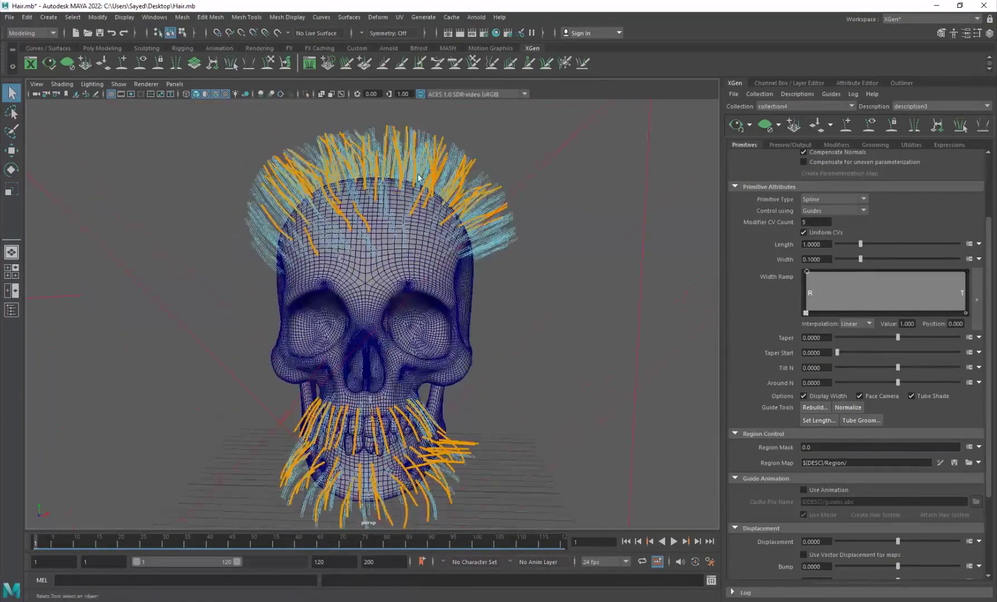
scroll(484, 209, up, 3)
scroll(423, 192, up, 3)
scroll(409, 150, down, 6)
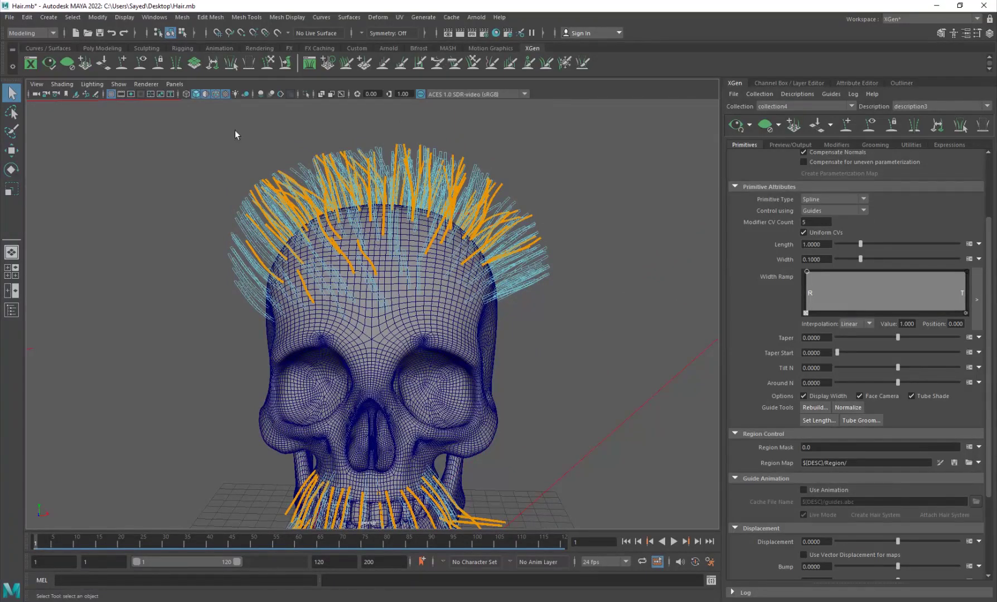
- Switch the viewport renderer to Viewport 2.0 and back to Arnold to preview the hair
click(150, 85)
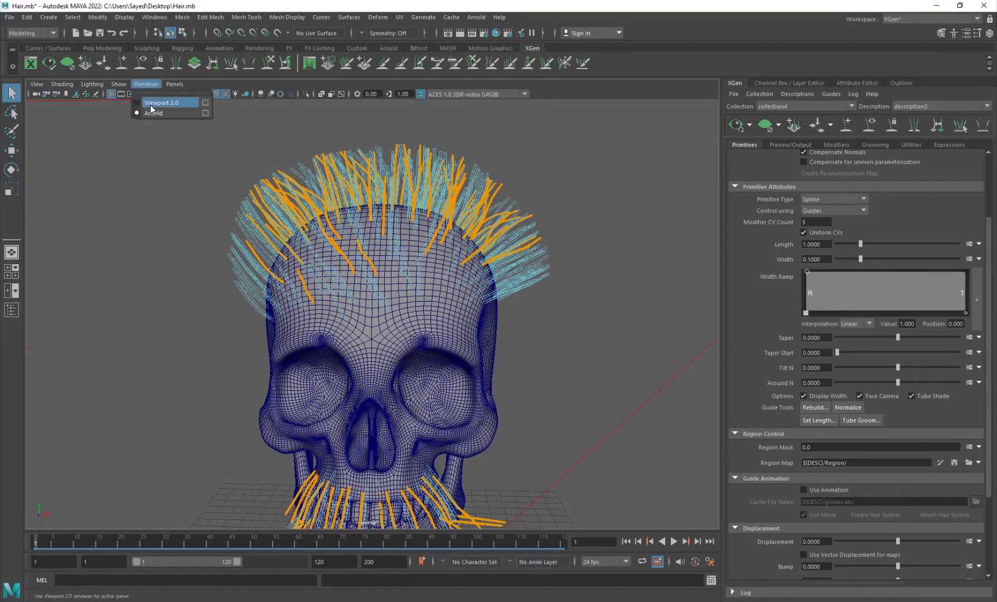
click(156, 103)
click(151, 86)
click(159, 113)
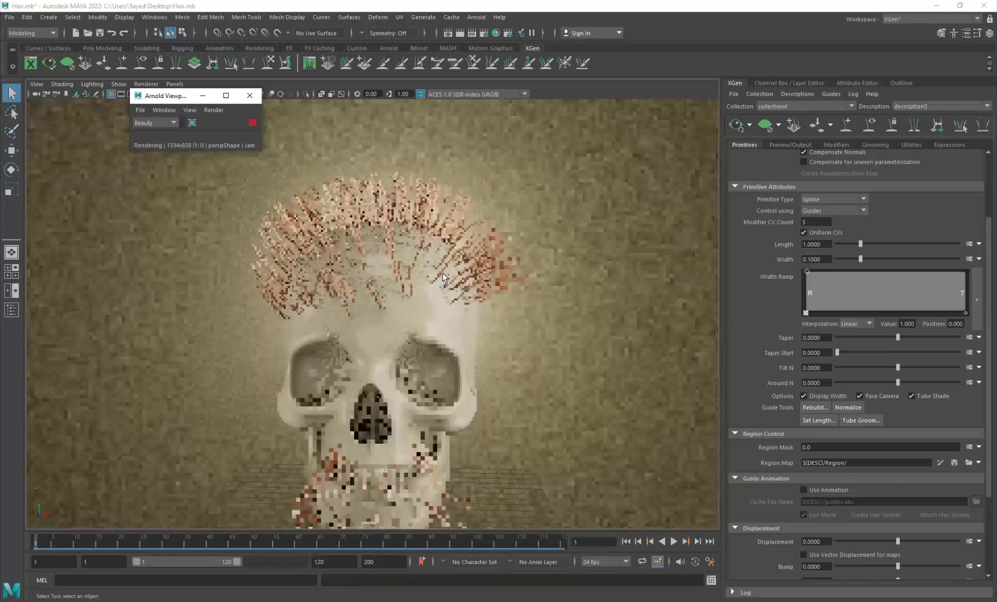
- Raise the density of the hair description to about 48 and check the rendered hair and beard
scroll(766, 262, up, 3)
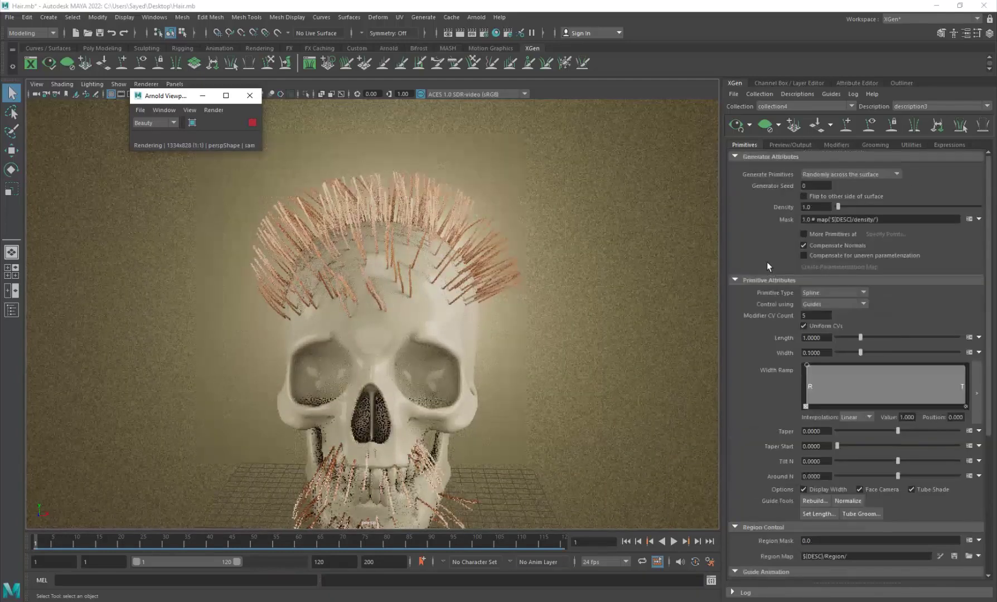
click(909, 206)
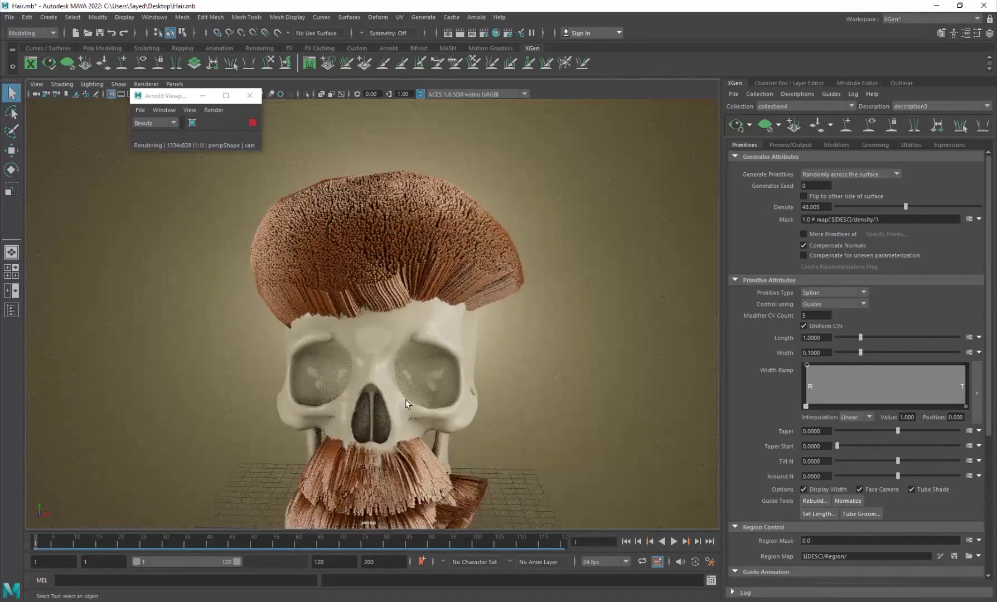
alt+drag(404, 400, 381, 381)
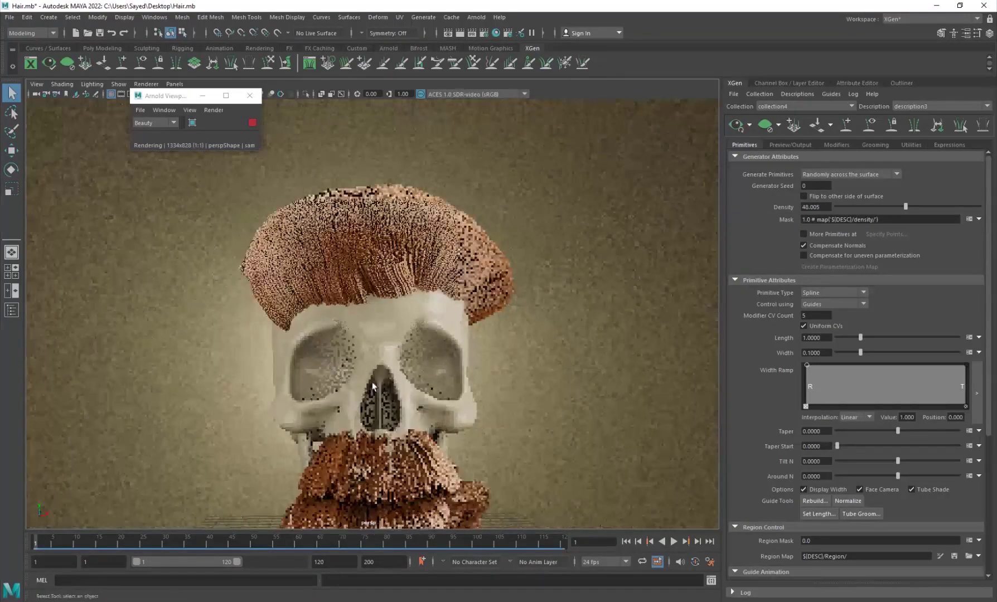
alt+middle_drag(412, 438, 404, 365)
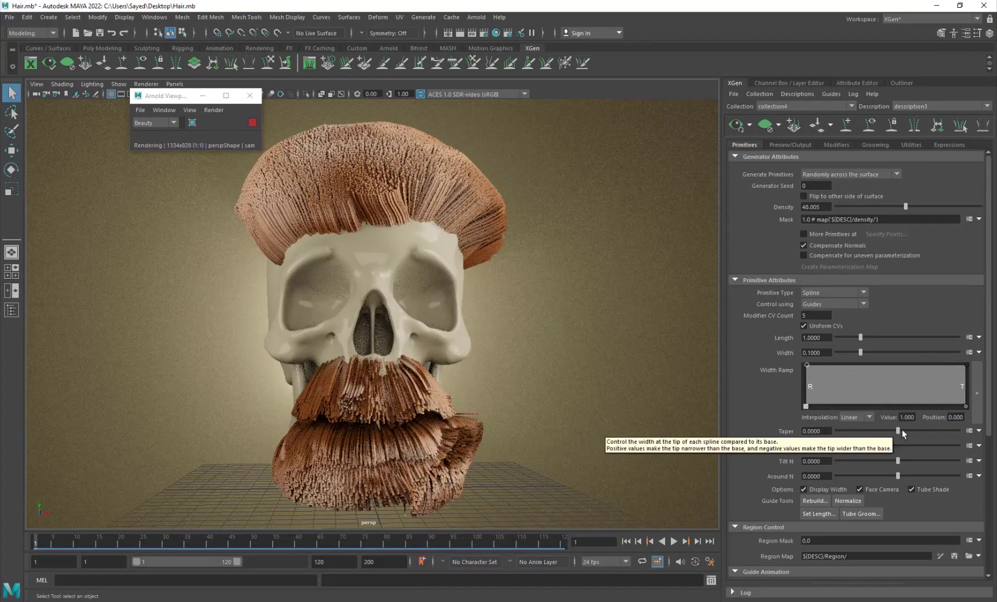
- Thin the hair strands with a taper of 1.0 and a width of 0.02, and raise the density to 100
drag(898, 431, 993, 437)
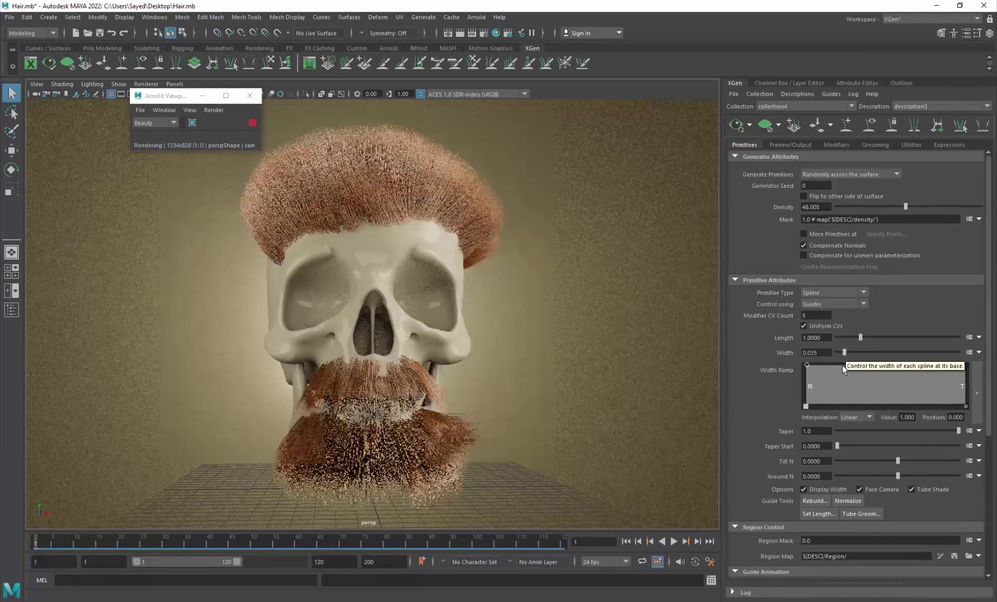
drag(844, 351, 840, 352)
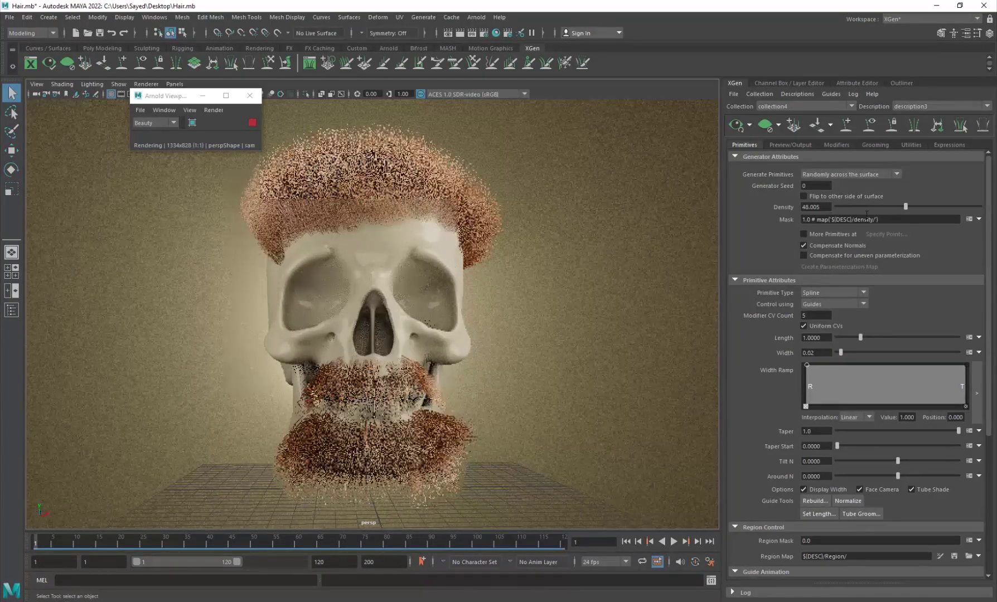
click(980, 207)
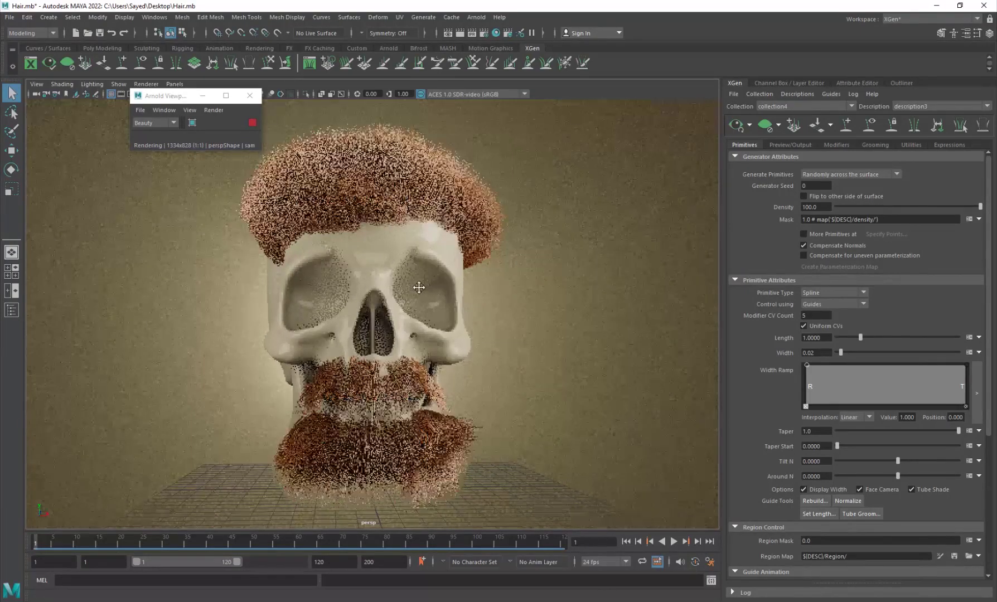
alt+middle_drag(419, 288, 416, 314)
alt+drag(380, 314, 376, 317)
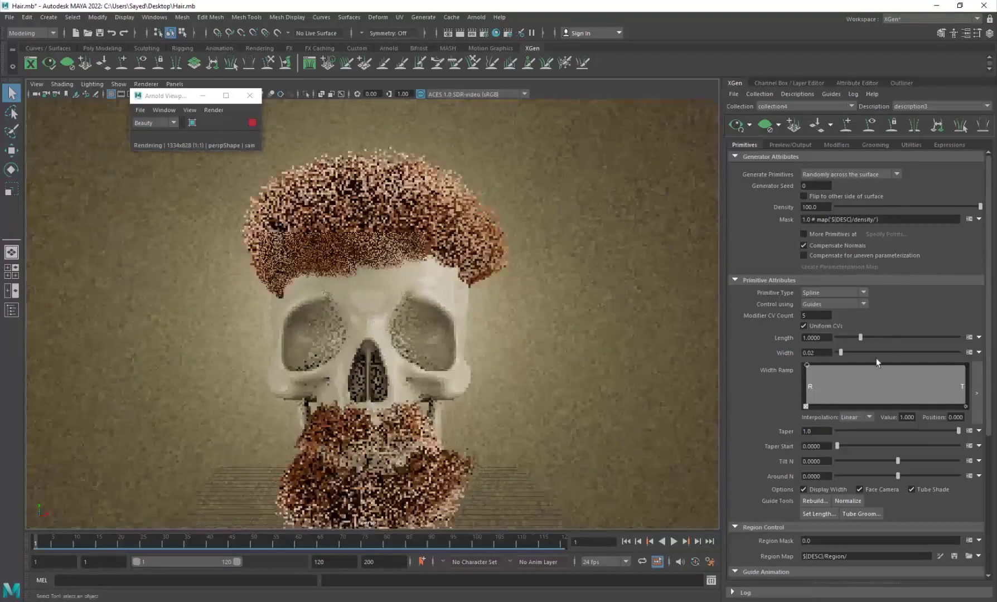
- Set the hair primitives' length to 2.0 and their modifier CV count to 15
click(825, 338)
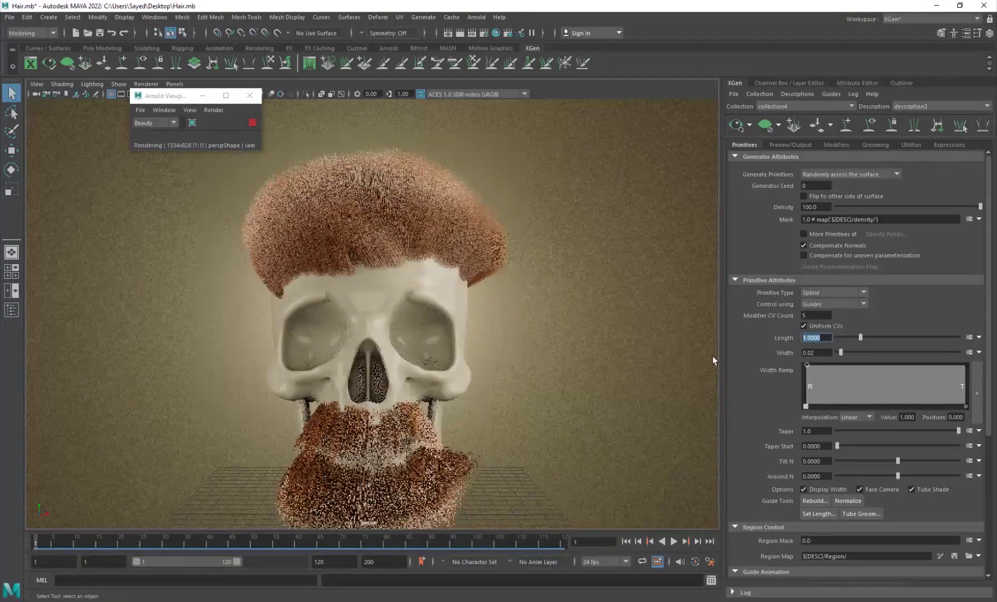
text(2)
key(Return)
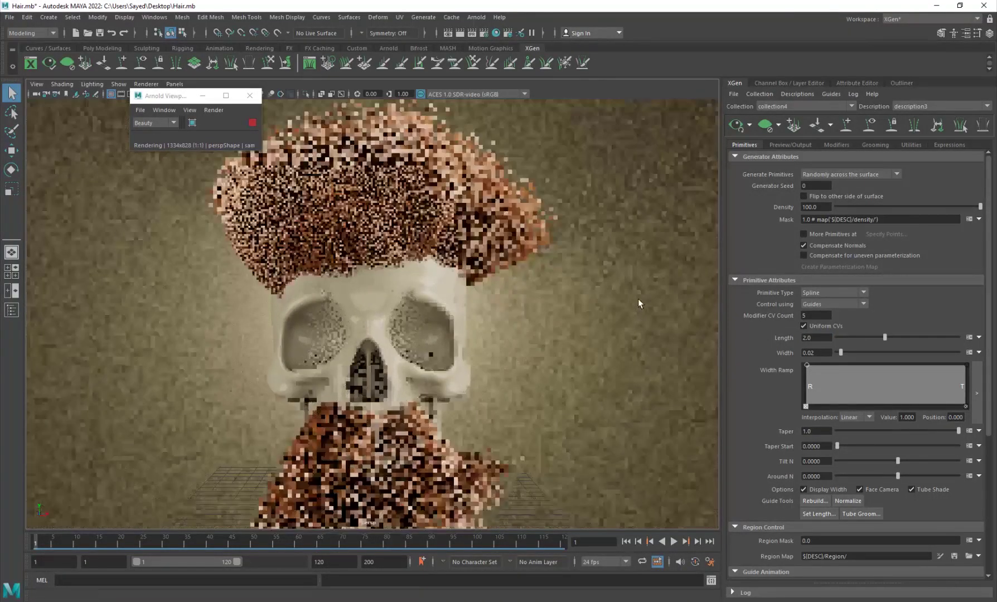
drag(805, 337, 795, 315)
mouse_move(752, 314)
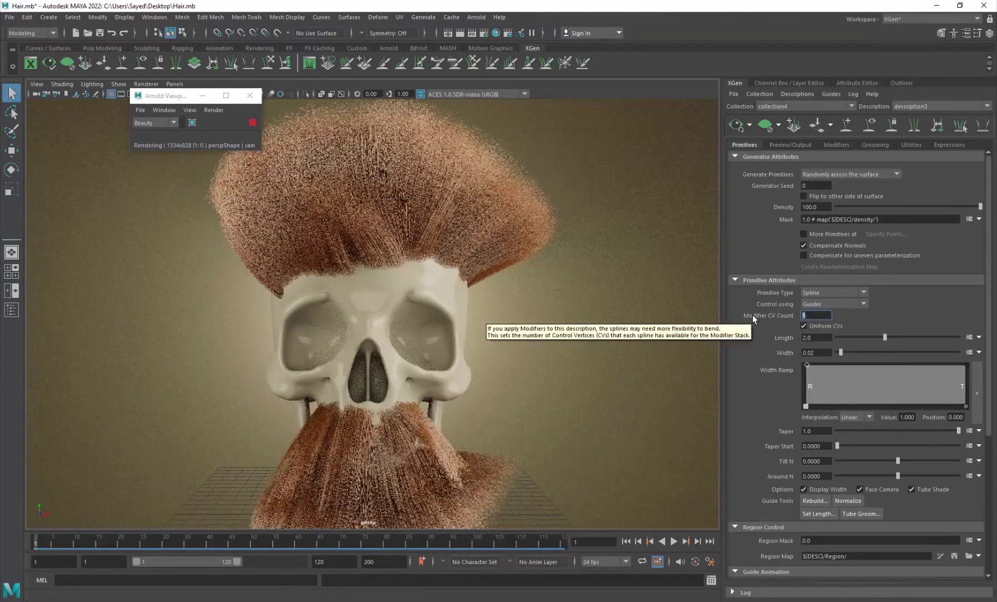
text(15)
key(Return)
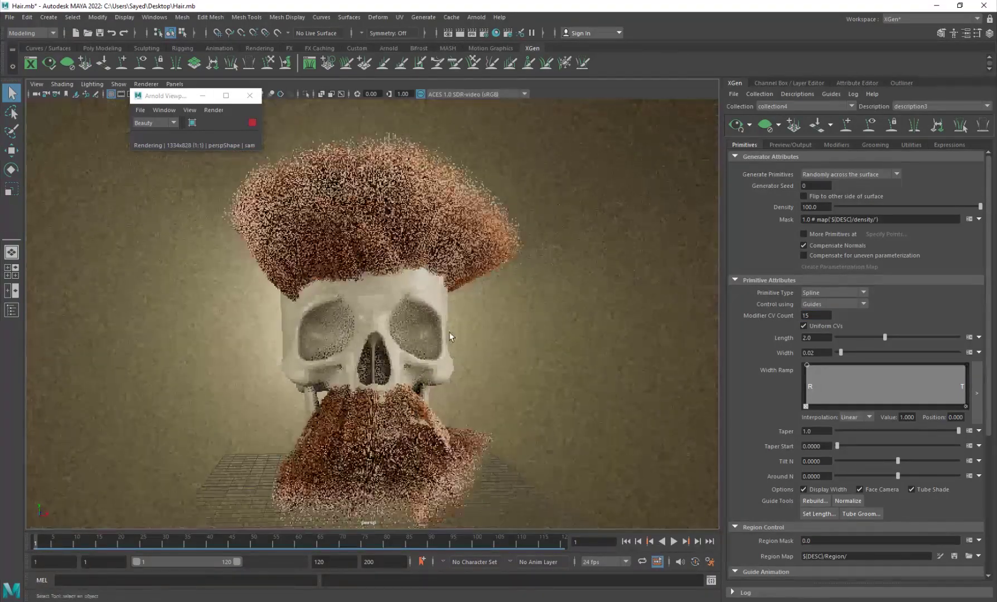
- Add a Clumping modifier to the hair description
click(845, 145)
click(966, 169)
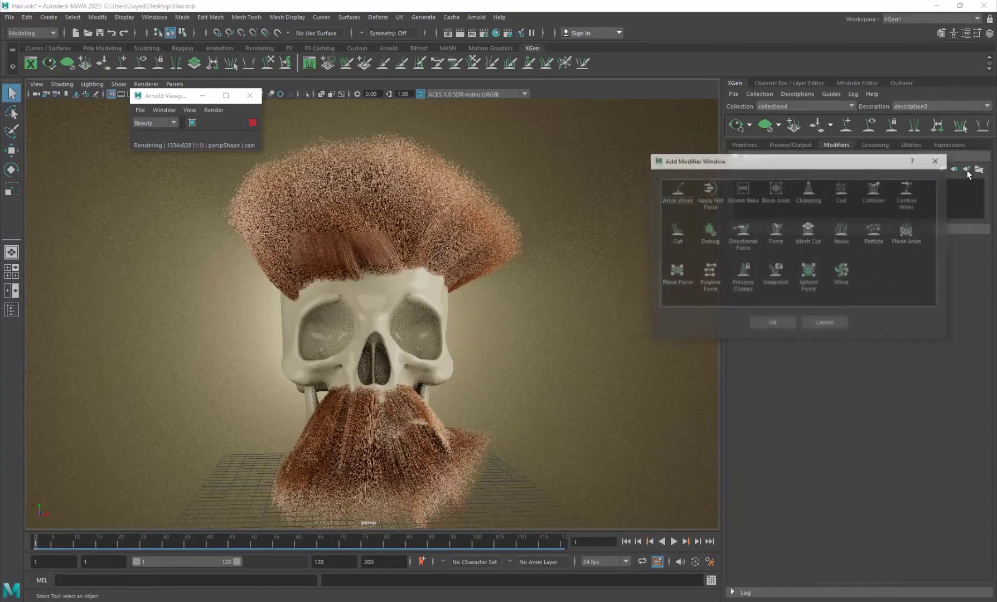
click(809, 196)
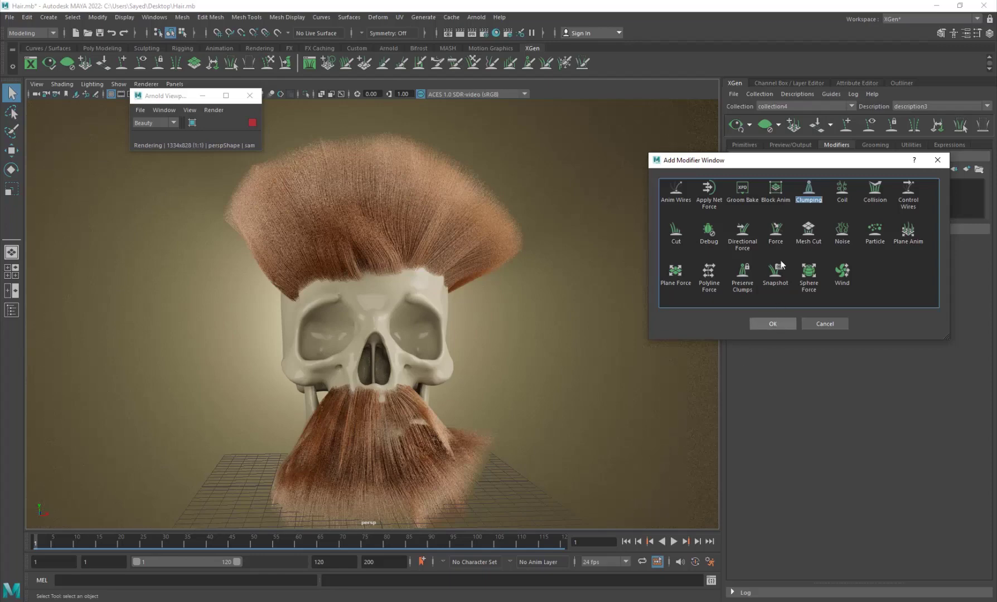
click(771, 323)
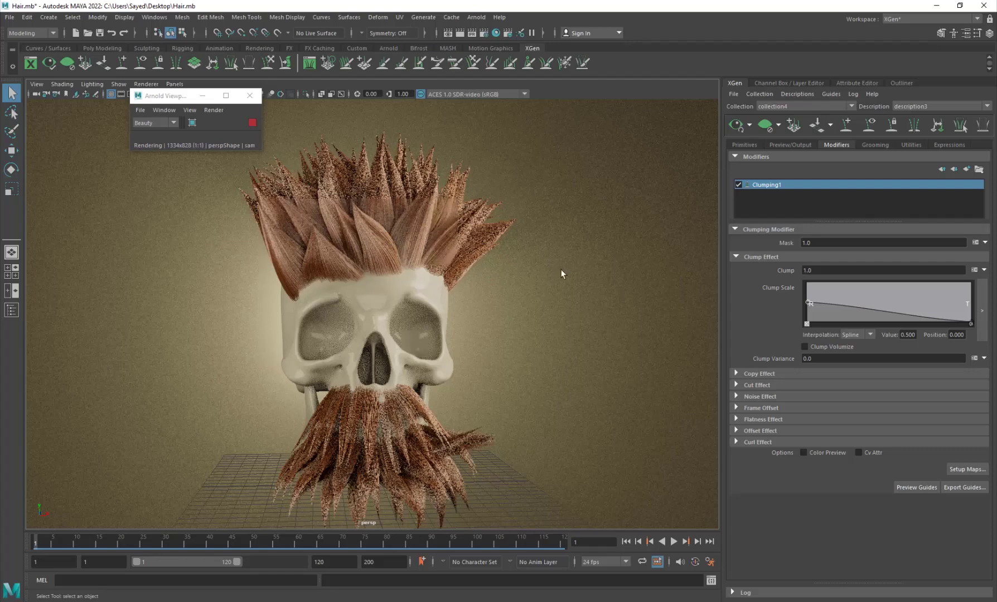
- Set the Clumping modifier's clump to 0.5 and its curl to 1
click(823, 271)
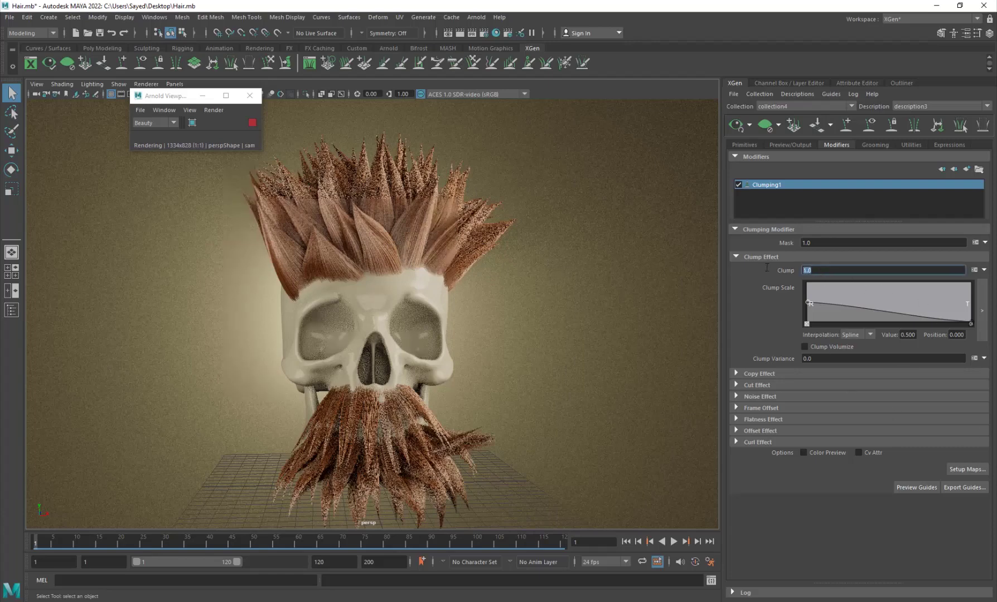
text(.5)
key(Return)
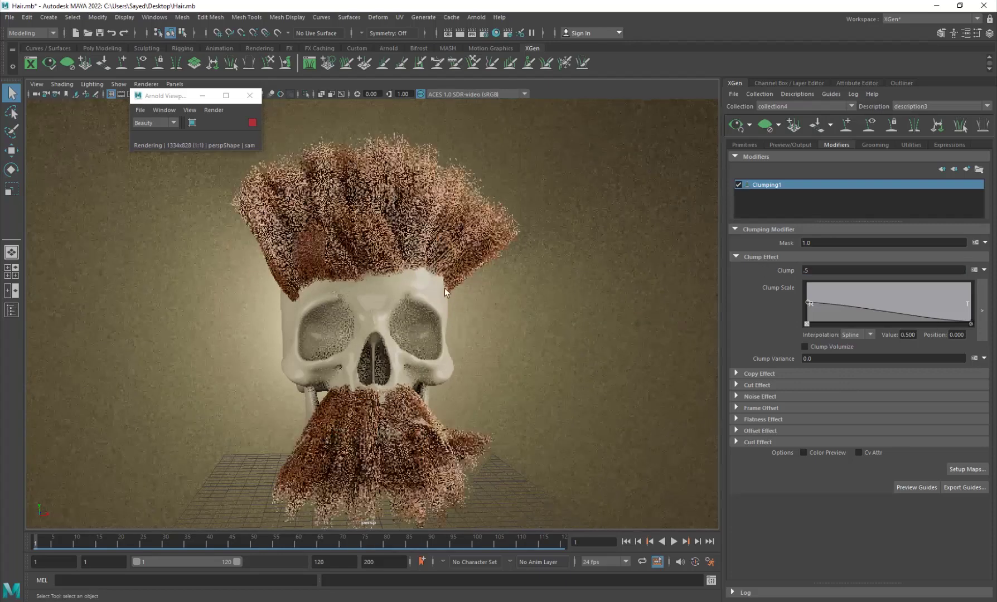
click(763, 442)
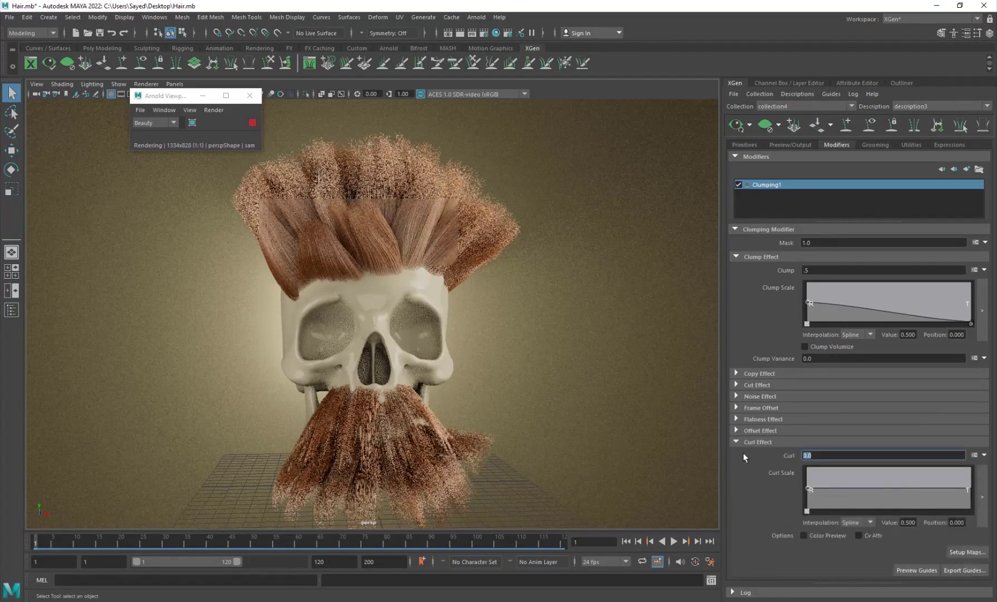
text(1)
key(Return)
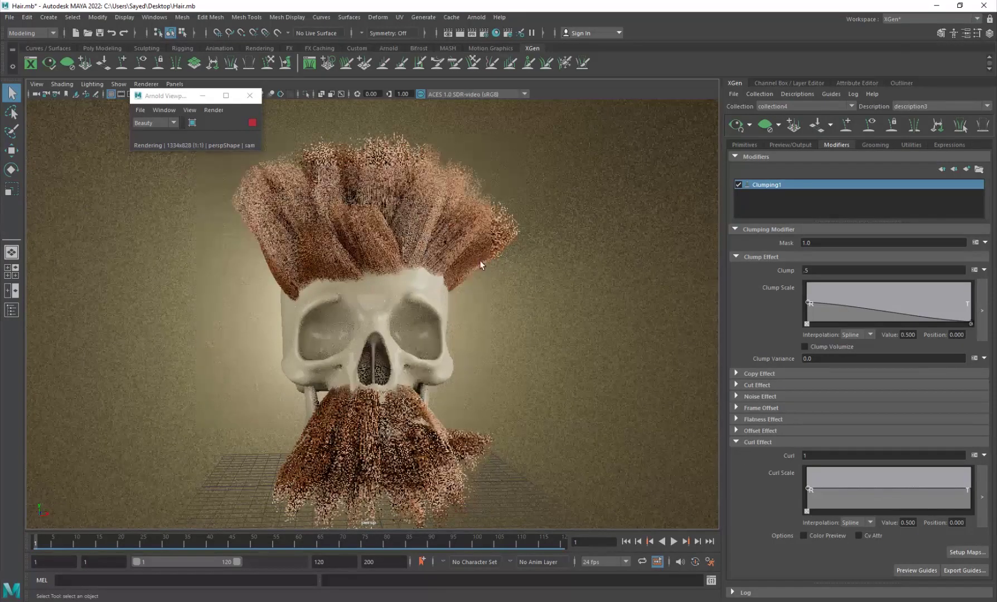
- Reshape the curl scale ramp with a linear point near the root at a value of about 0.74
click(810, 488)
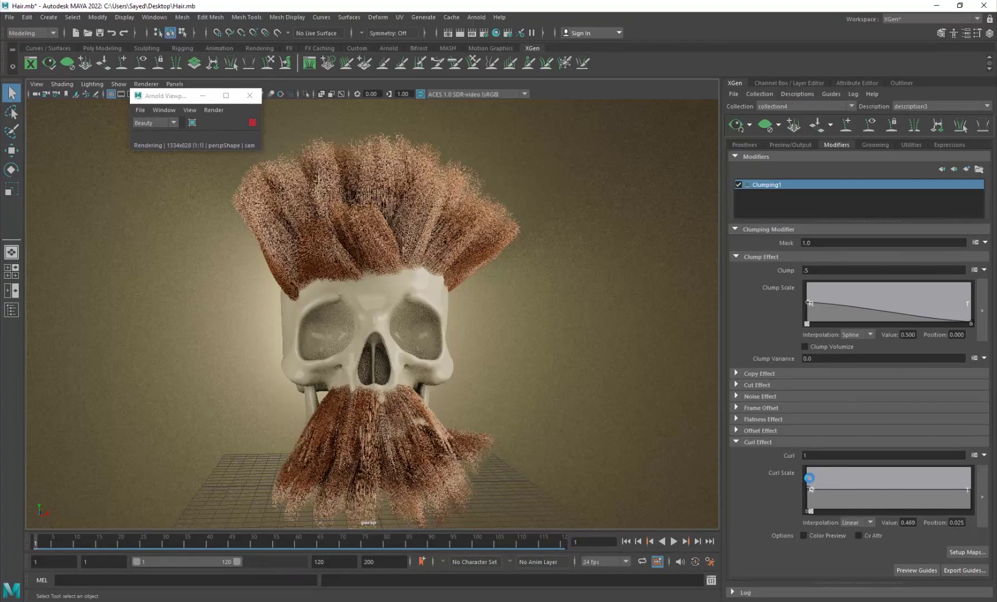
drag(810, 473, 810, 470)
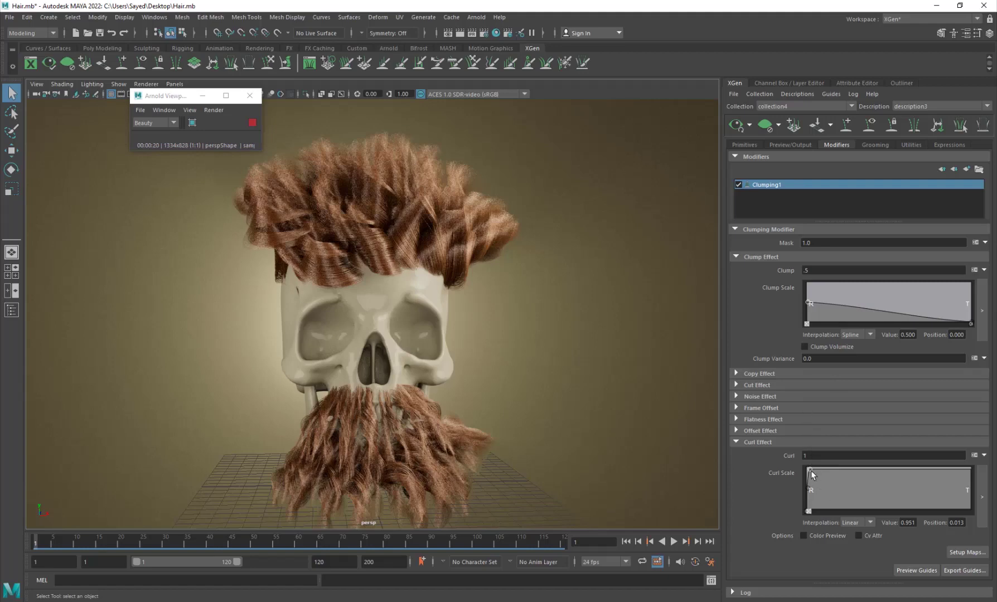
drag(810, 471, 809, 477)
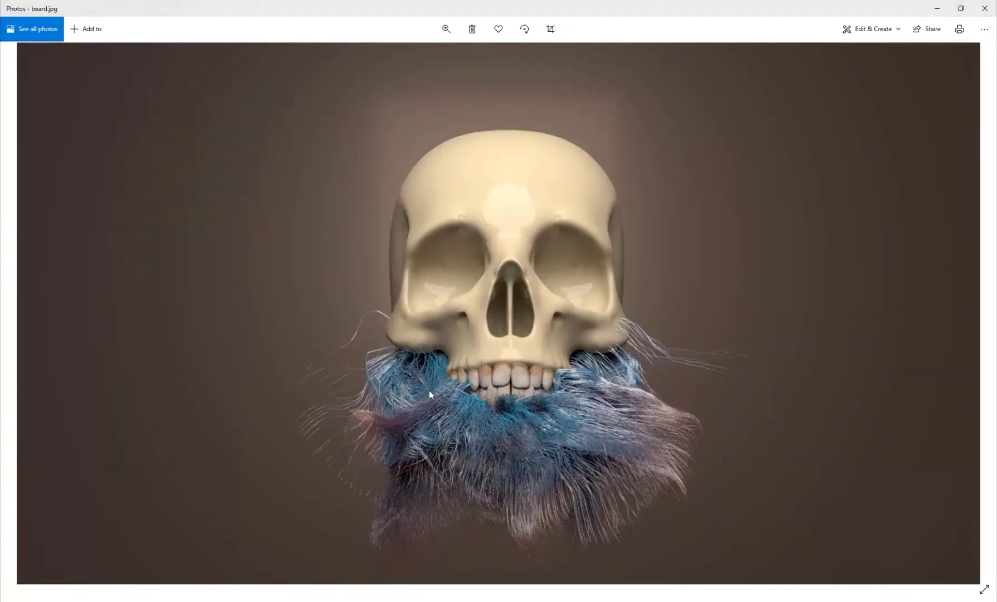
key(Right)
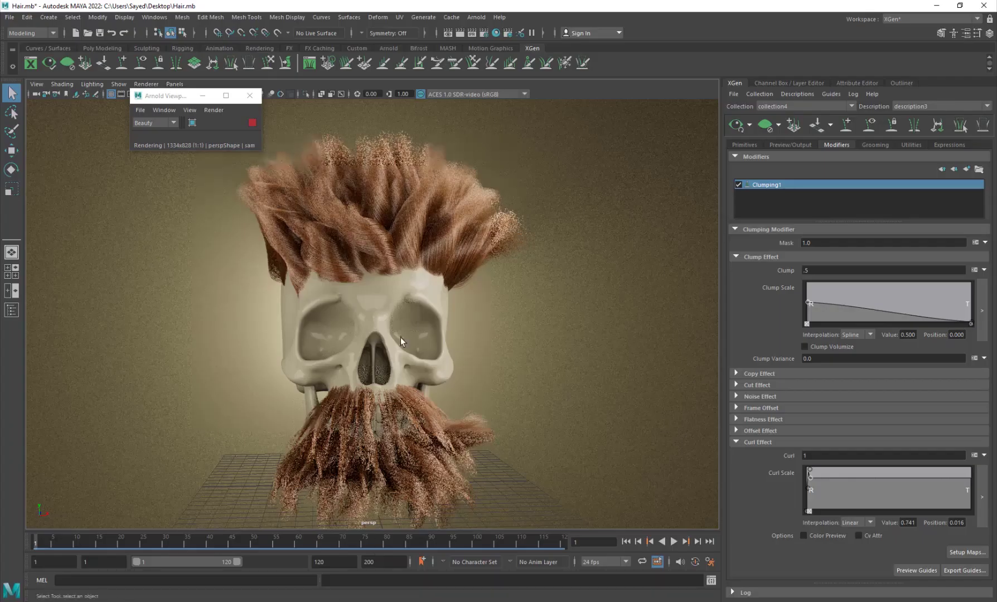
- Adjust the hair primitives' Tilt N to about -54.3
click(791, 142)
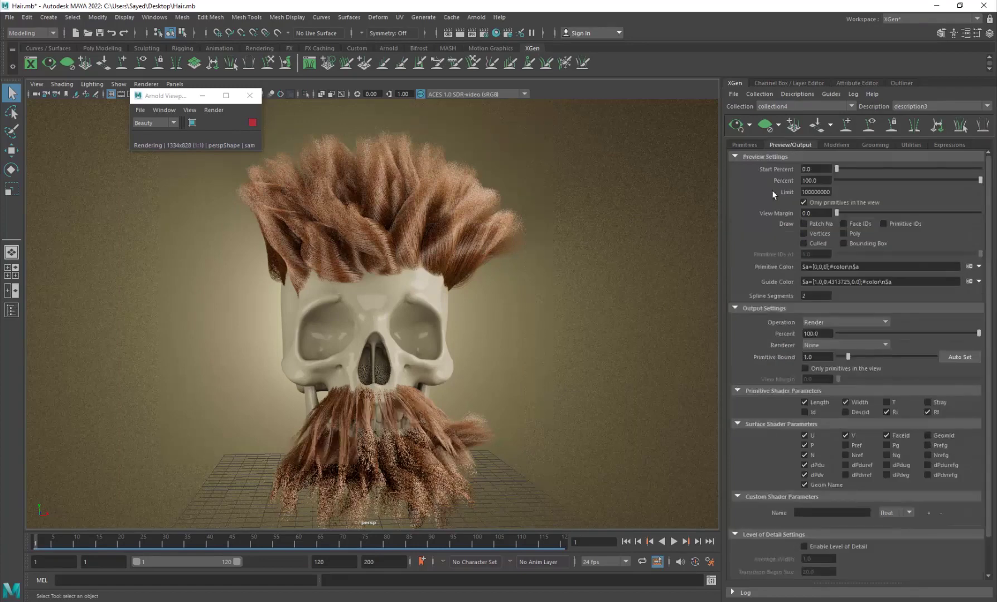
click(752, 142)
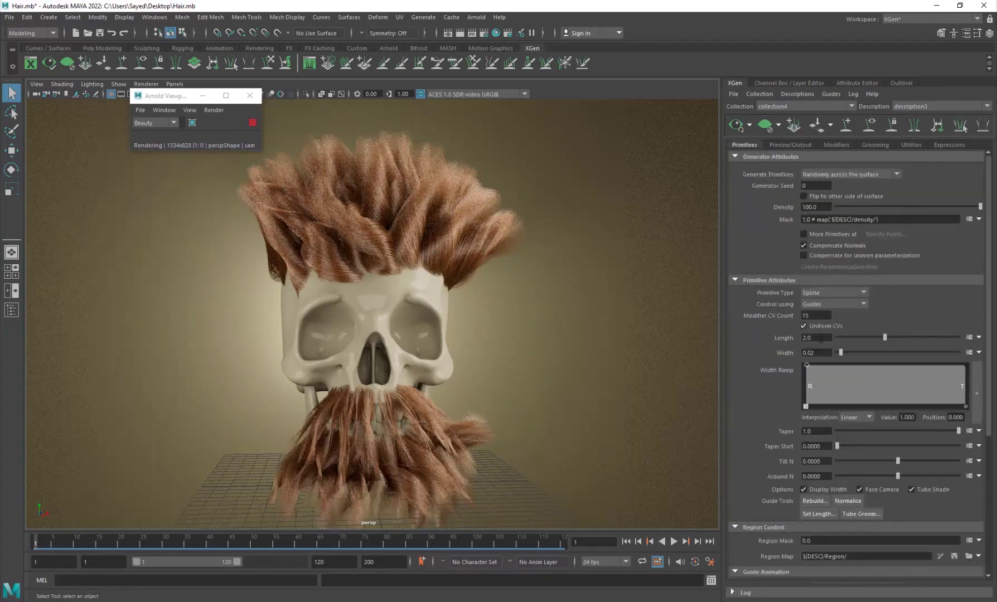
click(873, 462)
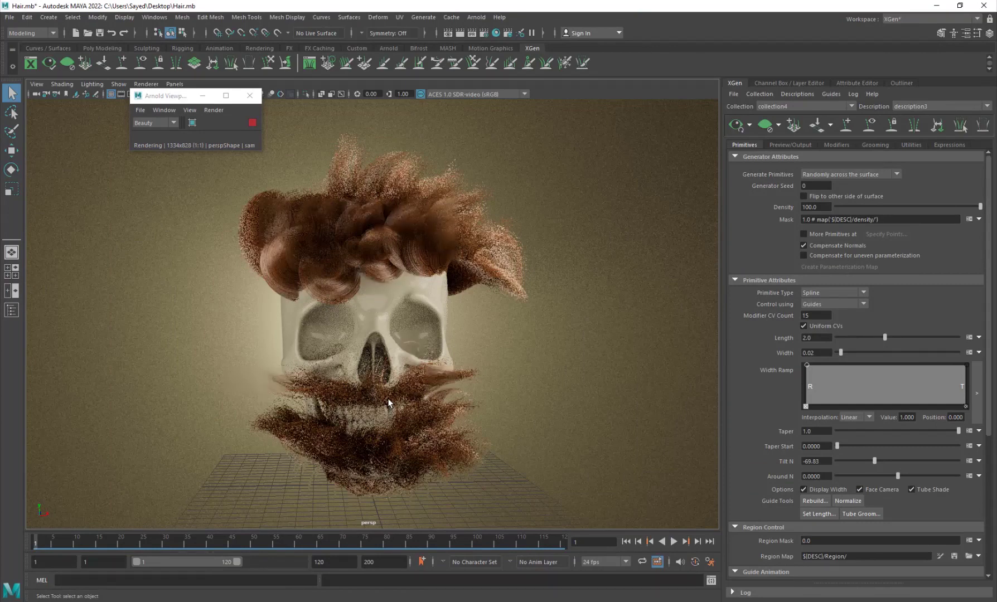
drag(874, 461, 915, 461)
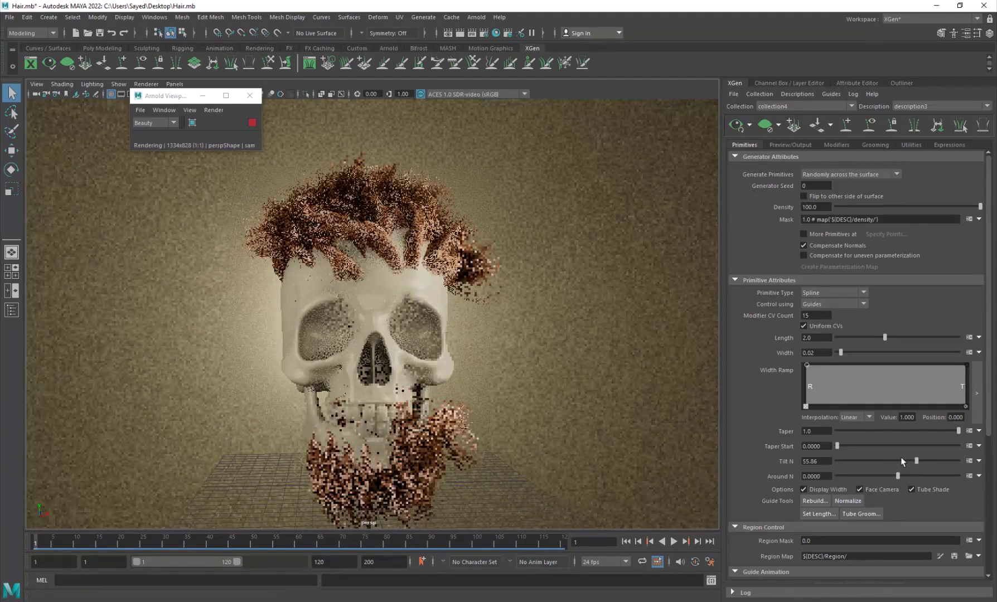
drag(890, 460, 878, 459)
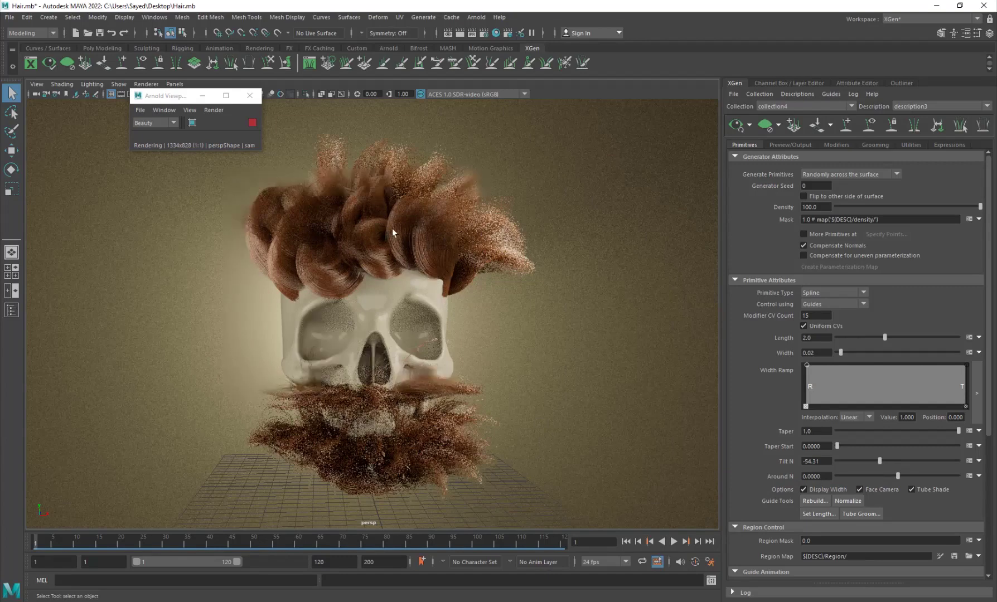
- Set the hair primitives' length to 3.0
drag(817, 337, 742, 340)
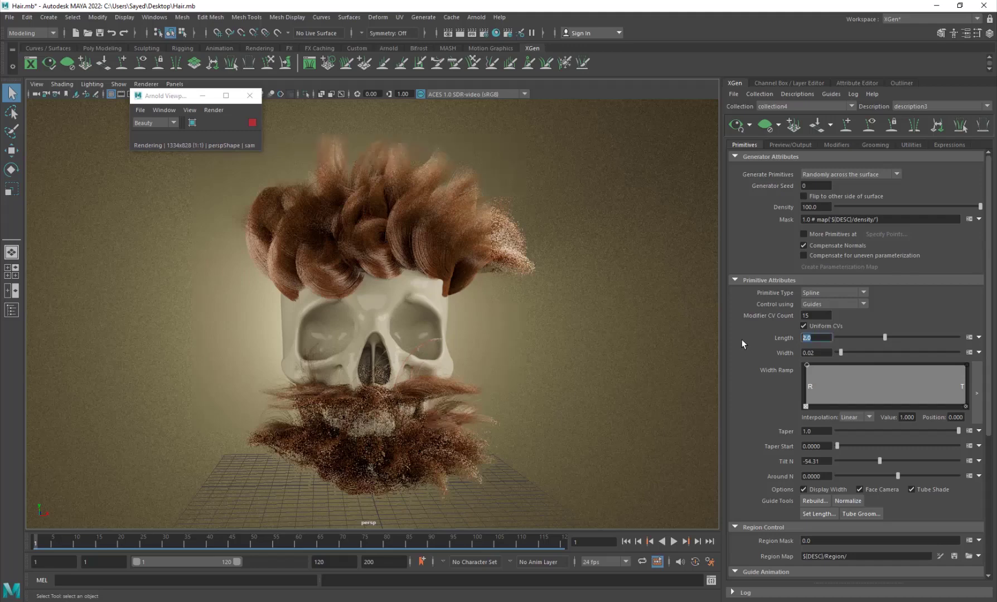
text(3)
key(Return)
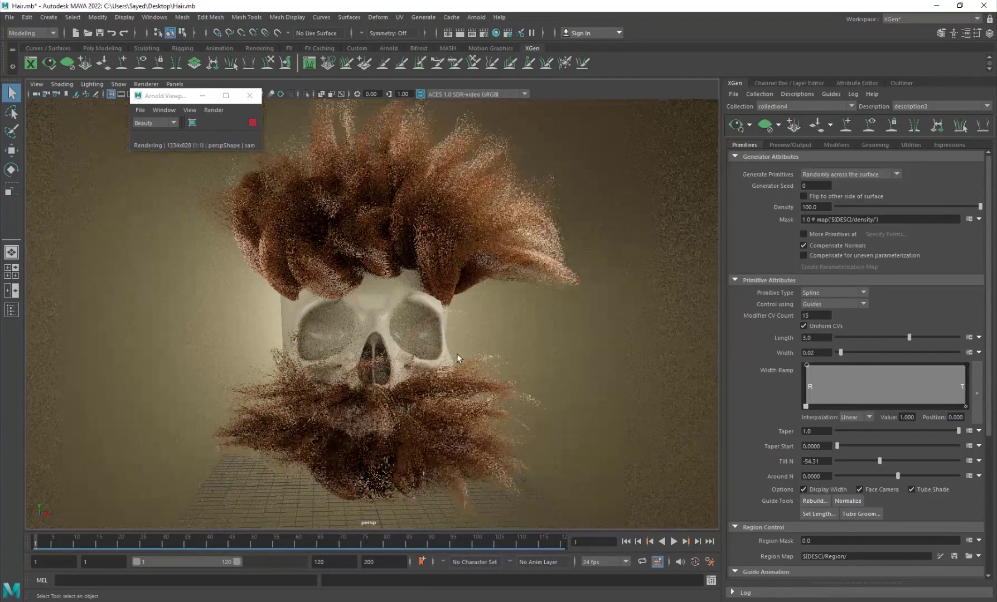
alt+right_drag(395, 315, 469, 311)
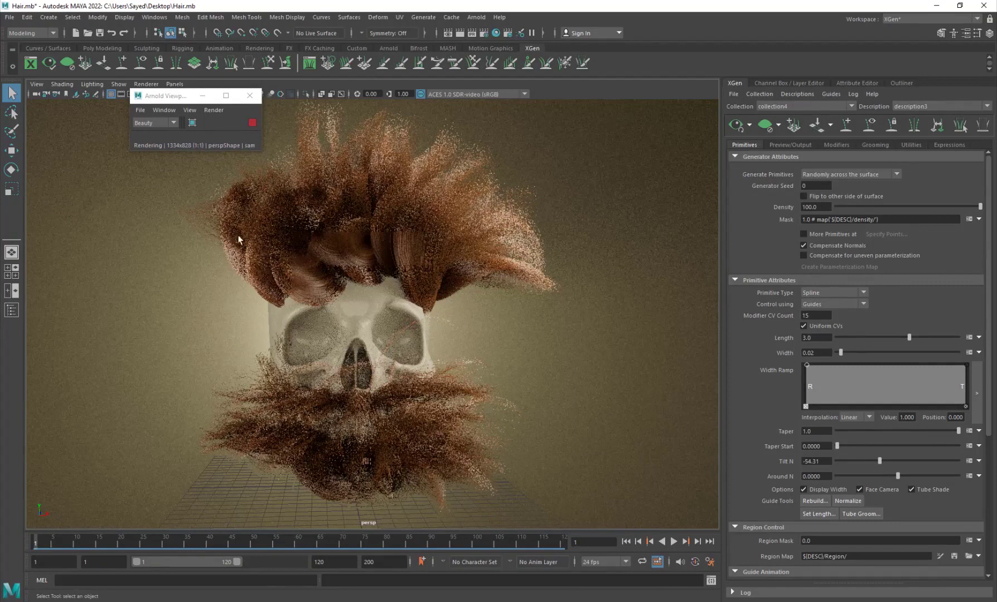
- Colour aiAreaLight4 teal with a hue of 180 and set its exposure to about 7.37
click(11, 310)
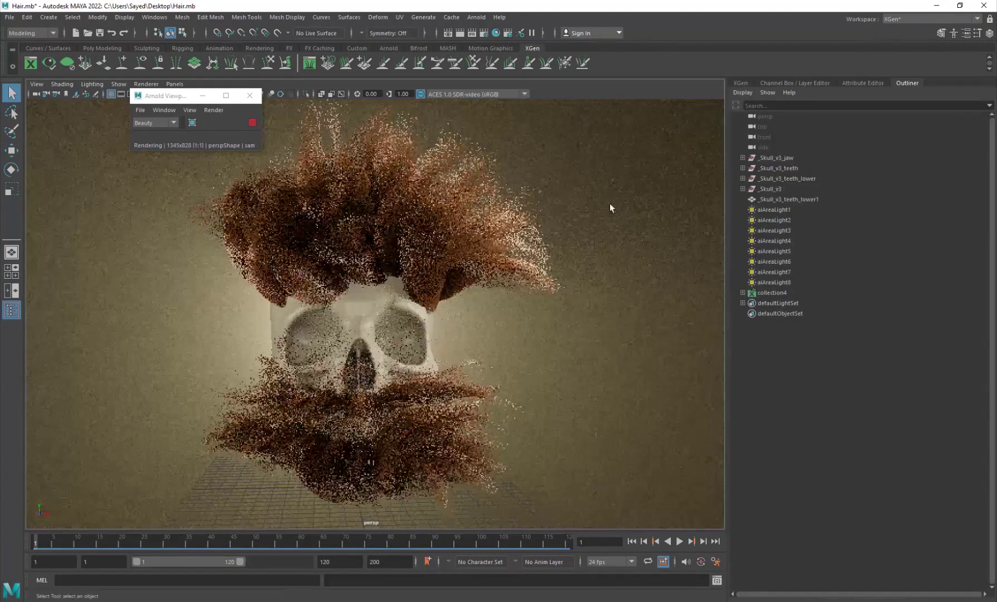
click(777, 210)
click(789, 240)
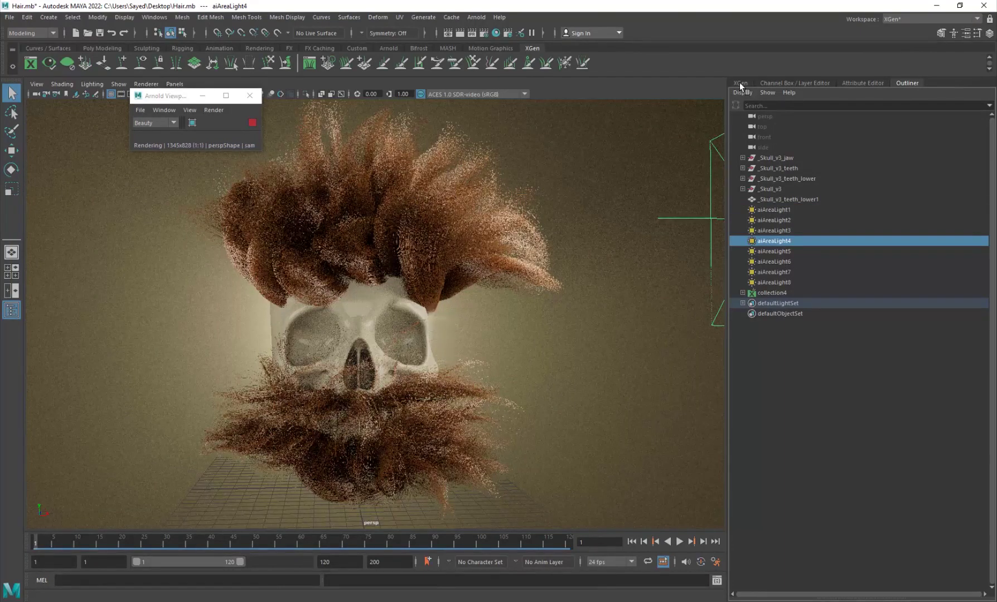
click(863, 83)
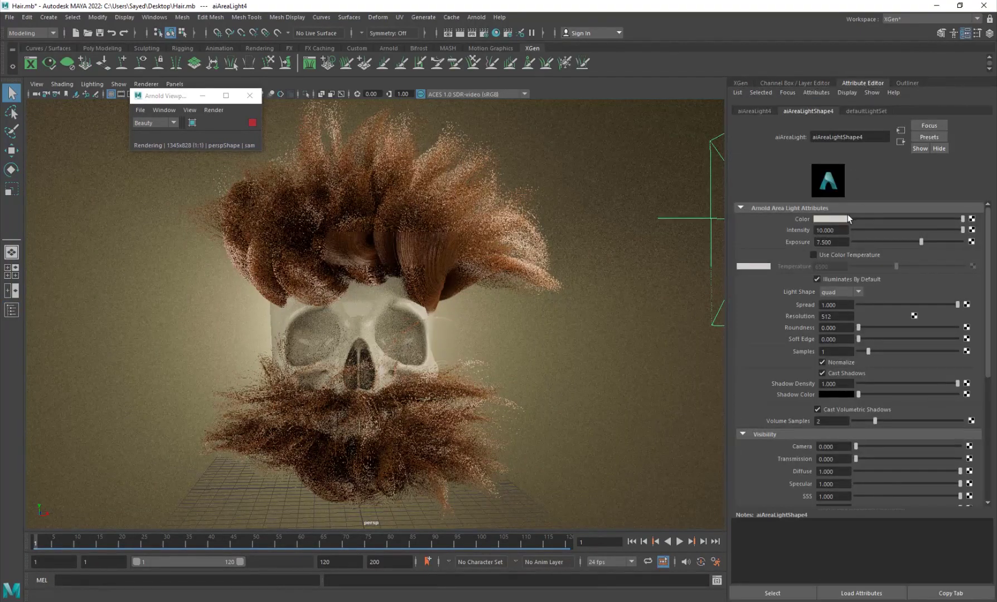
click(842, 220)
drag(830, 255, 854, 272)
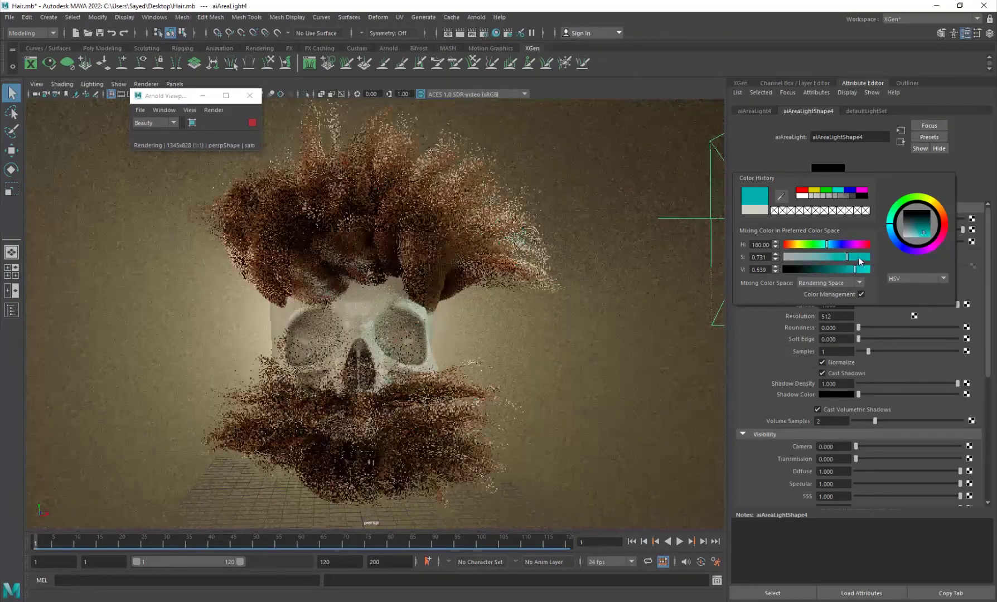
click(856, 257)
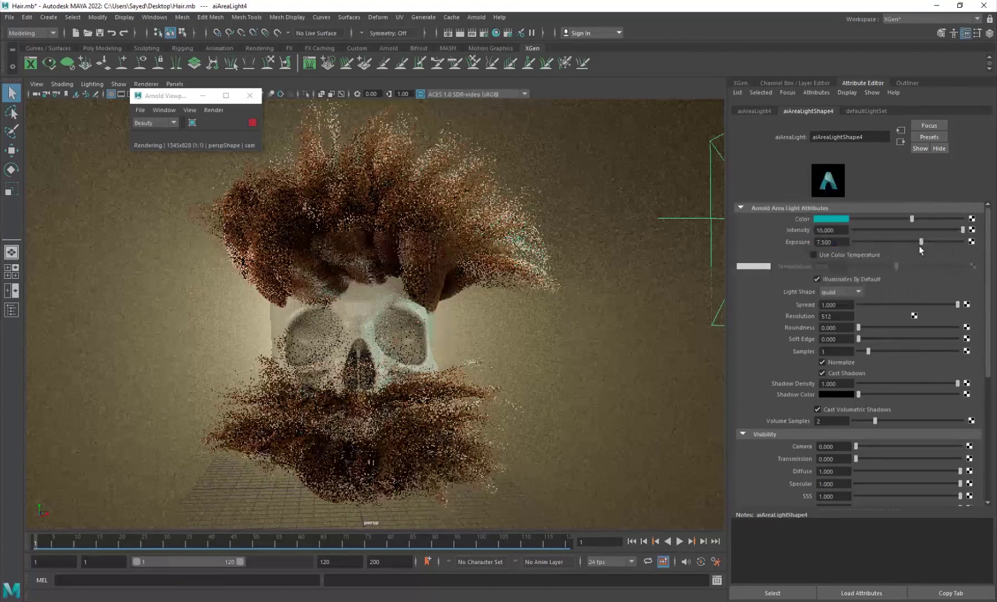
drag(919, 243, 921, 242)
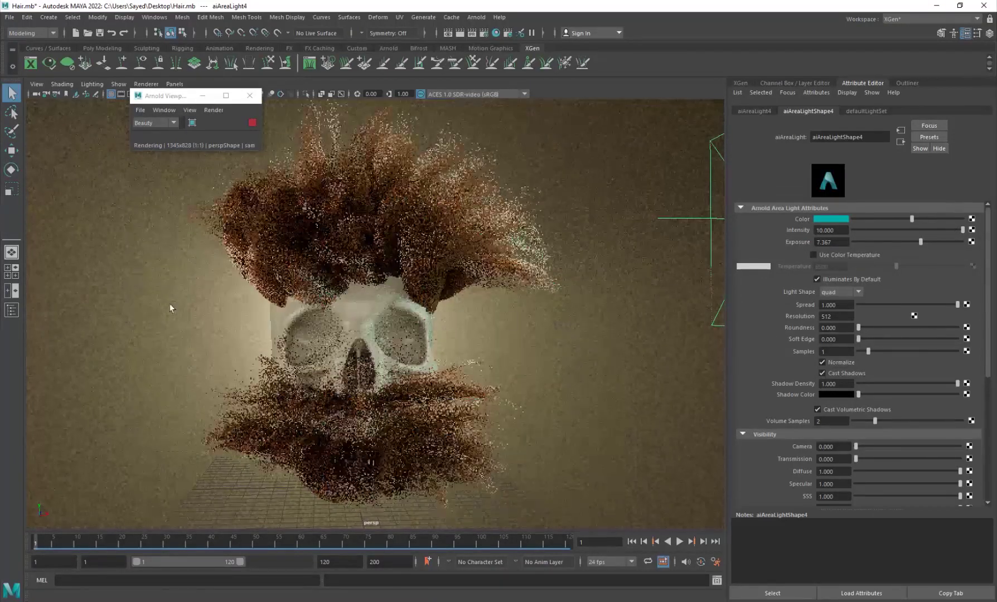
- Tint aiAreaLight3 pale green with a hue of about 134, and deselect the light
click(907, 82)
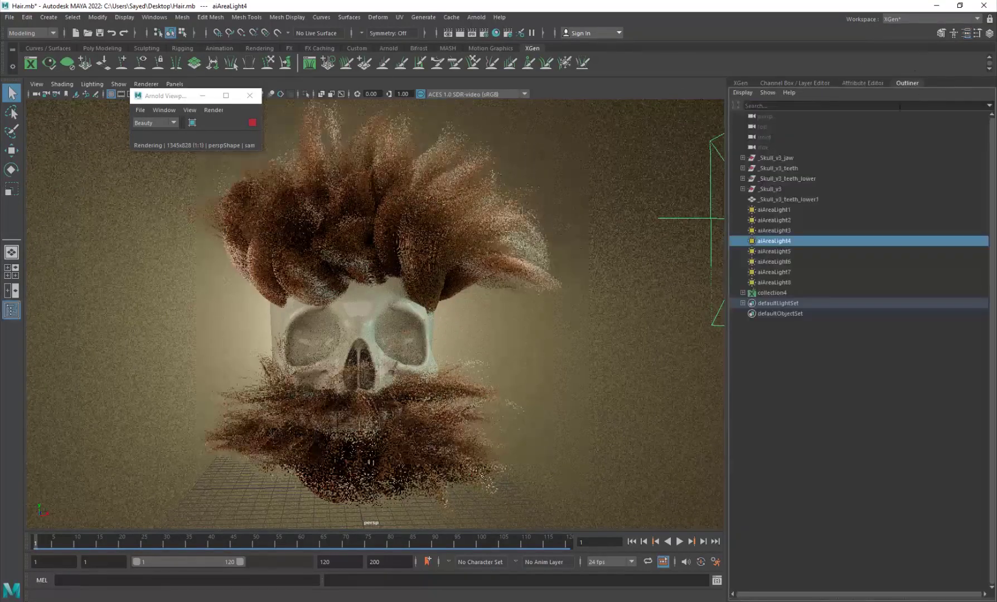
click(775, 262)
click(777, 272)
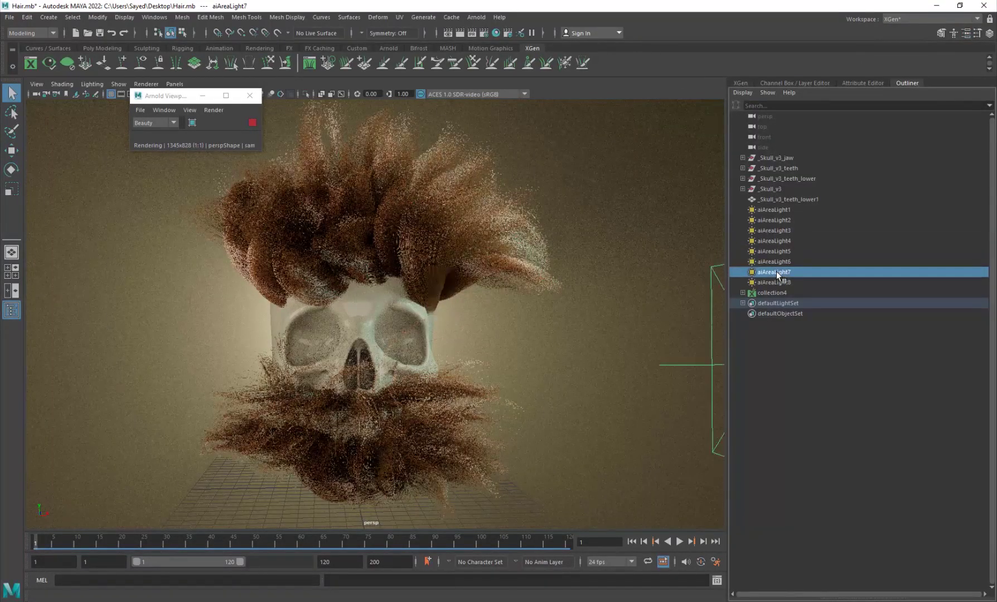
click(775, 241)
click(776, 230)
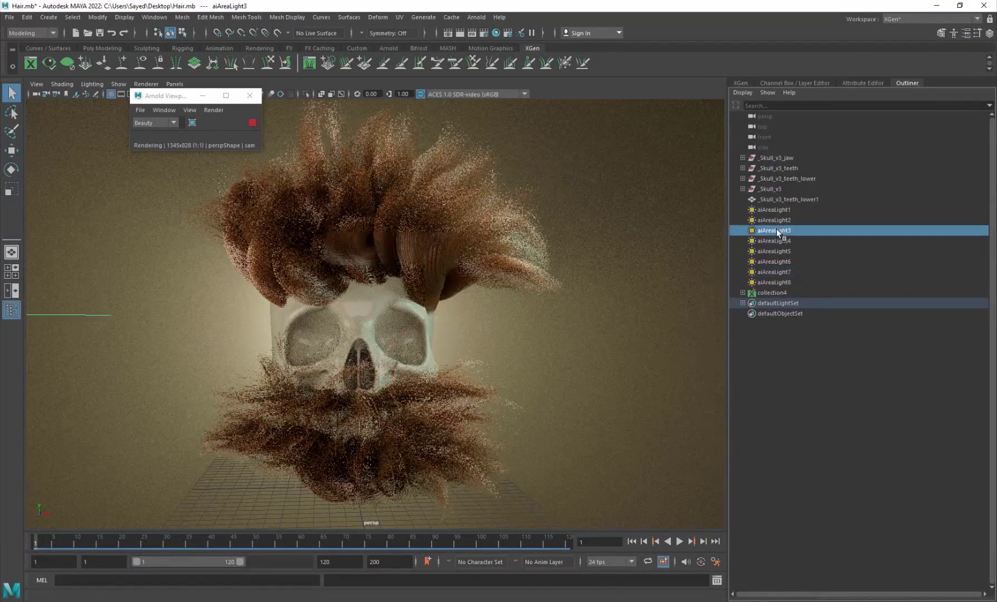
click(862, 83)
click(839, 221)
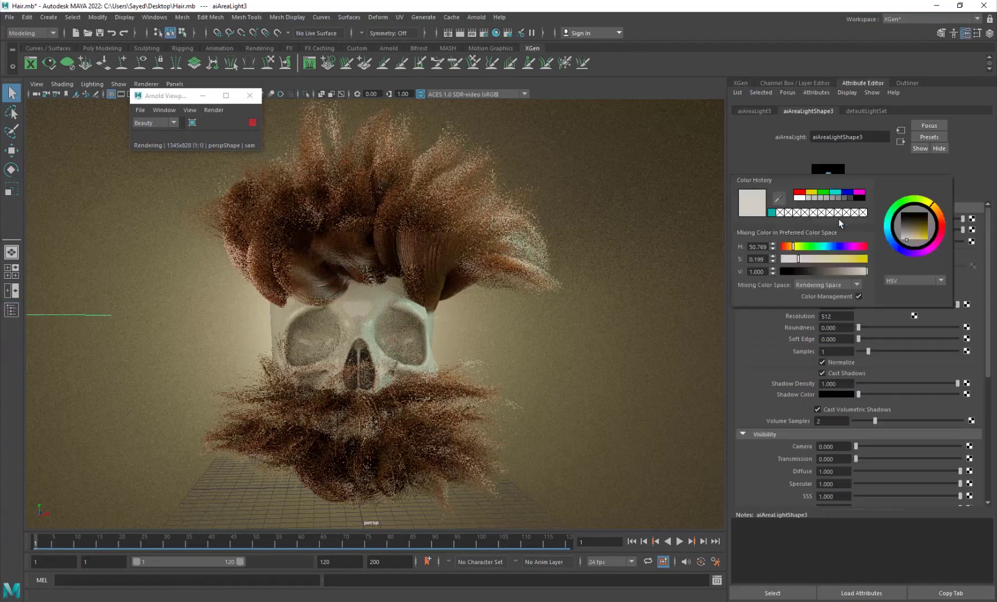
click(786, 248)
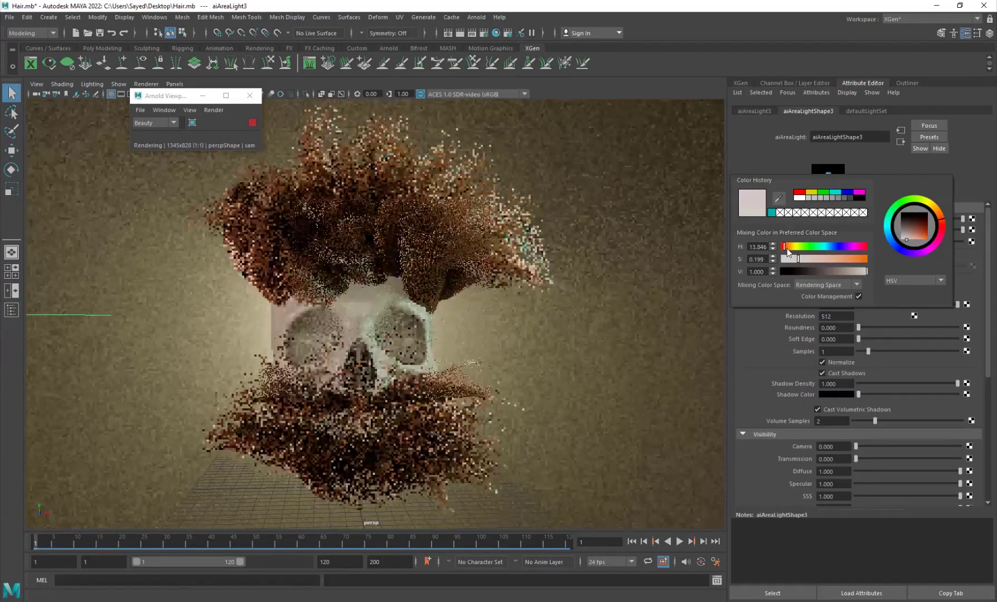
drag(787, 248, 783, 248)
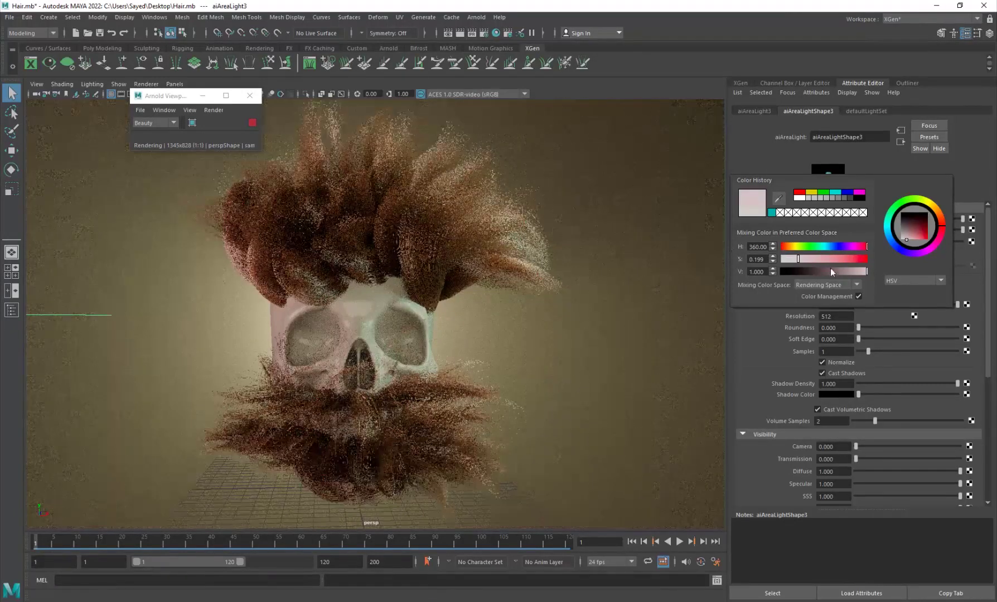
click(819, 250)
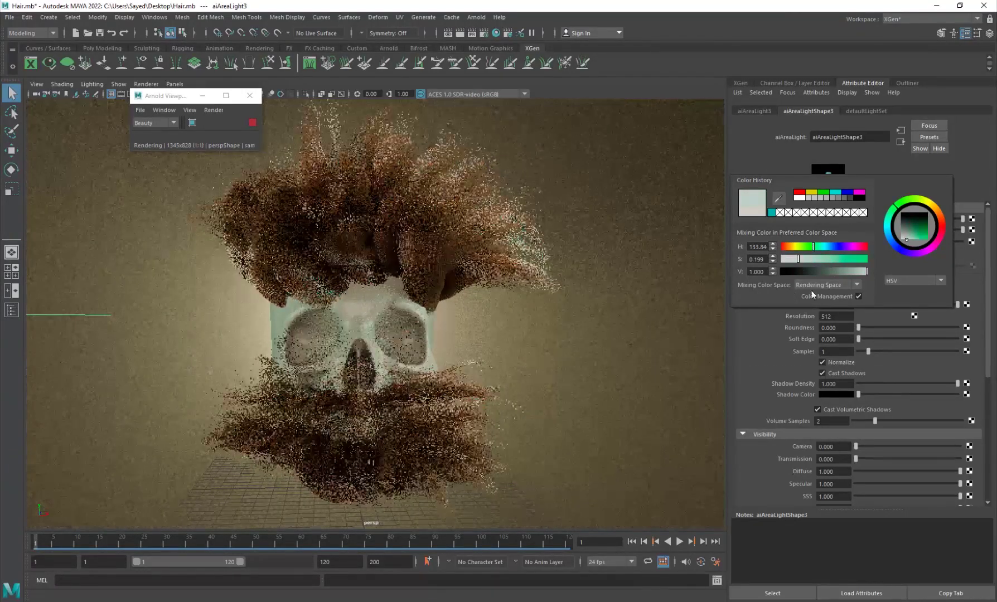
click(641, 305)
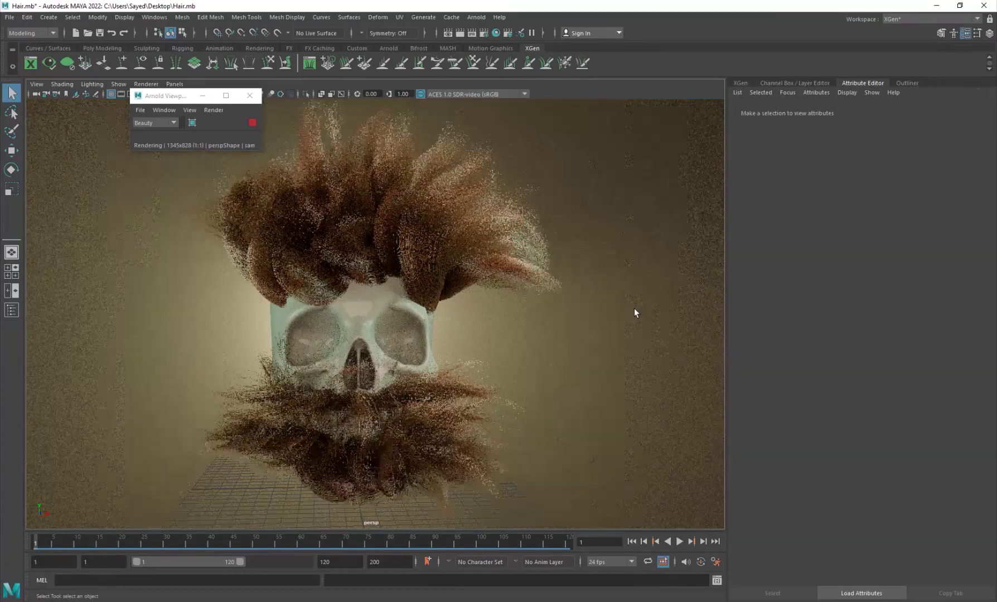
key(ctrl+a)
alt+middle_drag(406, 280, 394, 283)
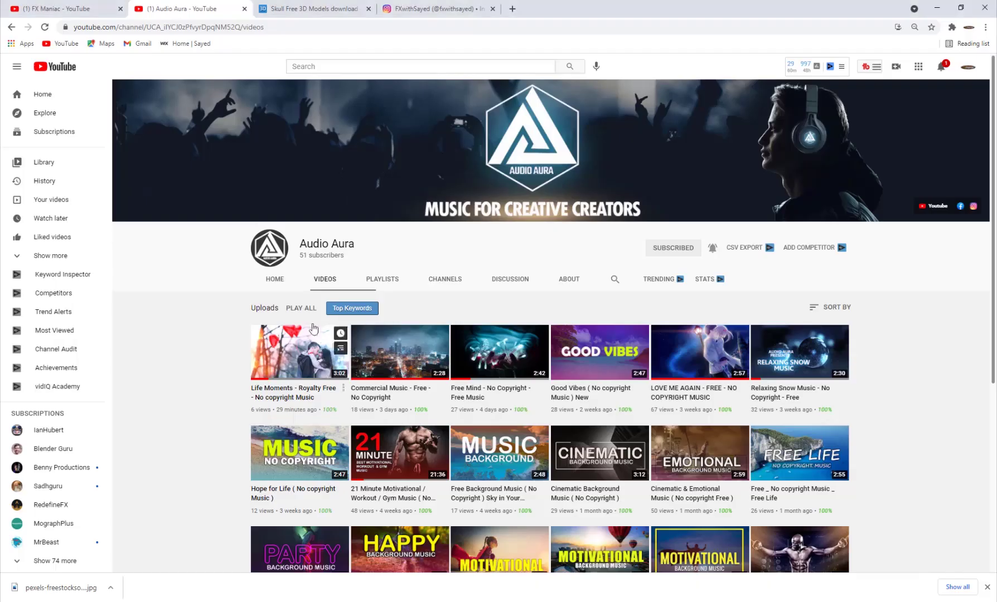
- Switch to the browser and view the FX Maniac channel's uploaded videos on YouTube
click(76, 5)
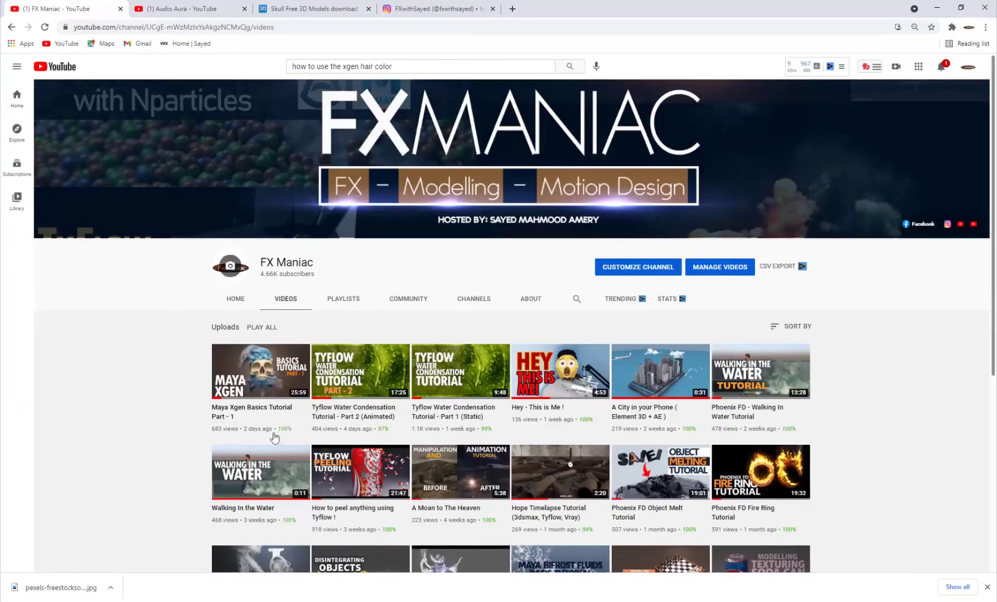
mouse_move(226, 368)
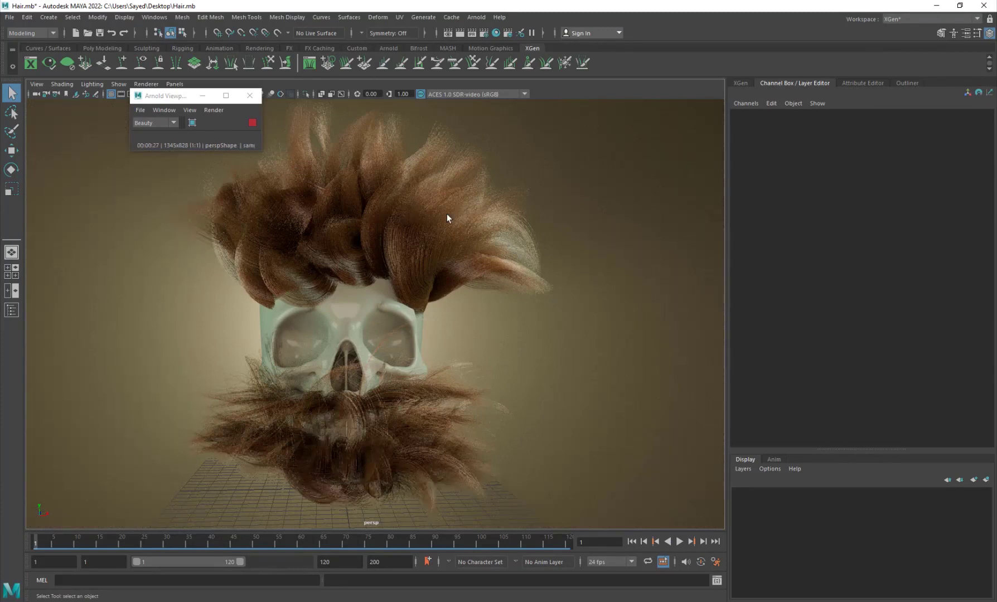
- Raise the Arnold render sampling to 4 Camera (AA) samples and 3 Diffuse samples, and close the render settings
click(488, 35)
scroll(273, 400, down, 6)
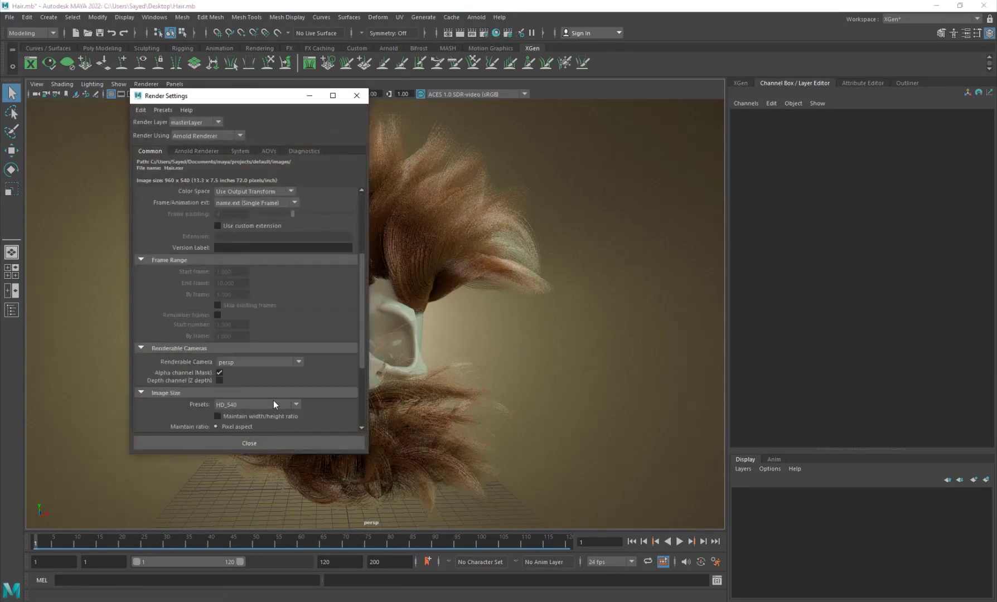
click(205, 151)
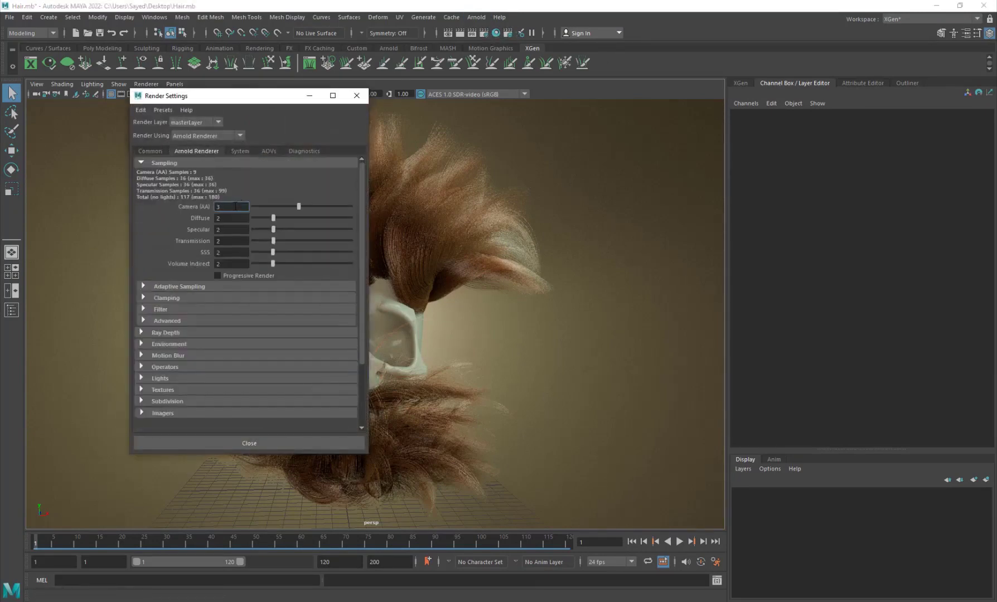
double_click(233, 217)
text(3)
key(Return)
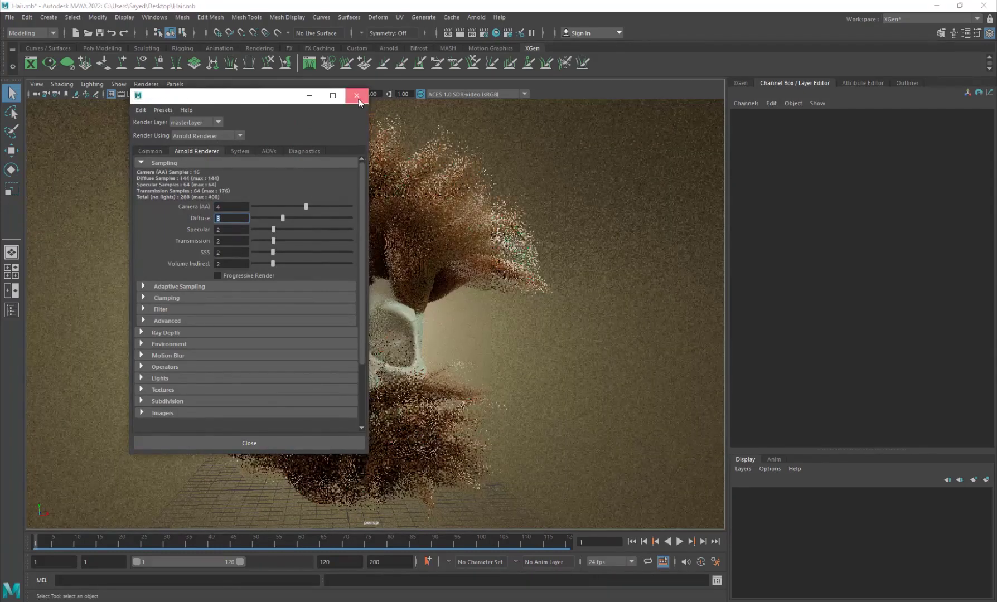
click(357, 95)
alt+middle_drag(375, 244, 381, 249)
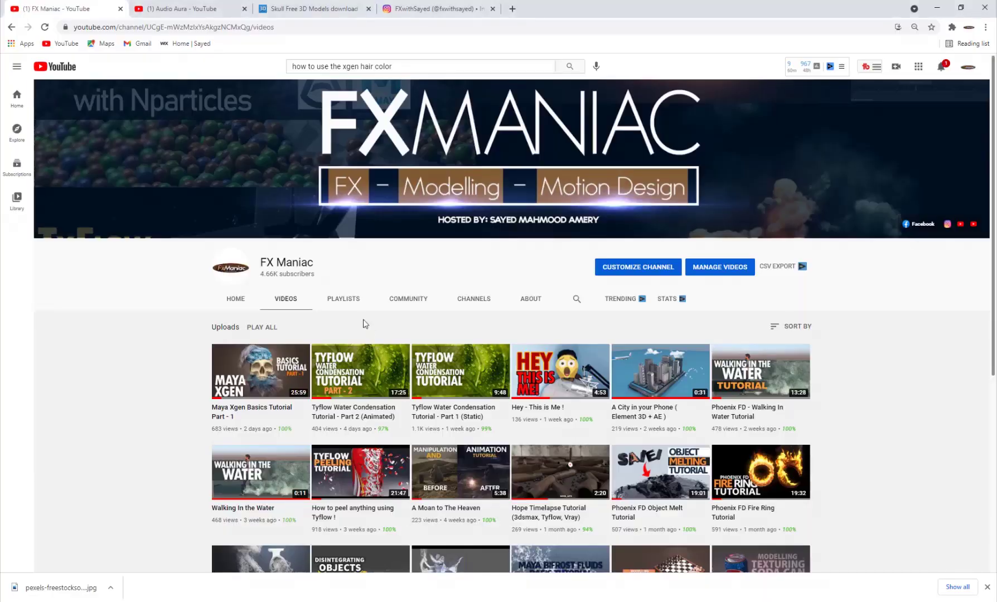
- Switch to the browser and look through FX Maniac's uploaded videos and the Skull V3 model page on Free3D
scroll(363, 325, down, 5)
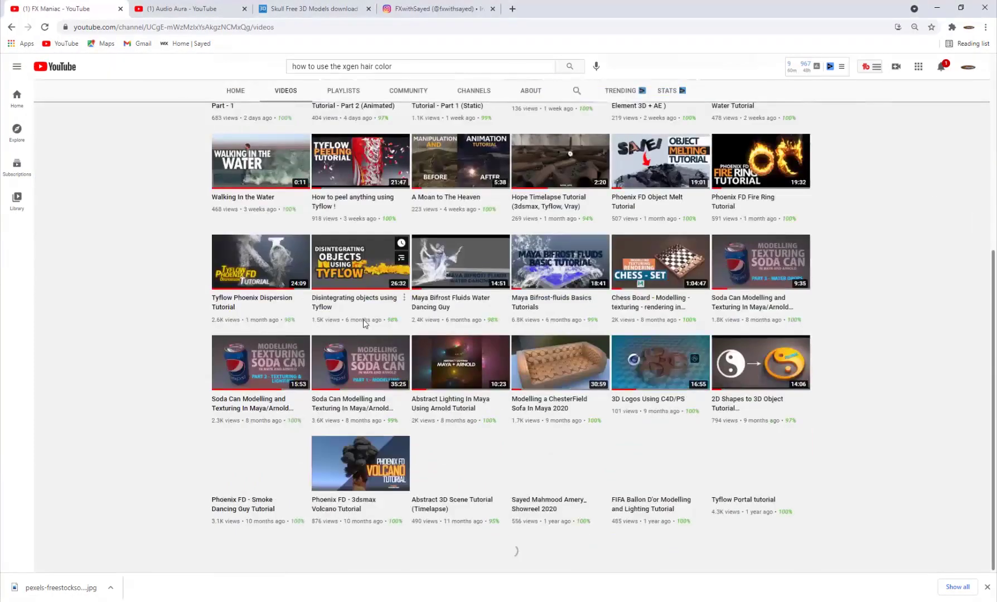
scroll(363, 324, up, 4)
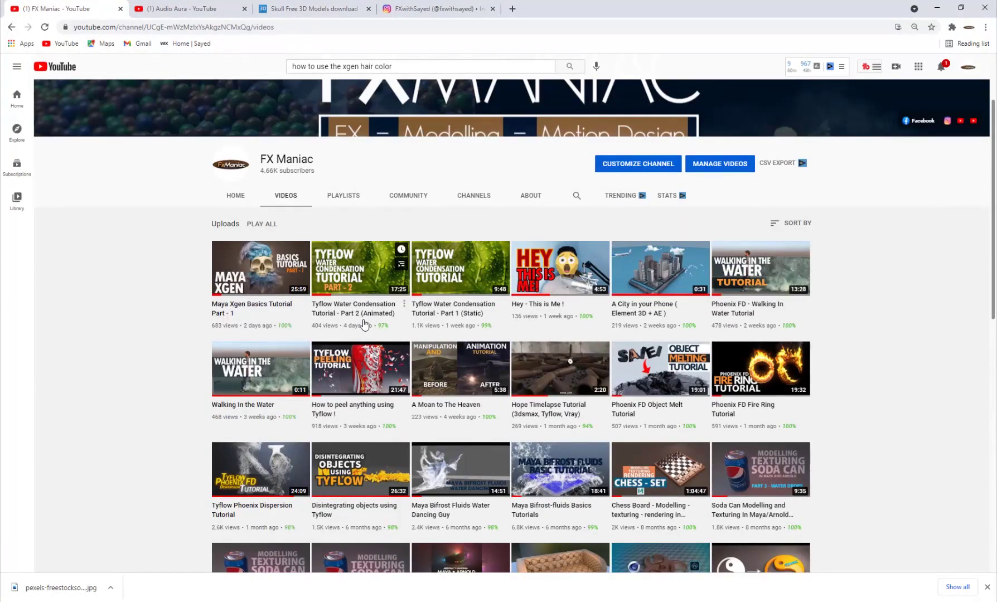
click(312, 8)
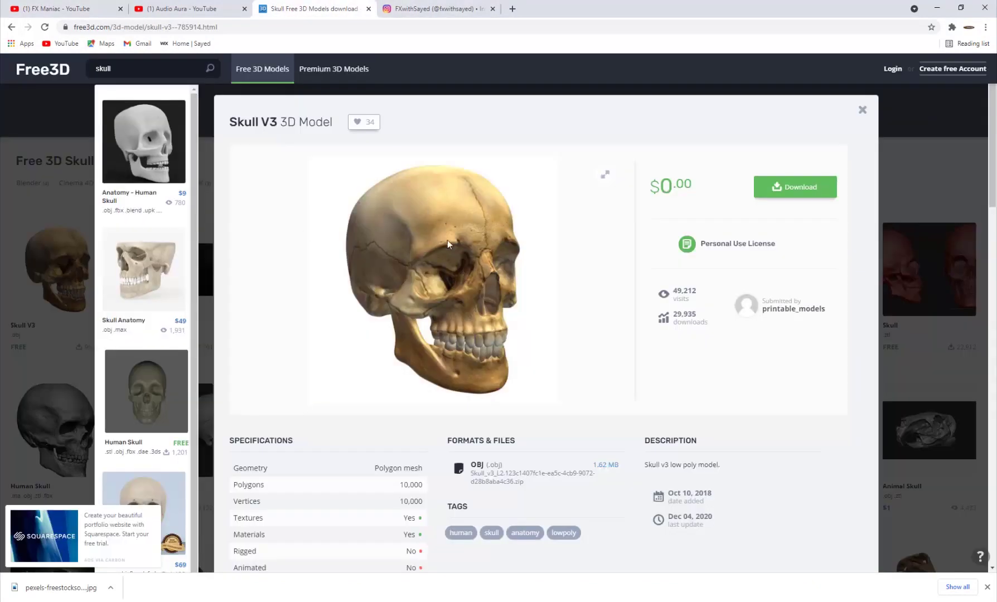
click(76, 4)
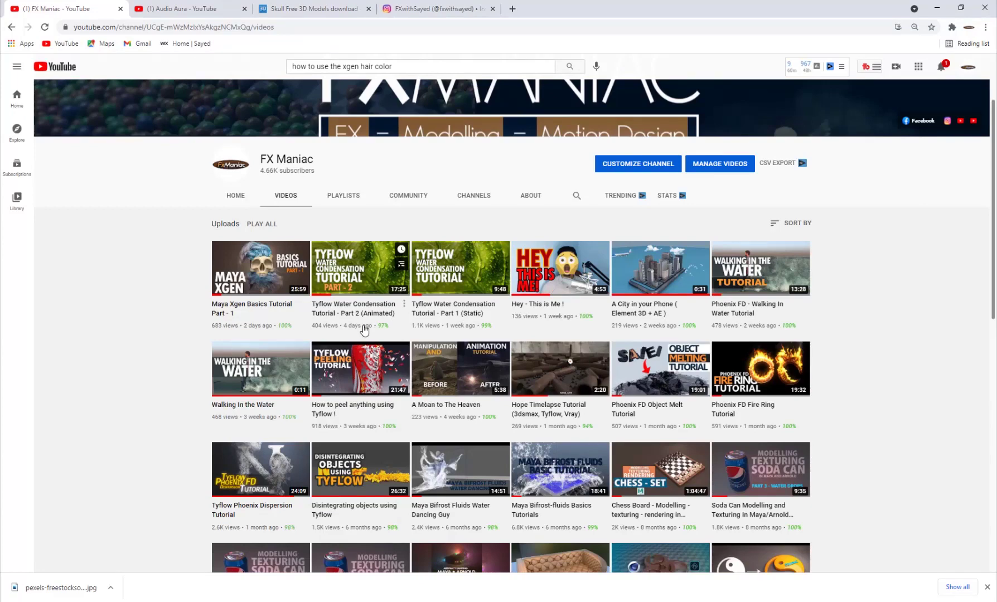
scroll(364, 329, up, 2)
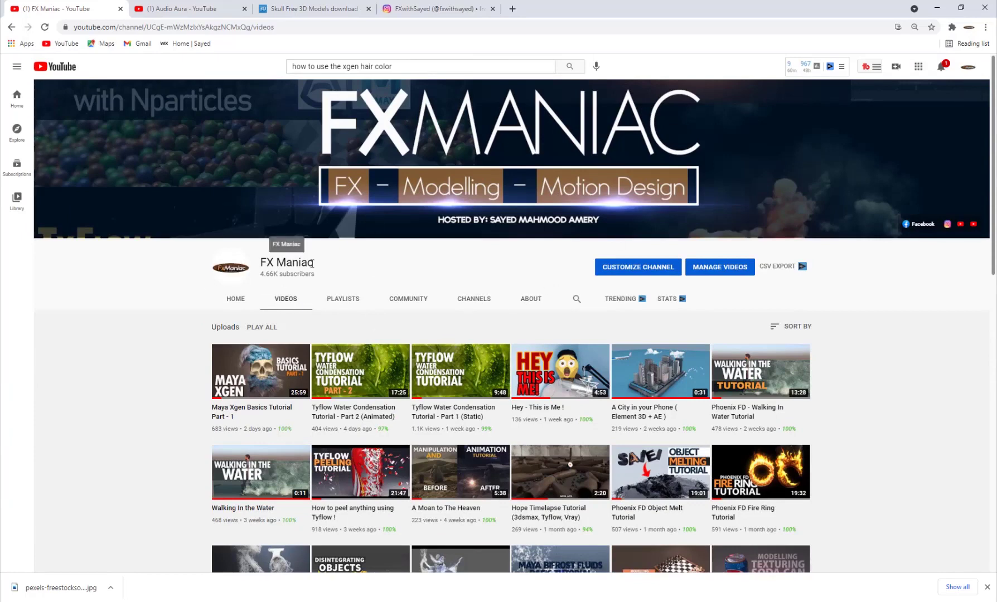
drag(313, 263, 277, 263)
- View the Audio Aura channel on YouTube with the navigation sidebar collapsed and look through its uploaded music videos
click(213, 4)
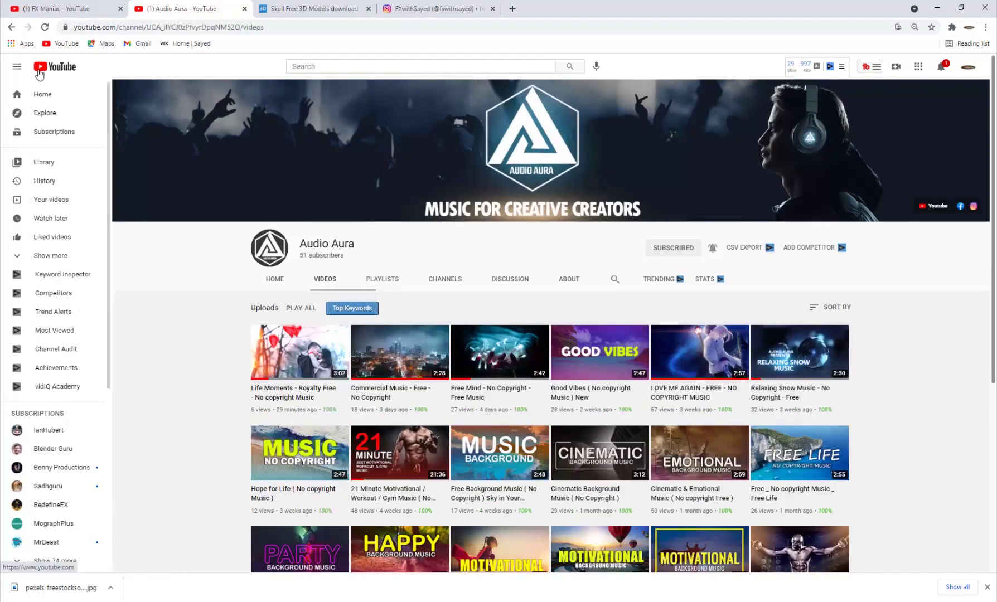
click(17, 67)
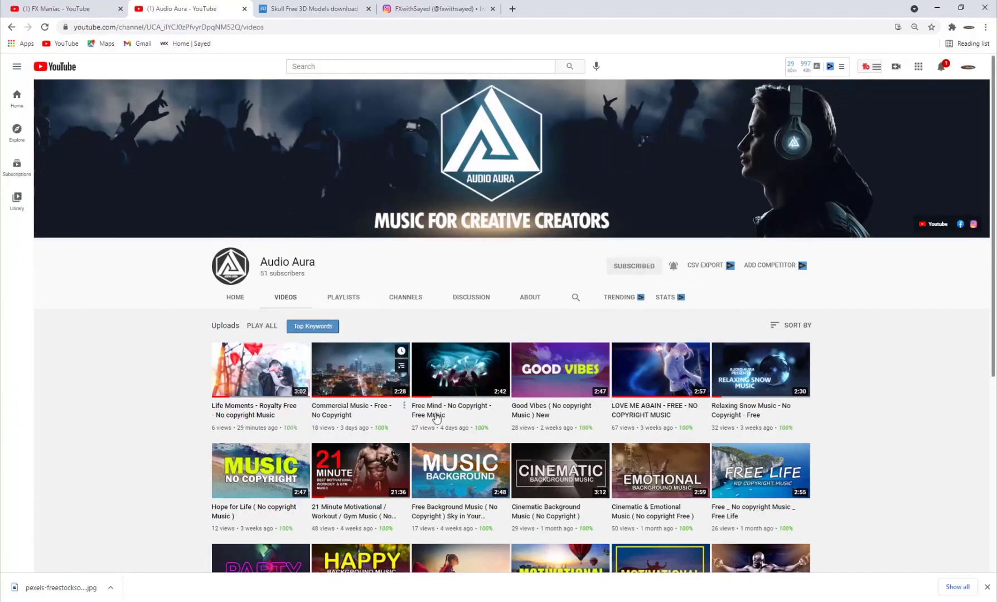
scroll(656, 288, down, 5)
scroll(657, 288, up, 5)
- View the creator's Instagram profile from its posts up to the header, and return to FX Maniac's YouTube uploads
click(429, 6)
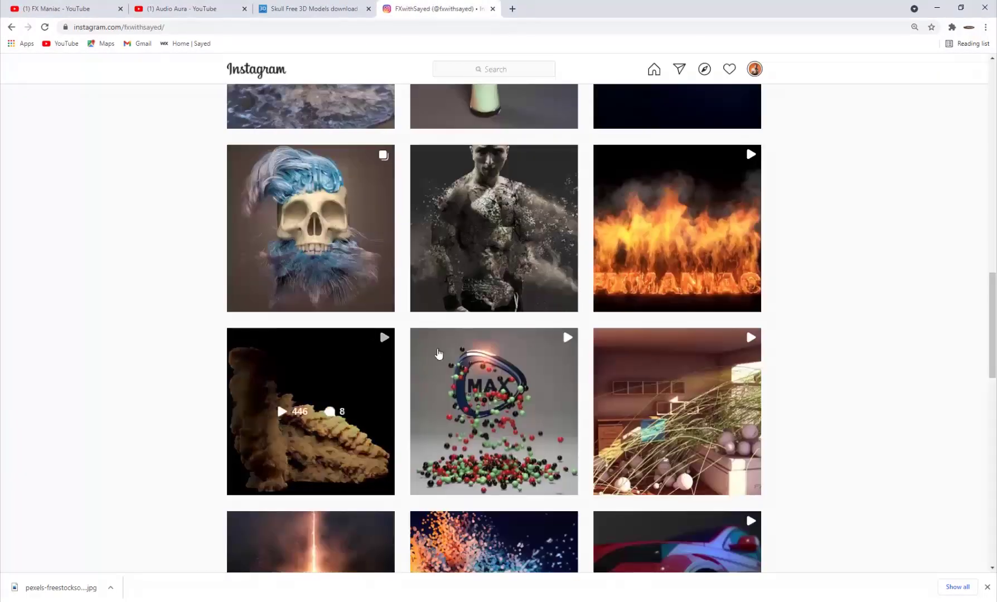
scroll(362, 323, up, 15)
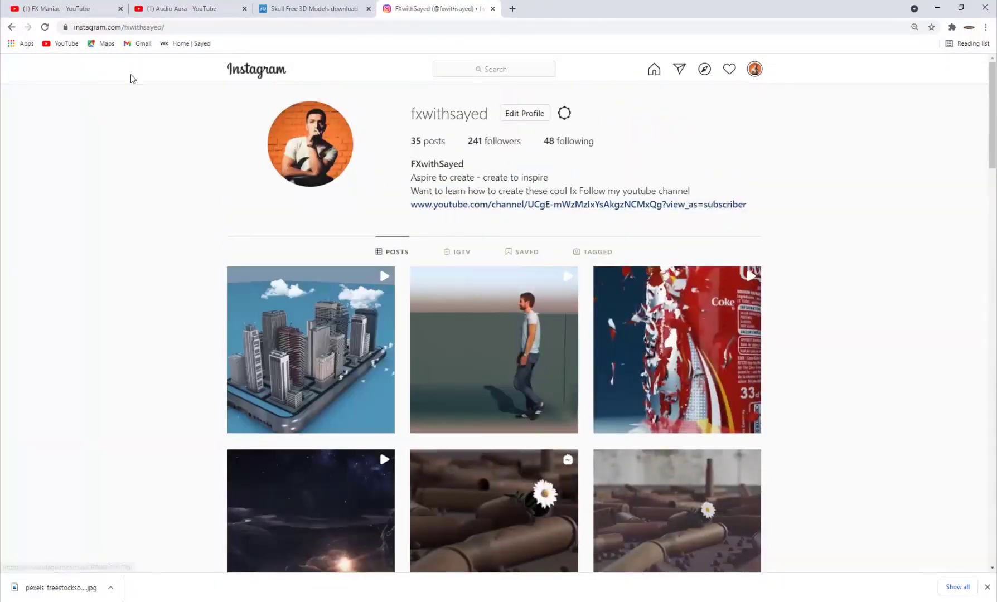
click(86, 7)
scroll(416, 350, down, 3)
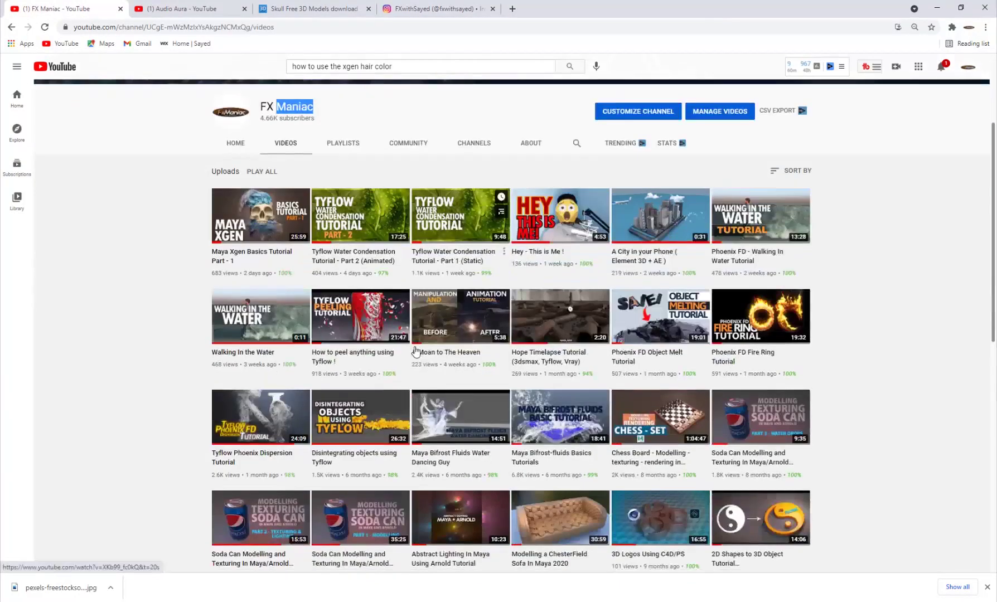